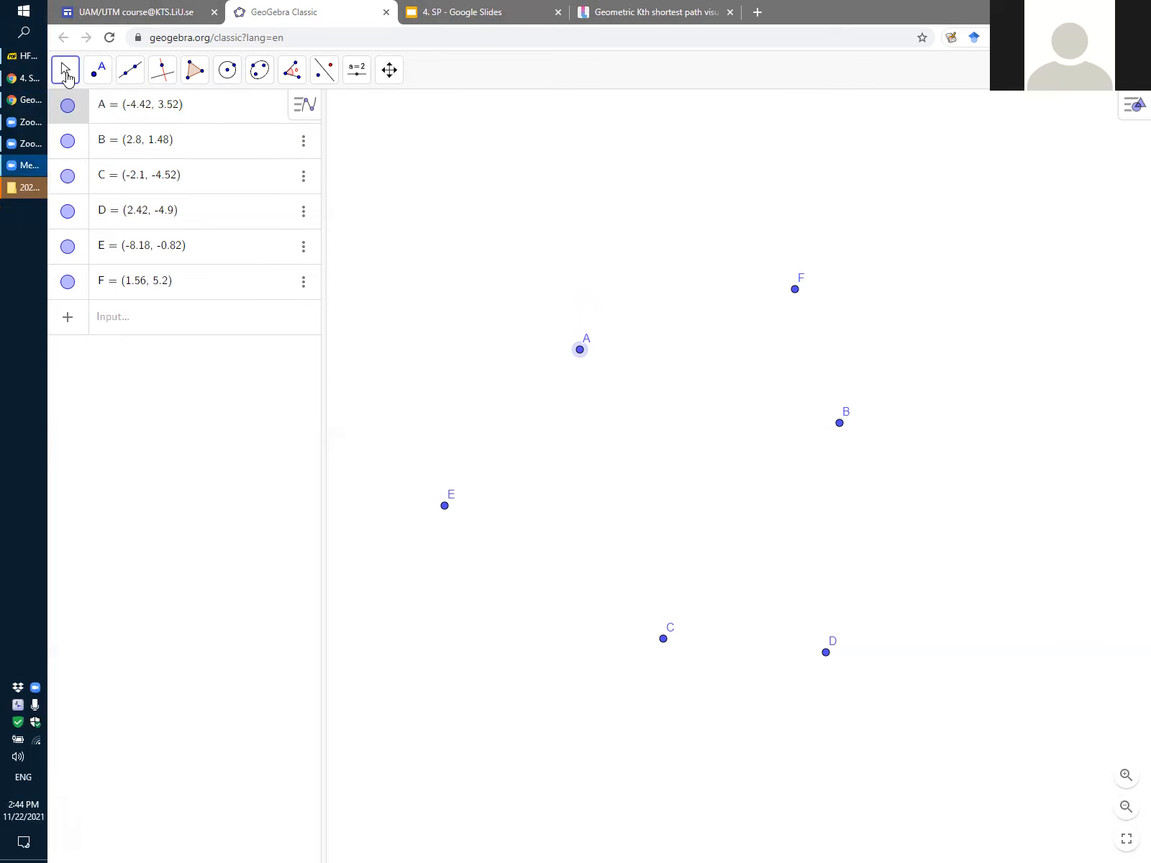
Move points A, F, B and E to about (-4.28, 5.2), (1.92, 5.62), (4.34, 1.34) and (-7.26, -0.08)
{"action": "left_click", "coordinate": [98, 70]}
{"action": "left_click_drag", "start_coordinate": [580, 350], "coordinate": [585, 290]}
{"action": "left_click_drag", "start_coordinate": [796, 295], "coordinate": [809, 280]}
{"action": "left_click_drag", "start_coordinate": [840, 424], "coordinate": [895, 430]}
{"action": "left_click_drag", "start_coordinate": [446, 507], "coordinate": [477, 479]}
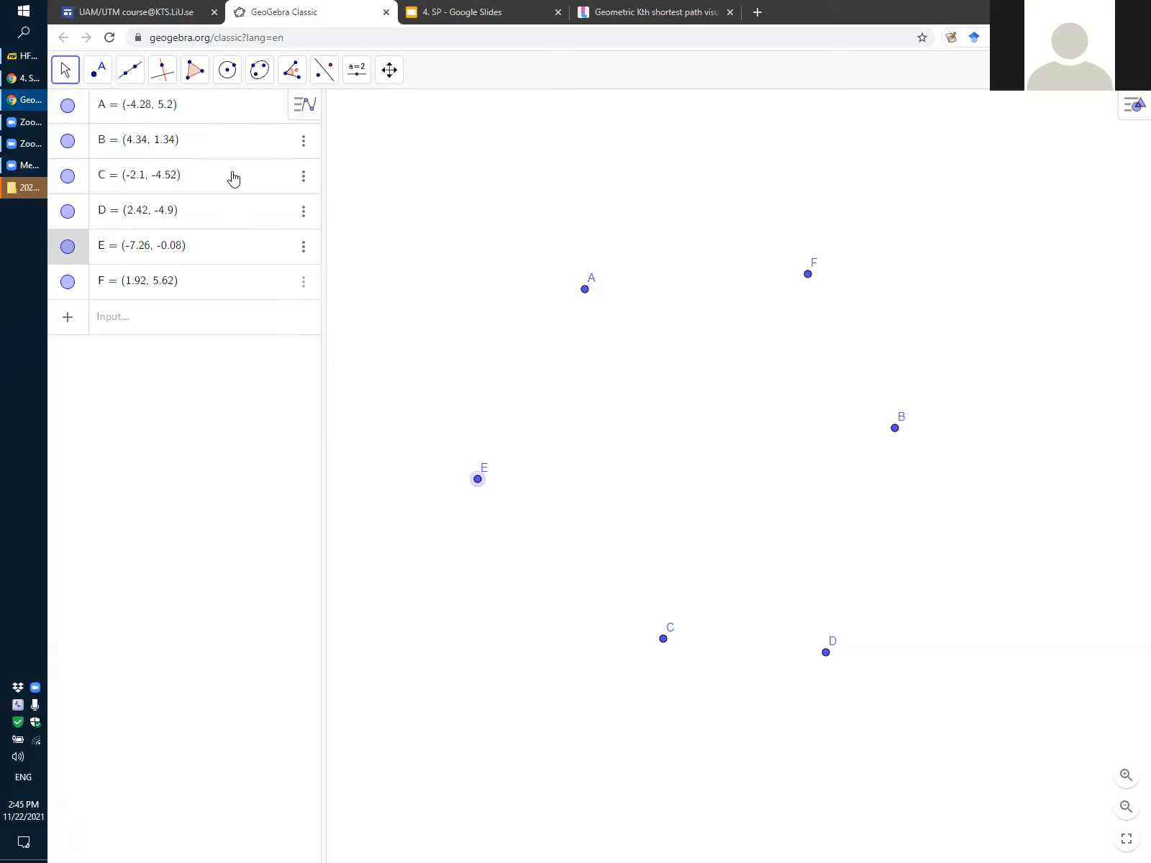
Delete all existing points from the construction
{"action": "left_click", "coordinate": [652, 411]}
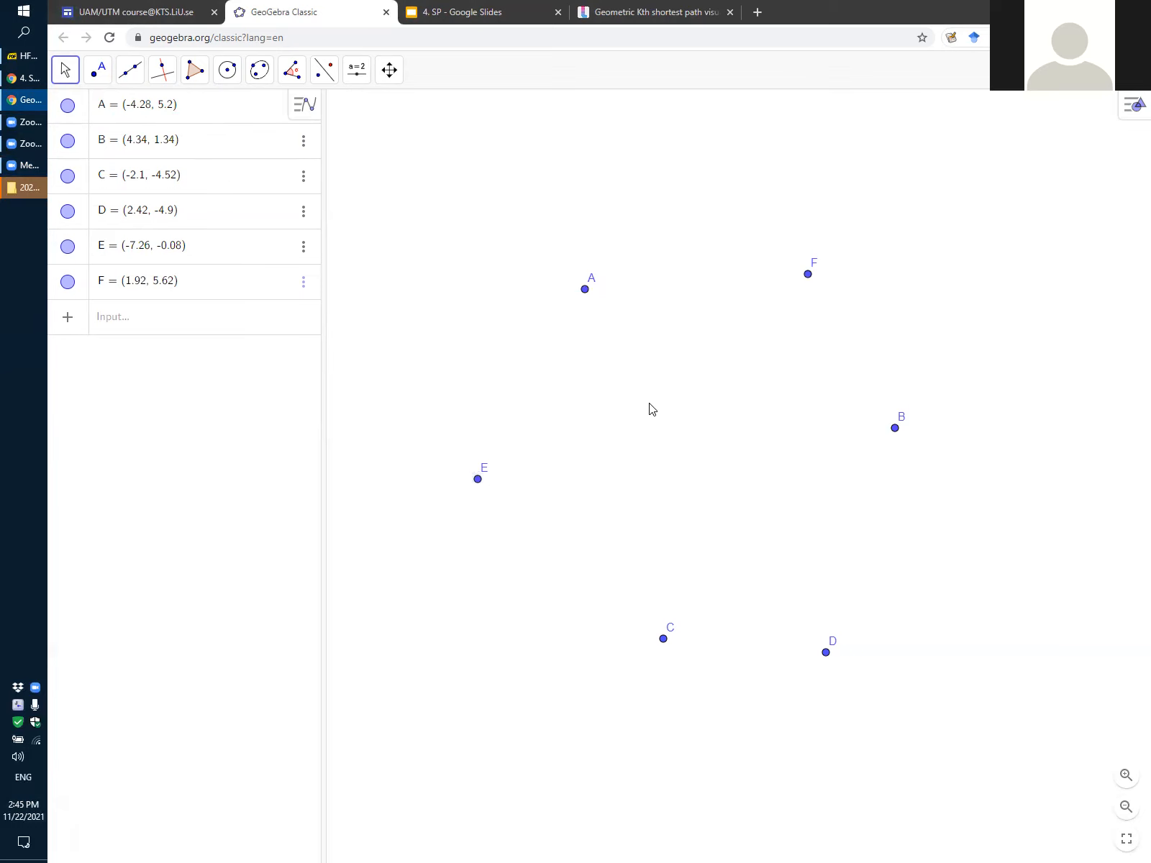
{"action": "key", "text": "ctrl+a"}
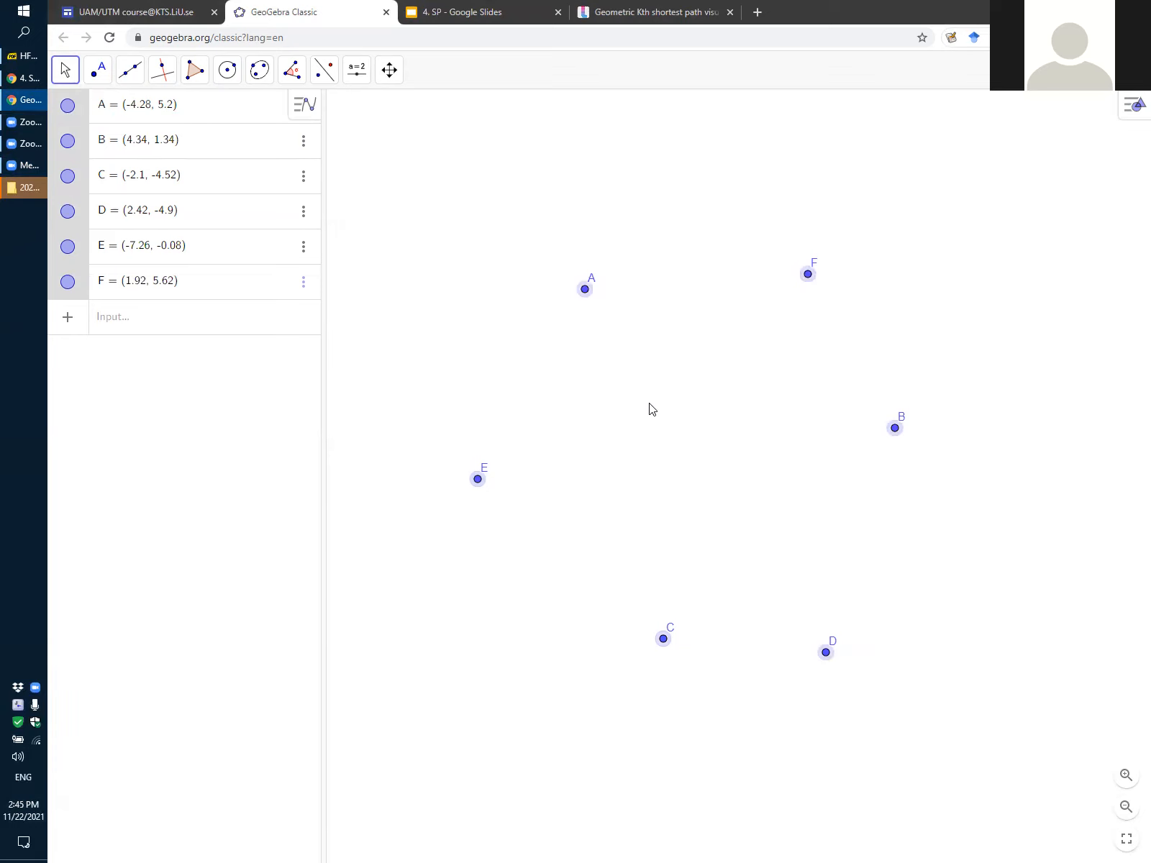
{"action": "key", "text": "Delete"}
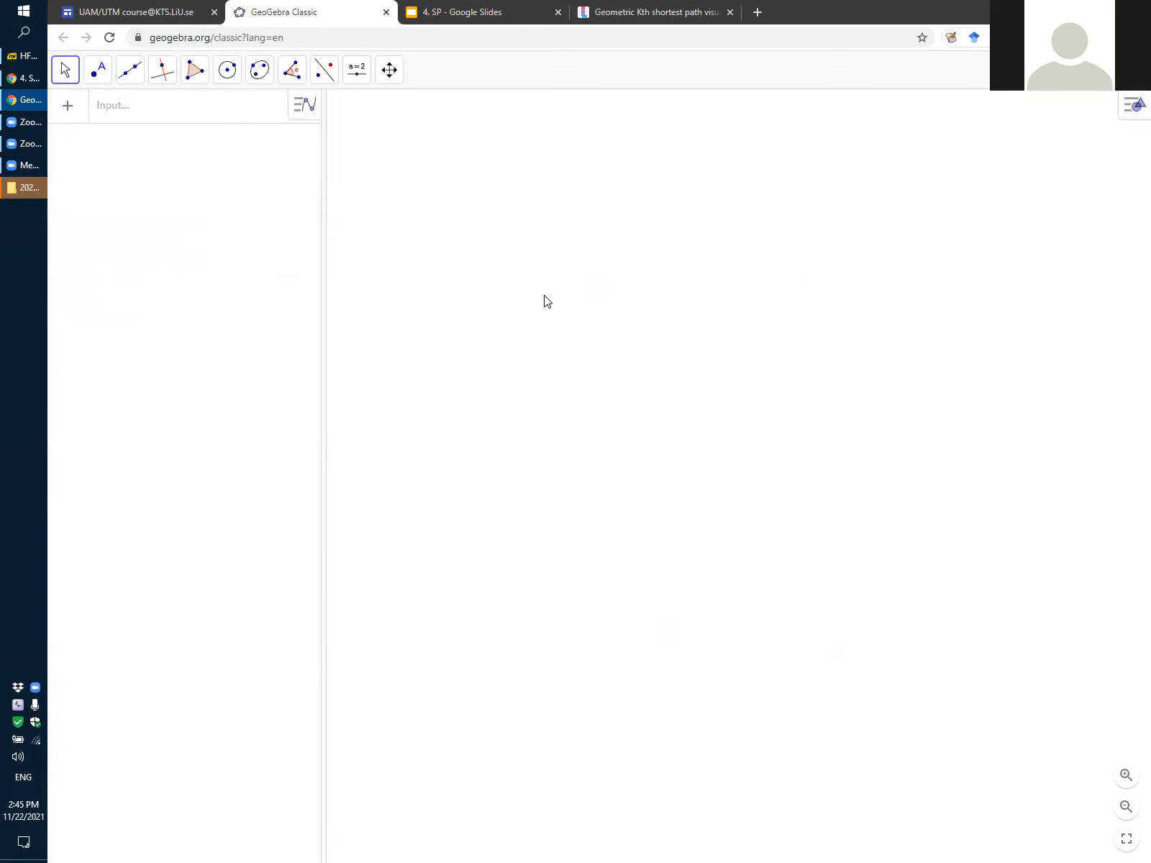
Draw a five-sided polygon with vertices at about (-4.8, 1.18), (-1.04, 3.24), (1.34, -0.64), (-1.04, -3.38) and (-5.62, -0.82)
{"action": "left_click", "coordinate": [198, 76]}
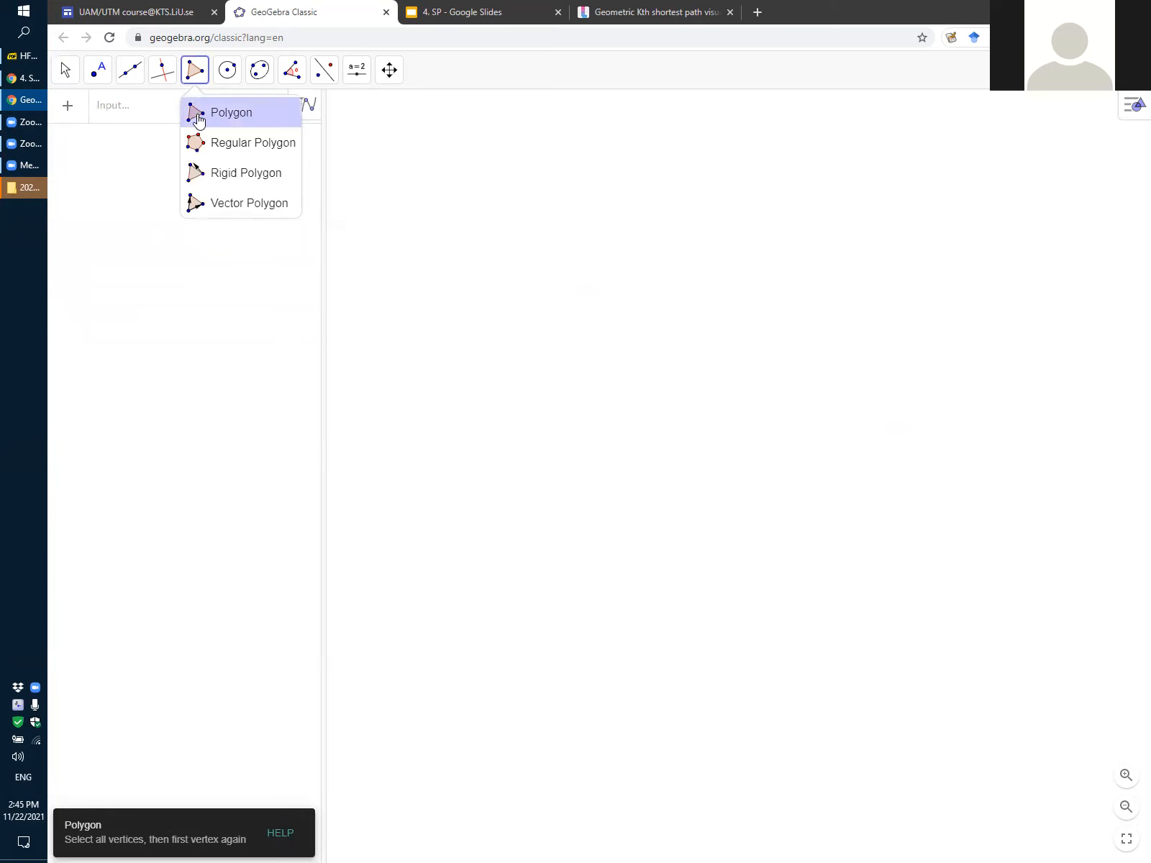
{"action": "left_click", "coordinate": [199, 119]}
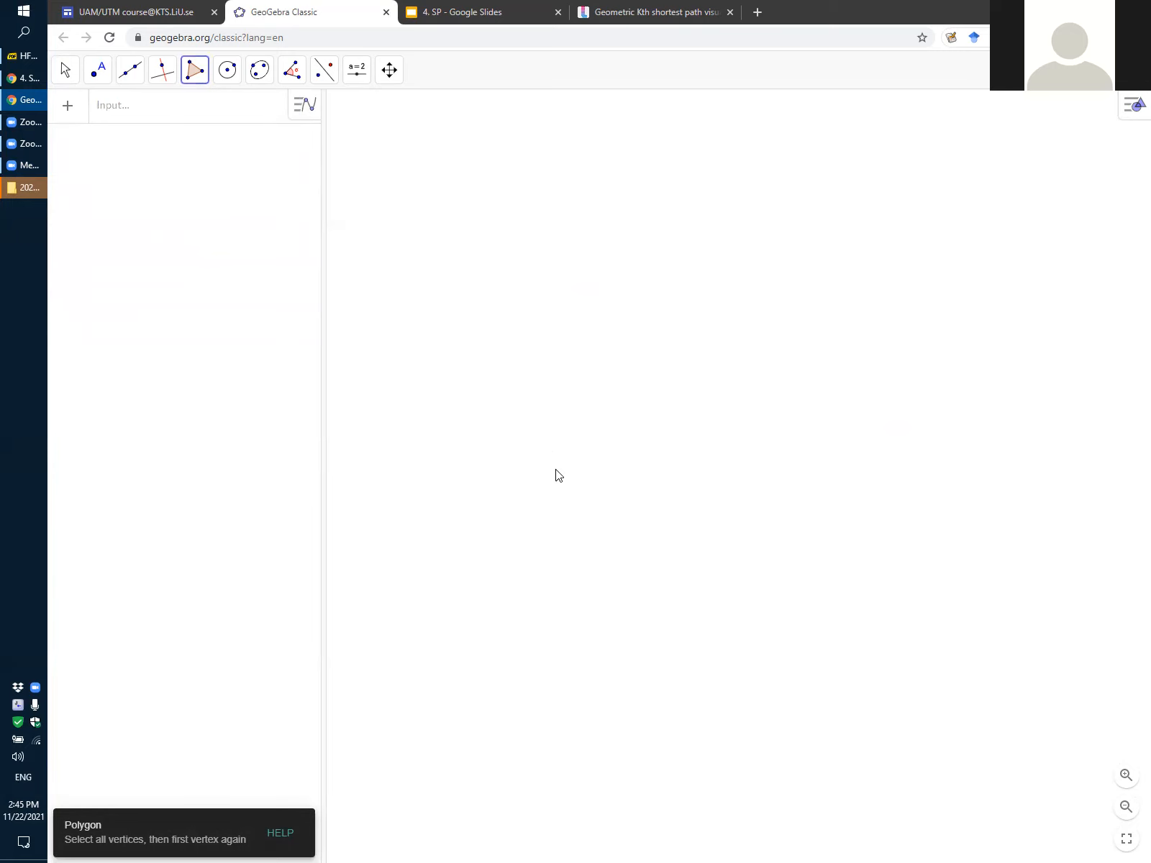
{"action": "left_click", "coordinate": [566, 434]}
{"action": "left_click", "coordinate": [702, 360]}
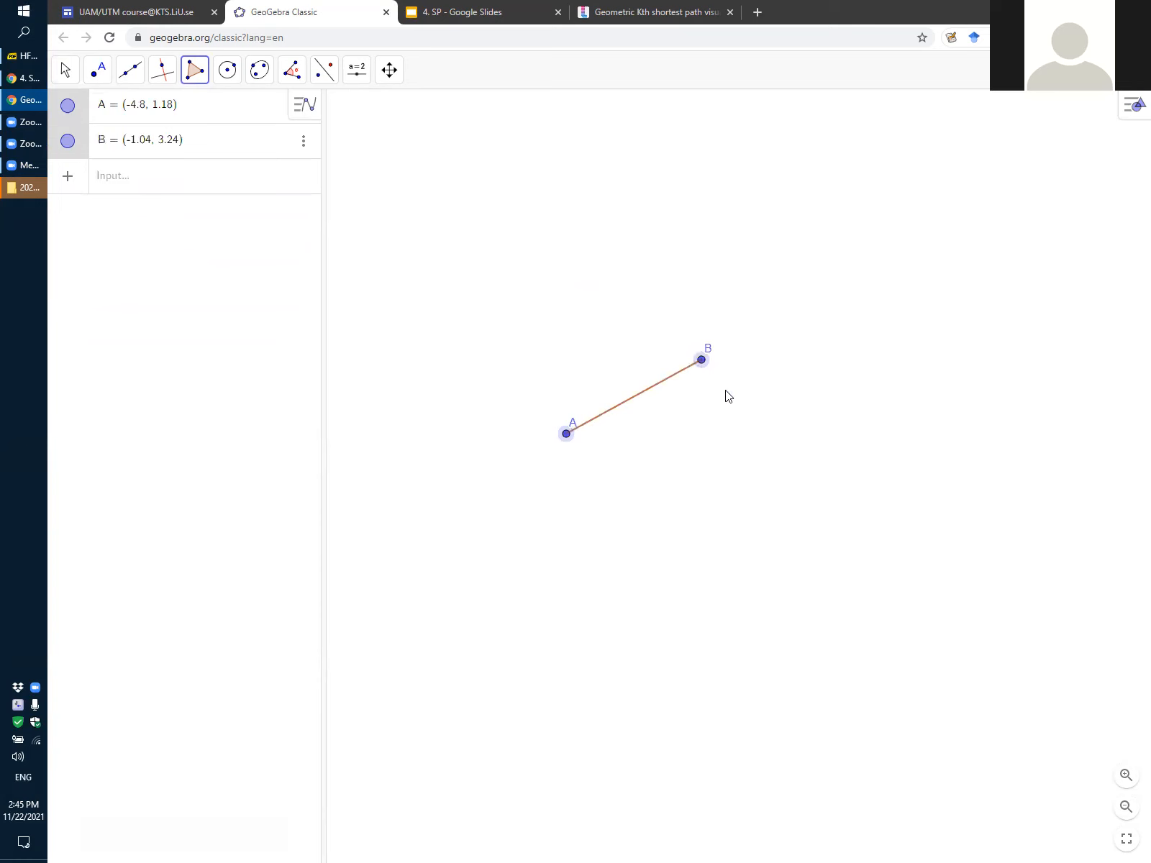
{"action": "left_click", "coordinate": [787, 499]}
{"action": "left_click", "coordinate": [702, 598]}
{"action": "left_click", "coordinate": [537, 506]}
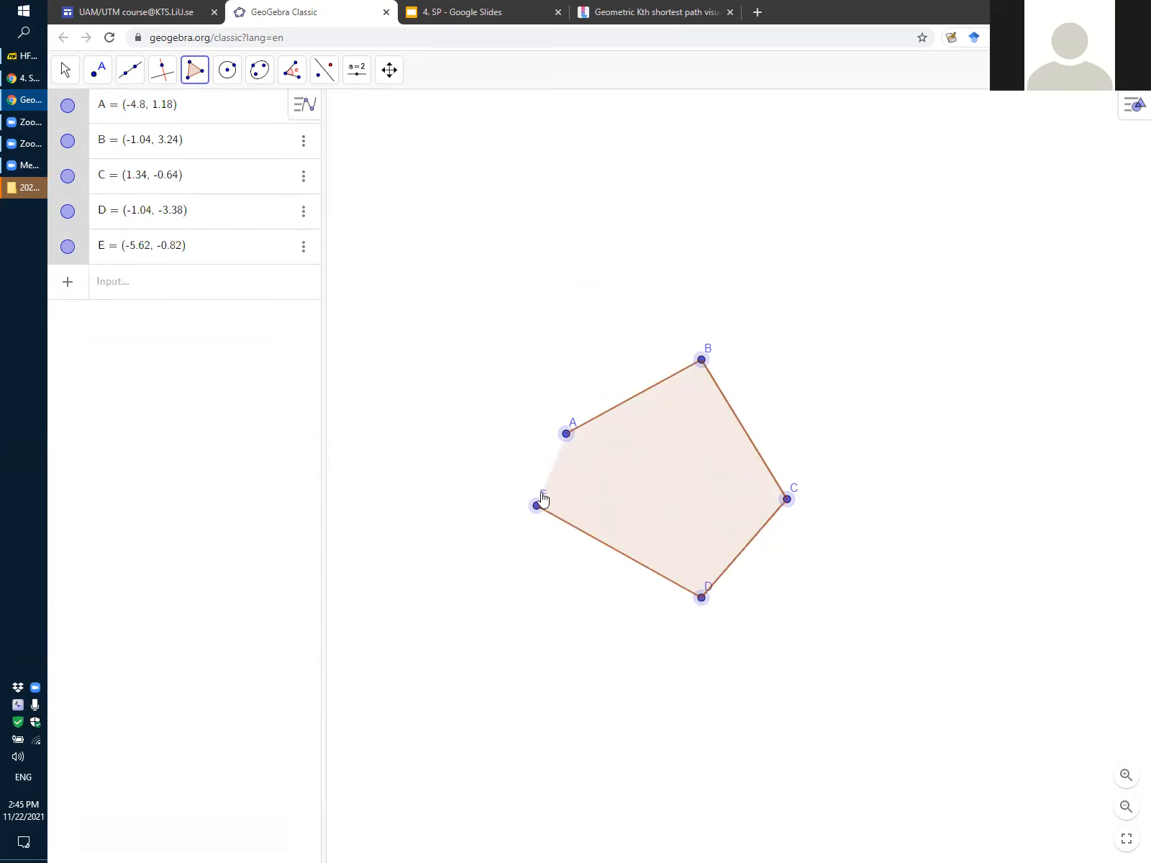
{"action": "left_click", "coordinate": [567, 435]}
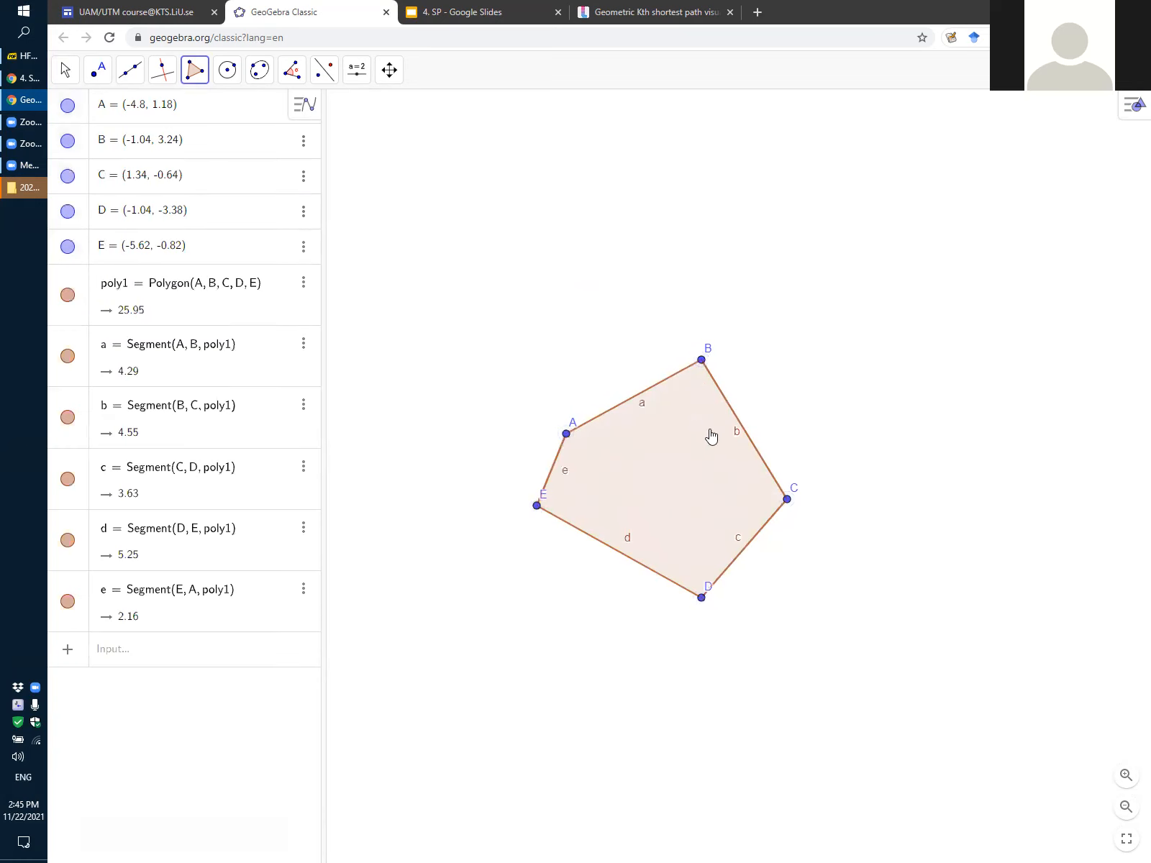
Draw a triangle beside the pentagon with vertices at about (5.48, 1.56), (3.92, -1.06) and (7.56, -3.28)
{"action": "left_click", "coordinate": [936, 420]}
{"action": "left_click", "coordinate": [879, 514]}
{"action": "left_click", "coordinate": [1011, 595]}
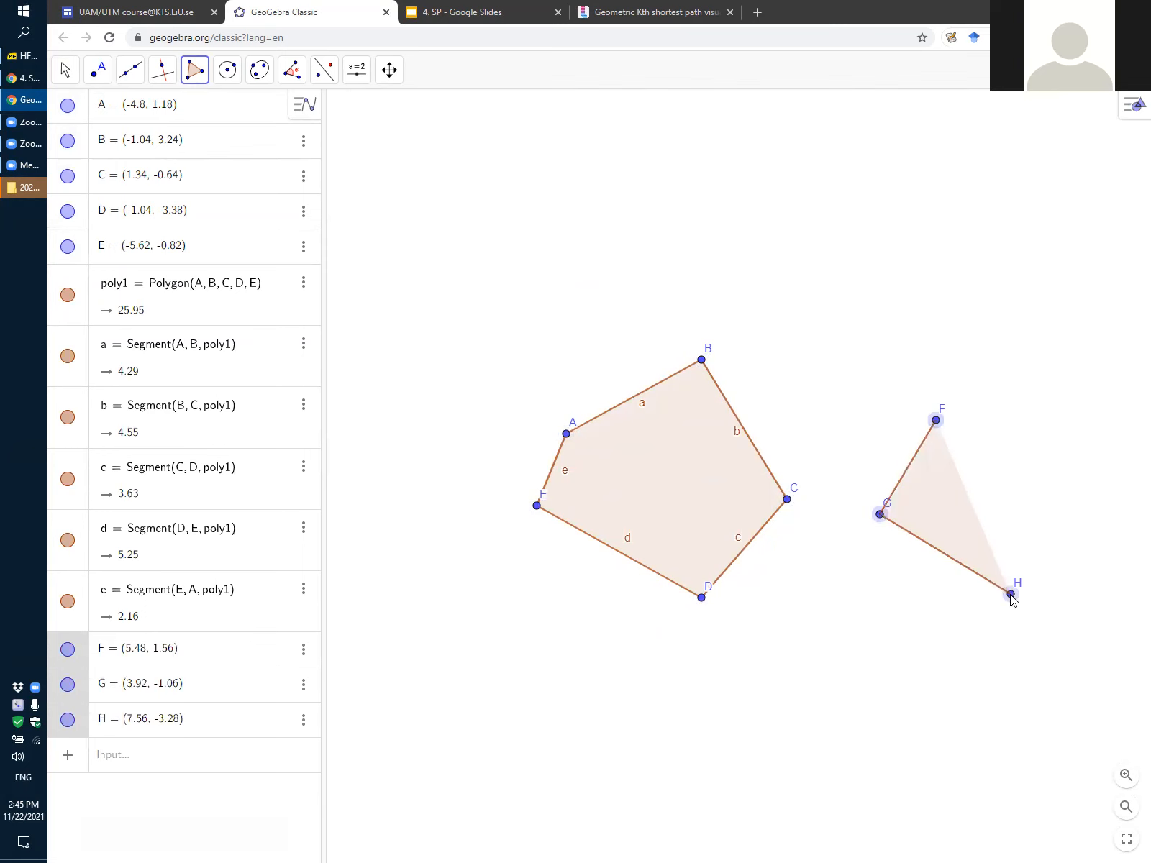
{"action": "left_click", "coordinate": [935, 420]}
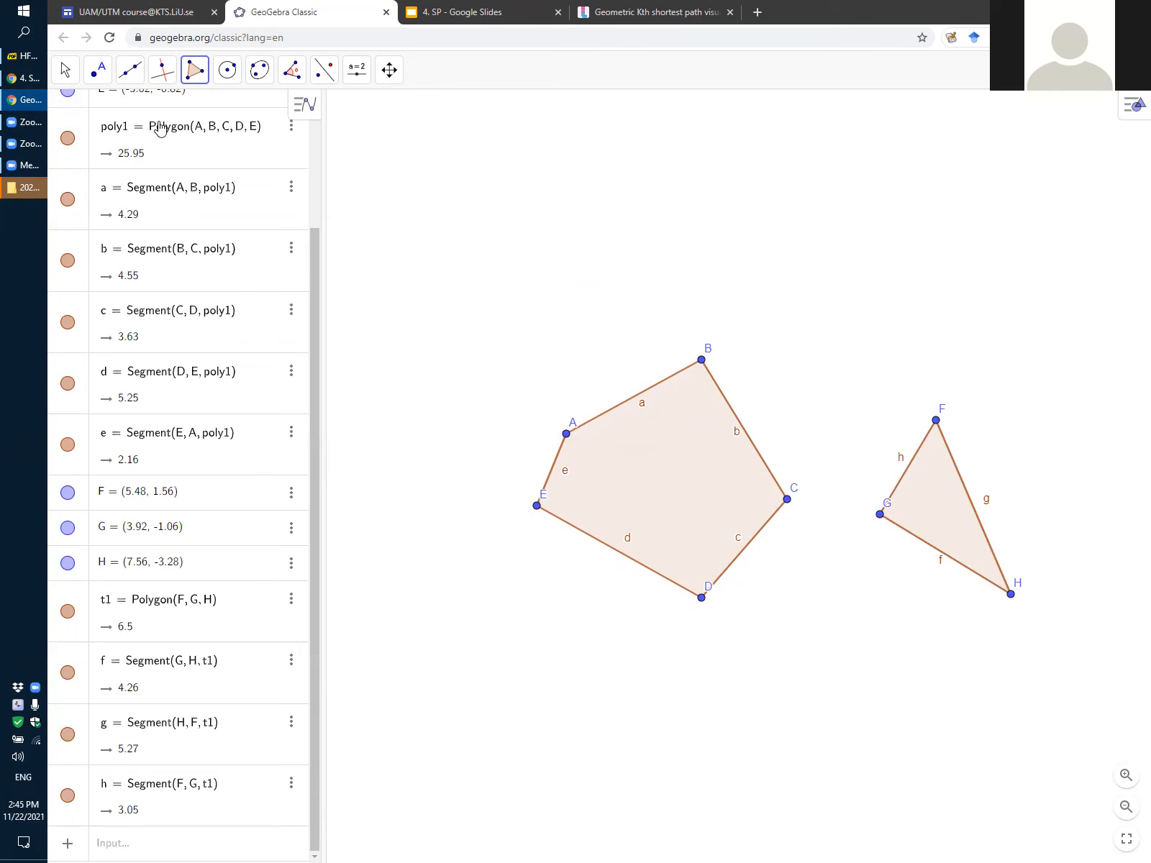
Place two free points on either side of the polygons, at about (-8.86, -0.66) and (9.5, -0.66)
{"action": "left_click", "coordinate": [97, 76]}
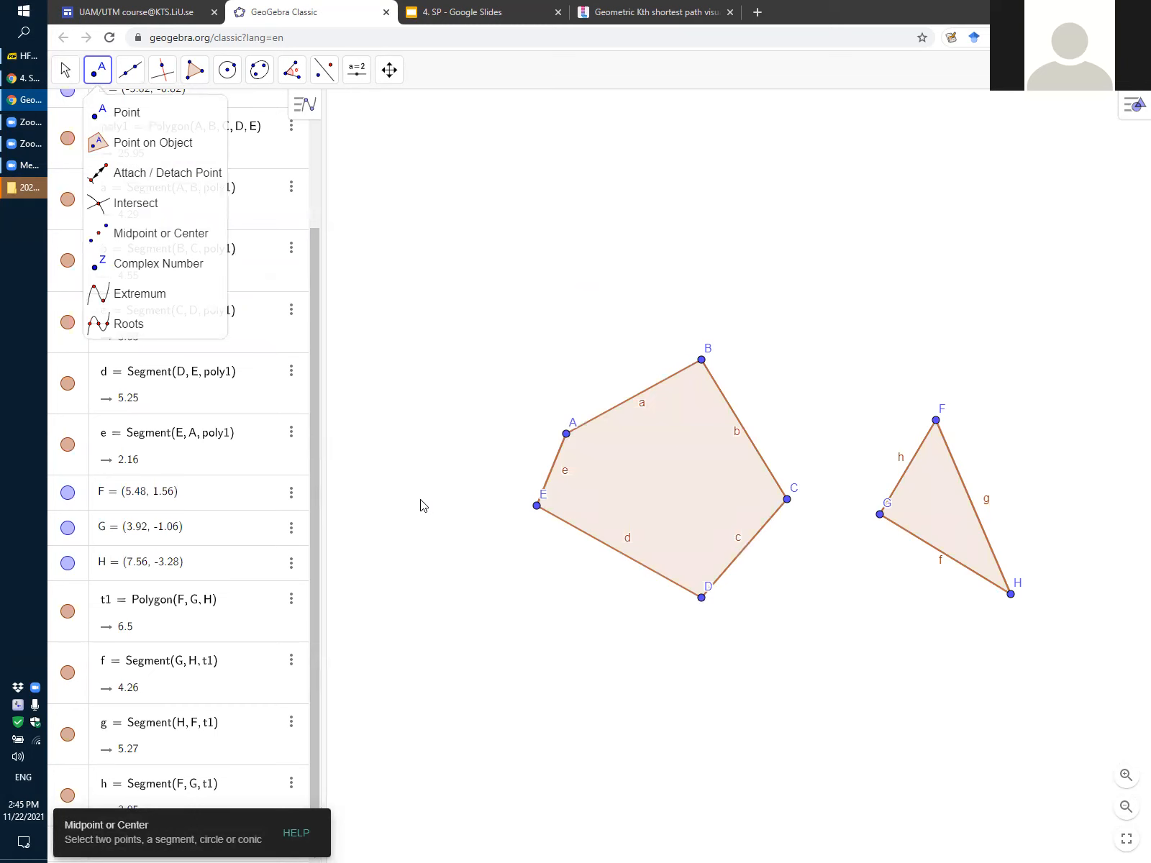
{"action": "left_click", "coordinate": [420, 500]}
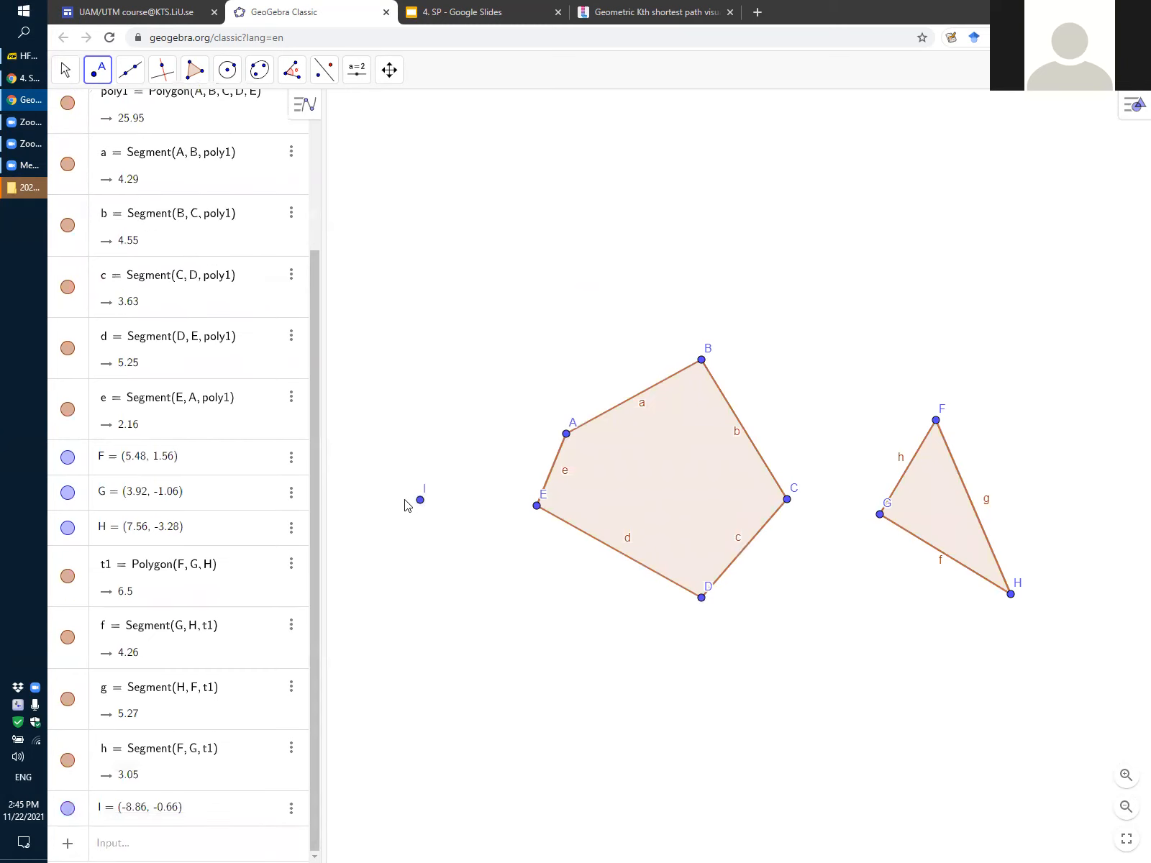
{"action": "left_click", "coordinate": [1080, 500]}
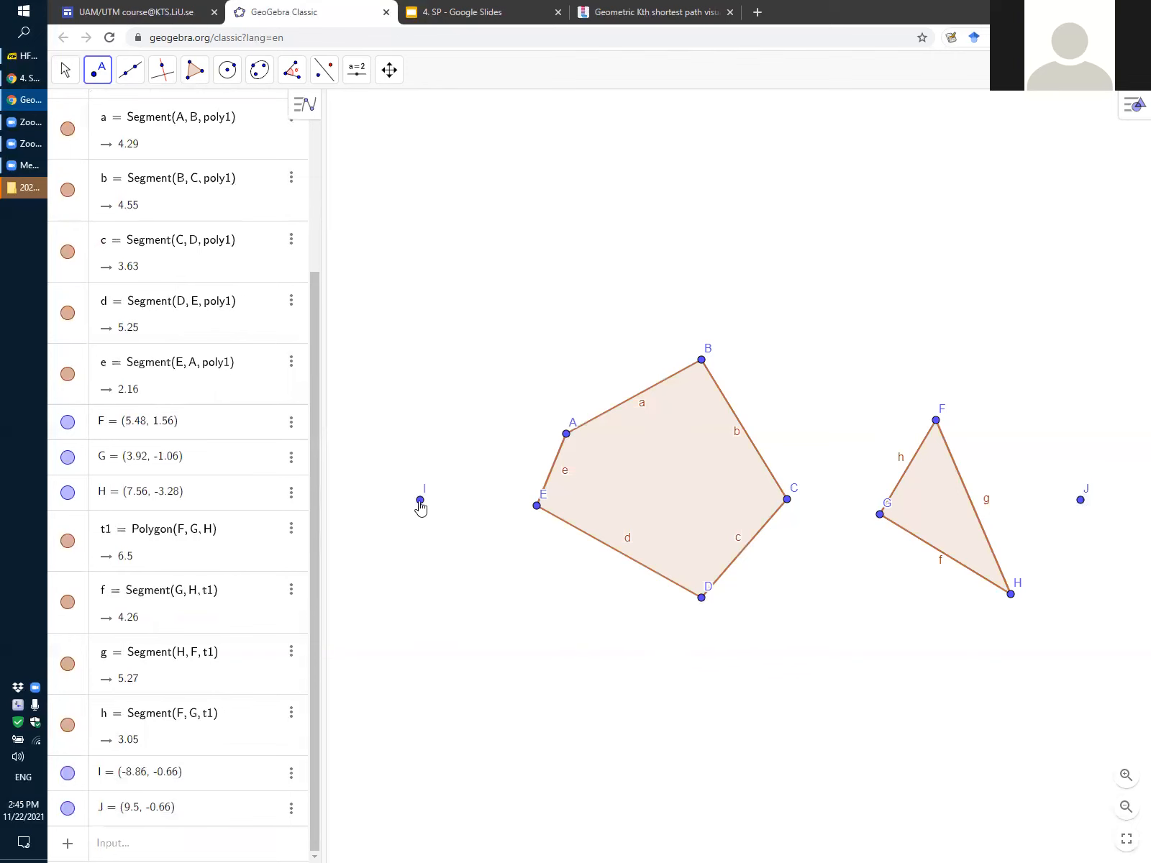
Rename the free point I beside the pentagon to s
{"action": "left_click", "coordinate": [65, 69]}
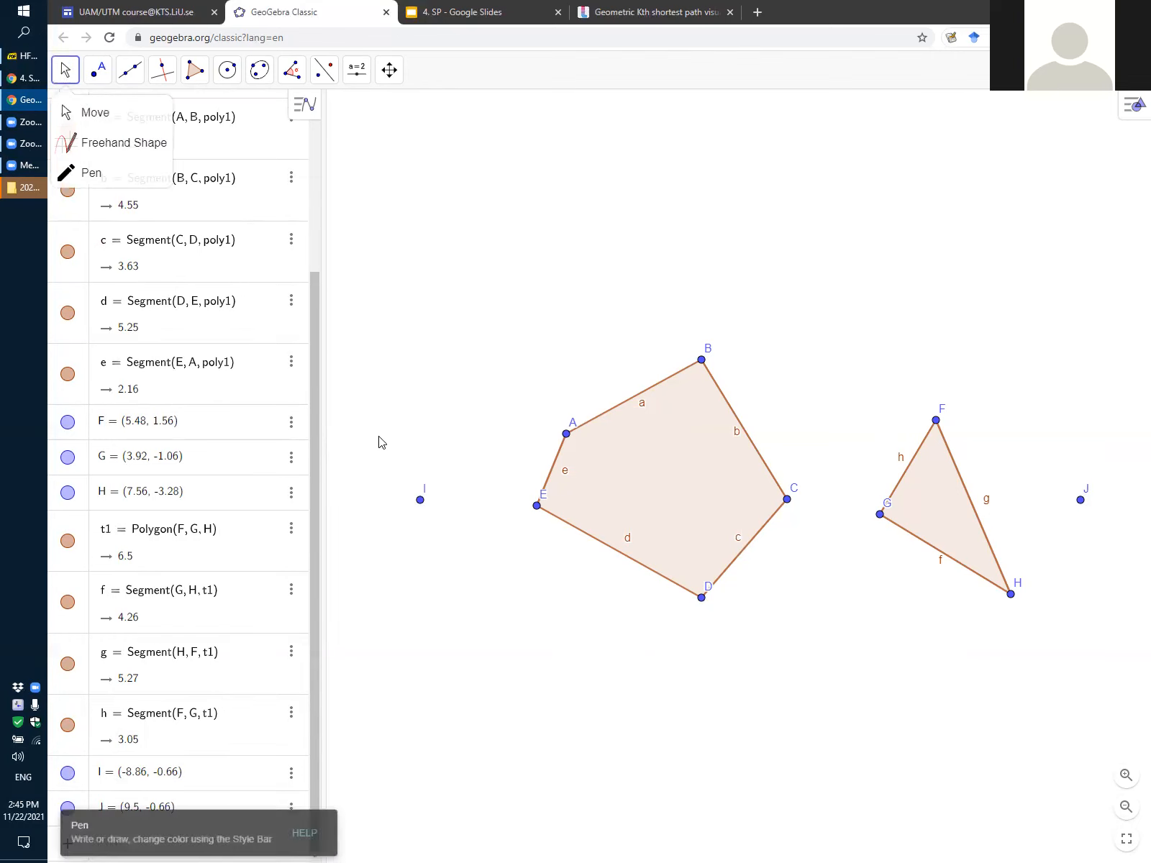
{"action": "left_click", "coordinate": [115, 112]}
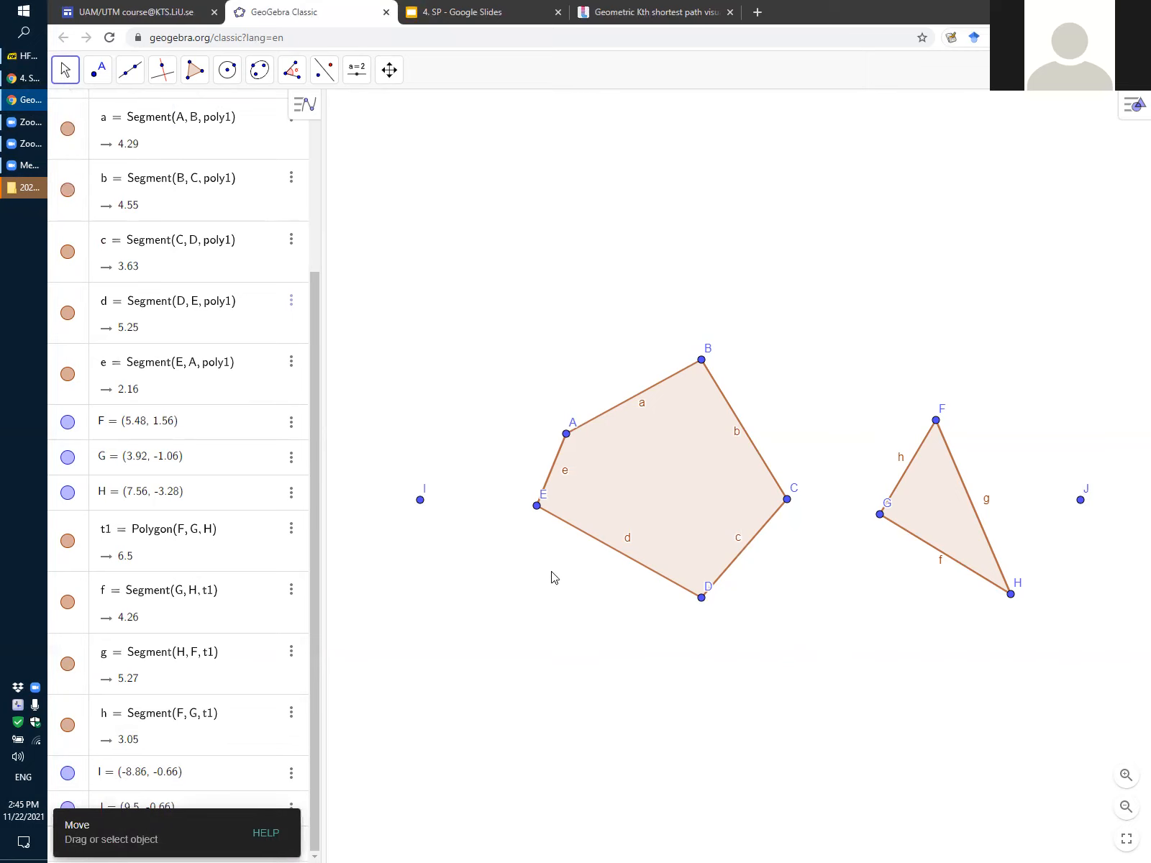
{"action": "right_click", "coordinate": [421, 502]}
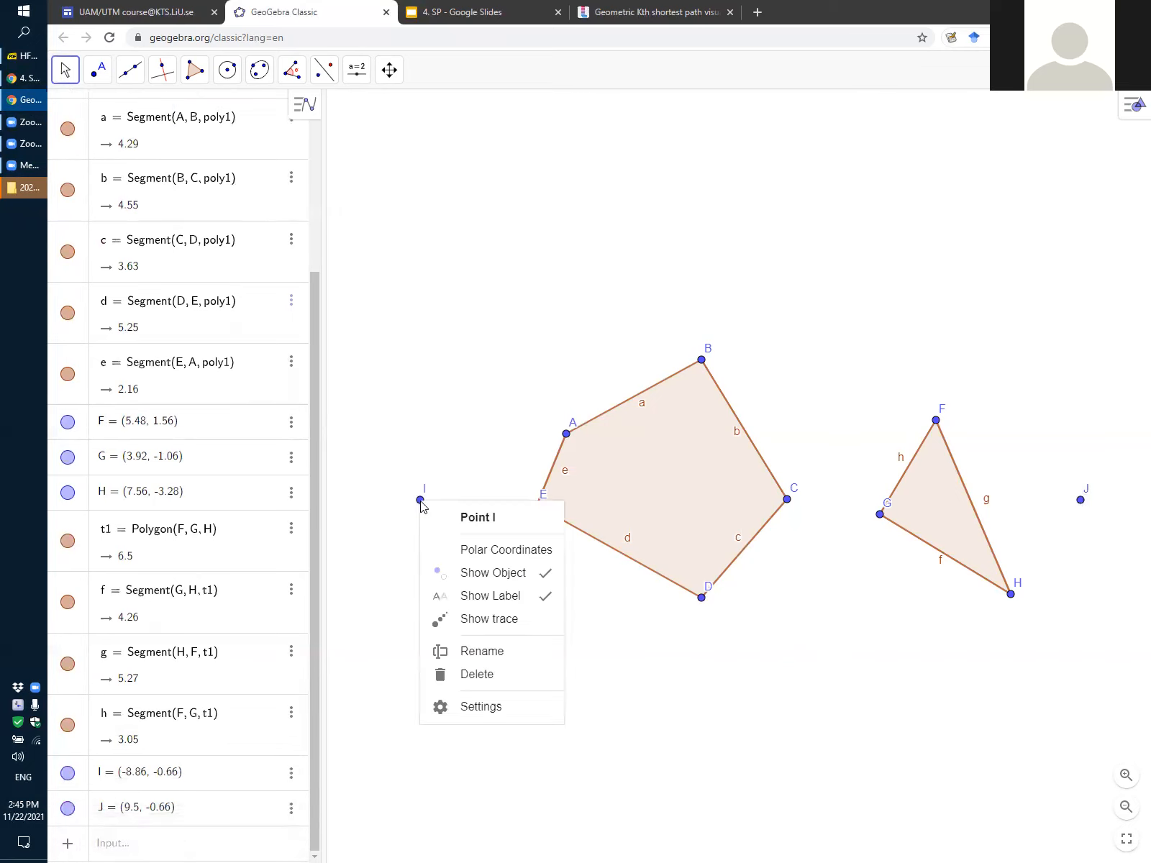
{"action": "left_click", "coordinate": [476, 653]}
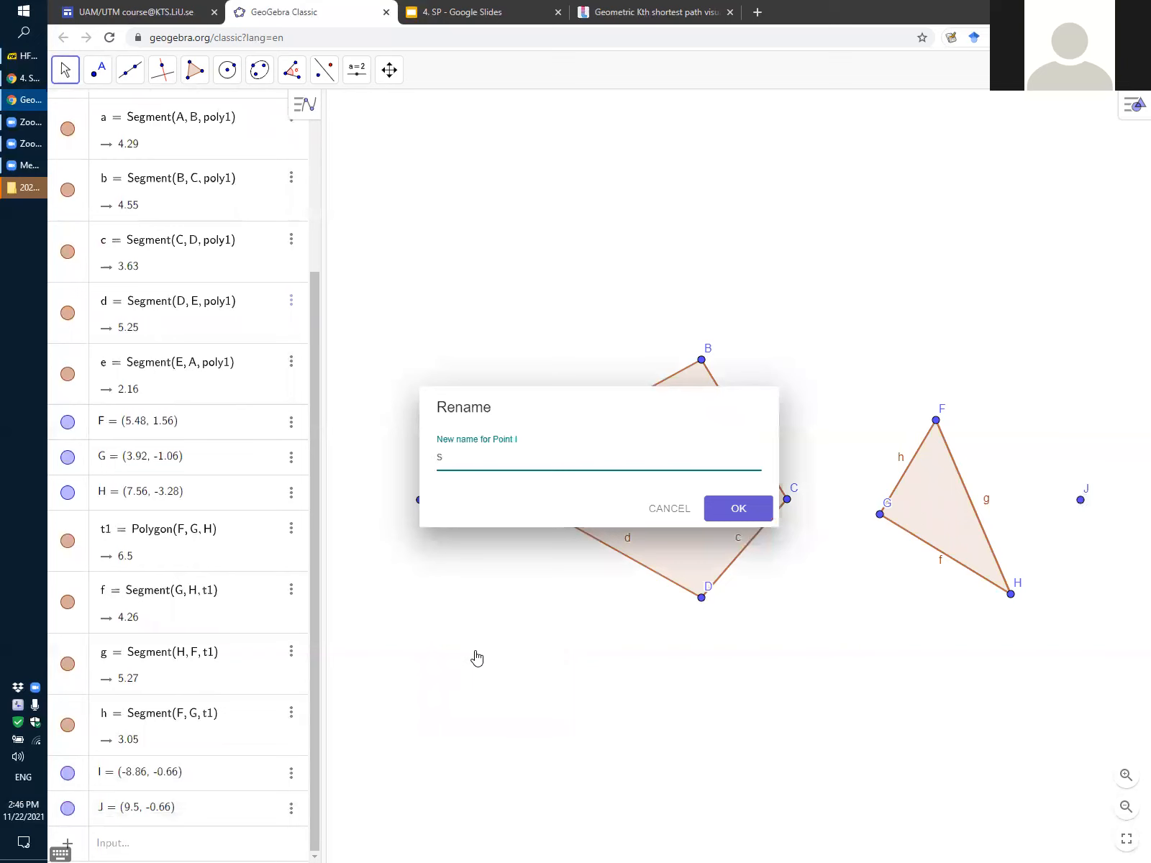
{"action": "left_click", "coordinate": [751, 512]}
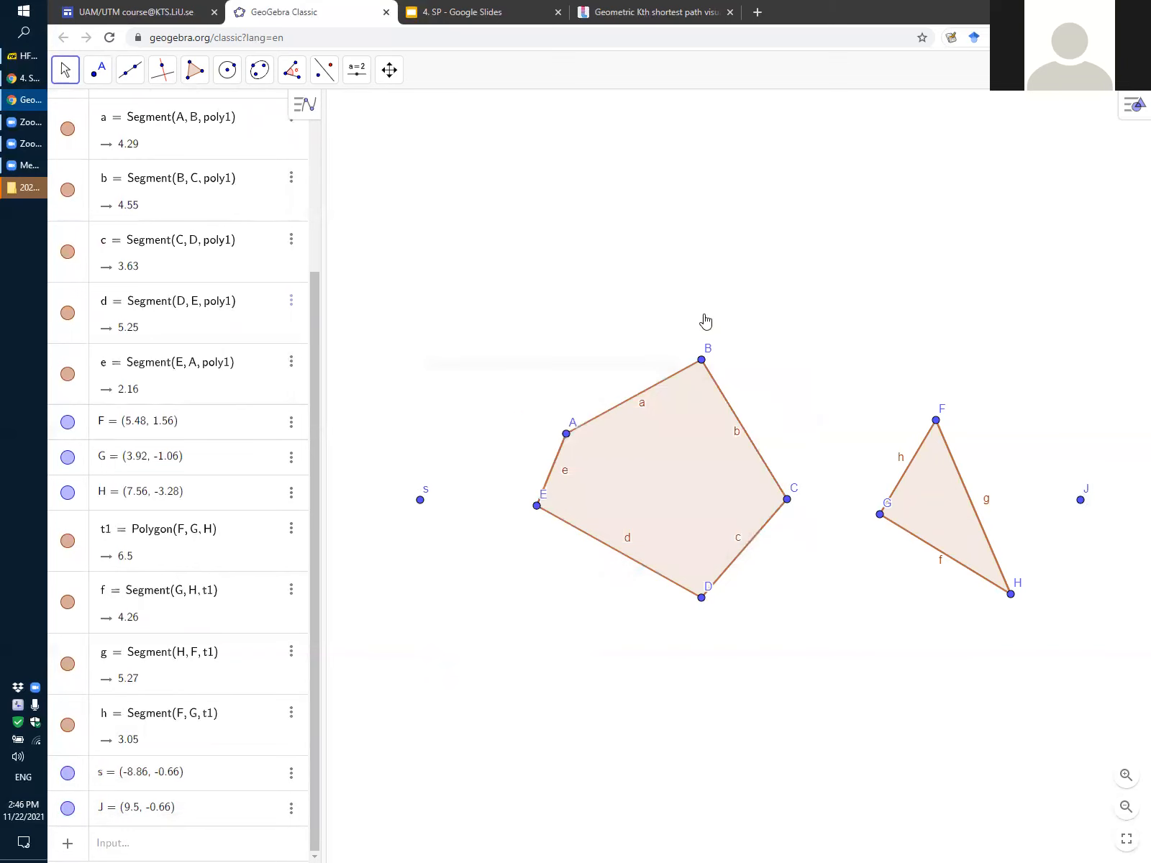
Rename the free point J beyond the triangle to t
{"action": "right_click", "coordinate": [1080, 499]}
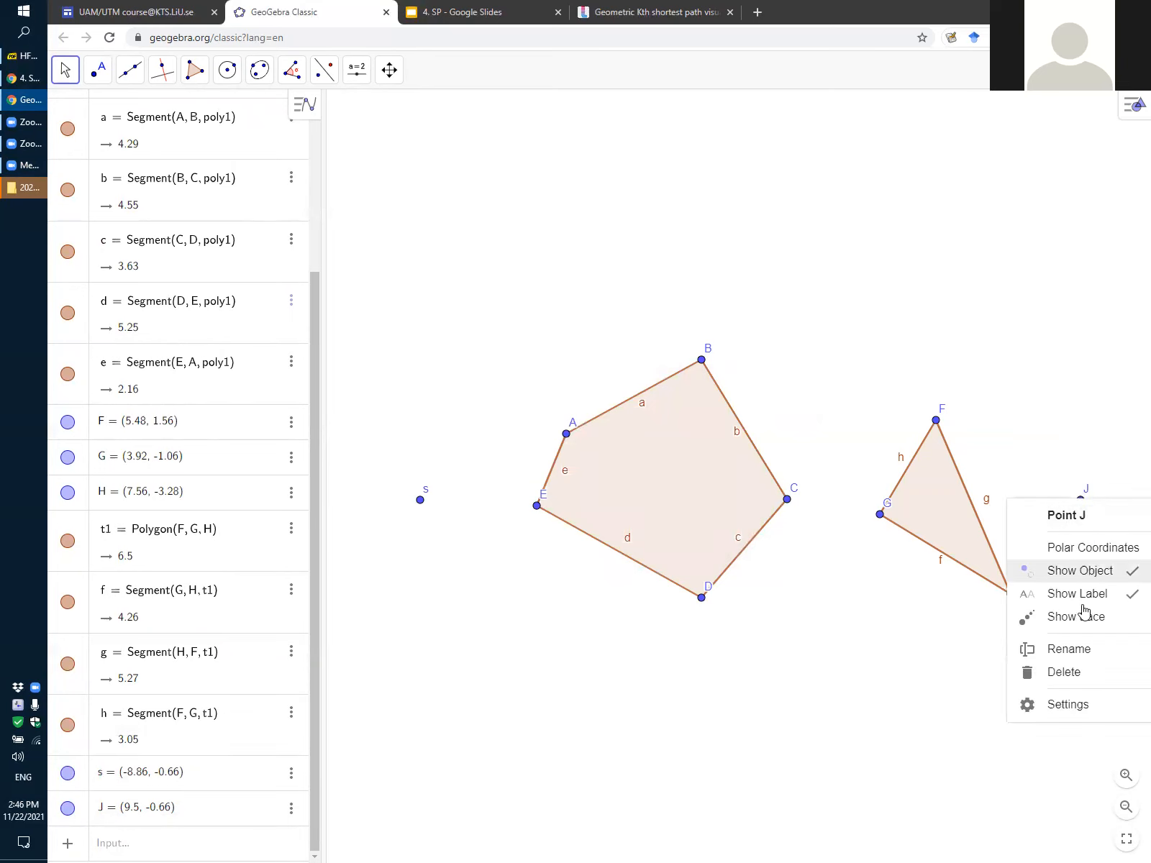
{"action": "left_click", "coordinate": [1076, 651]}
{"action": "key", "text": "ctrl+a"}
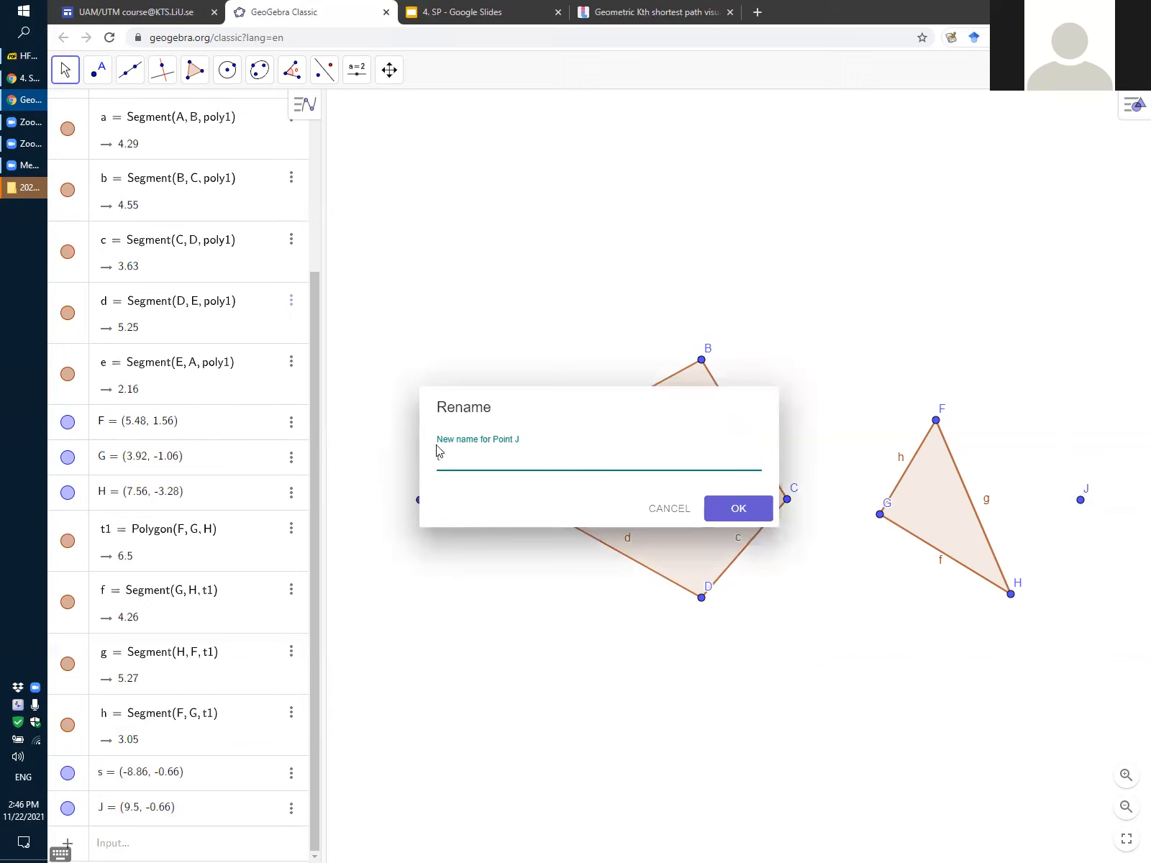
{"action": "left_click", "coordinate": [741, 517]}
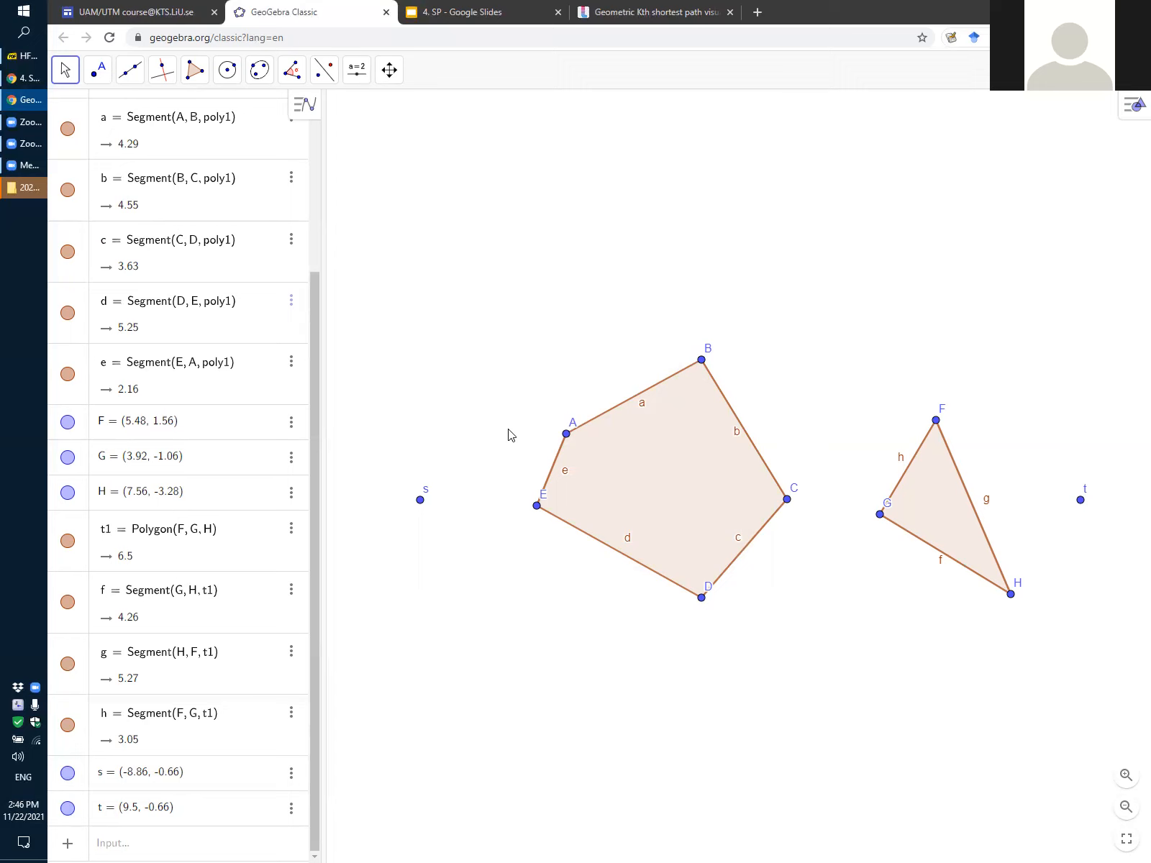
Hide the label of pentagon vertex A and hide vertex point B itself
{"action": "right_click", "coordinate": [567, 437]}
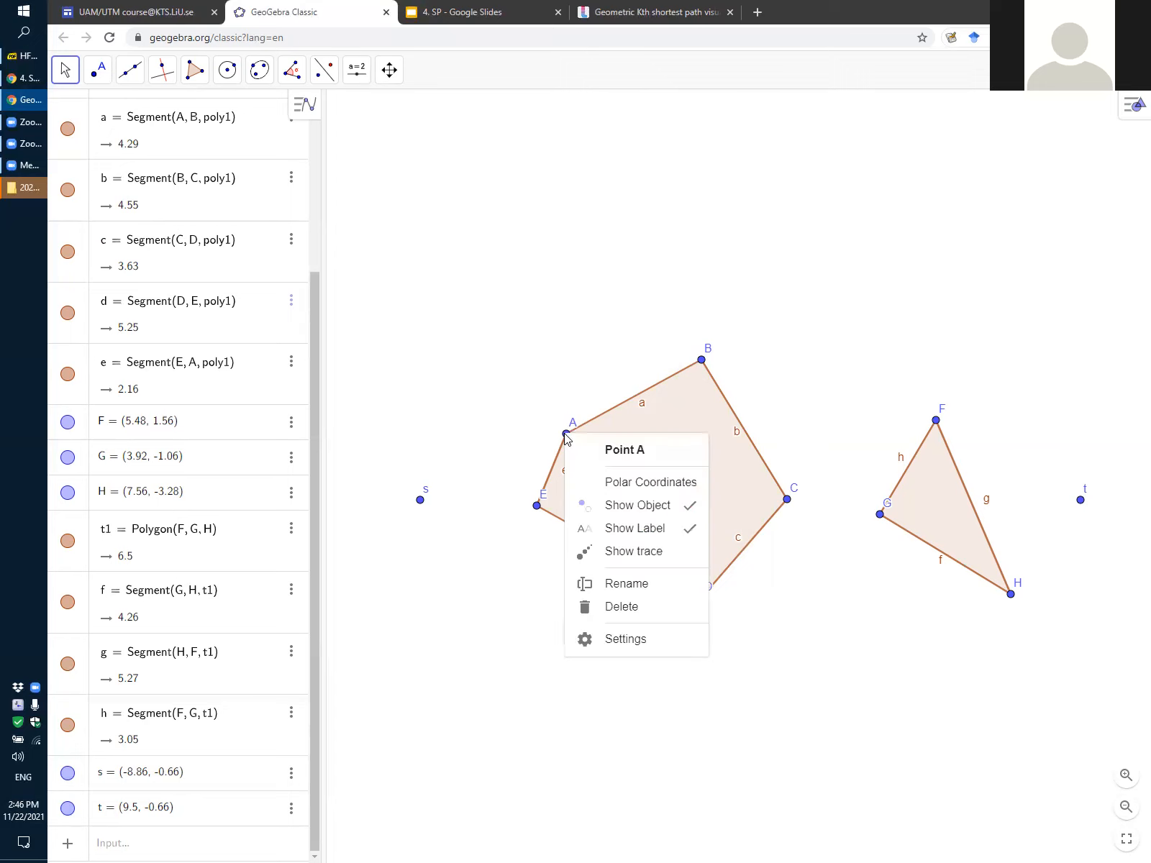
{"action": "left_click", "coordinate": [633, 532]}
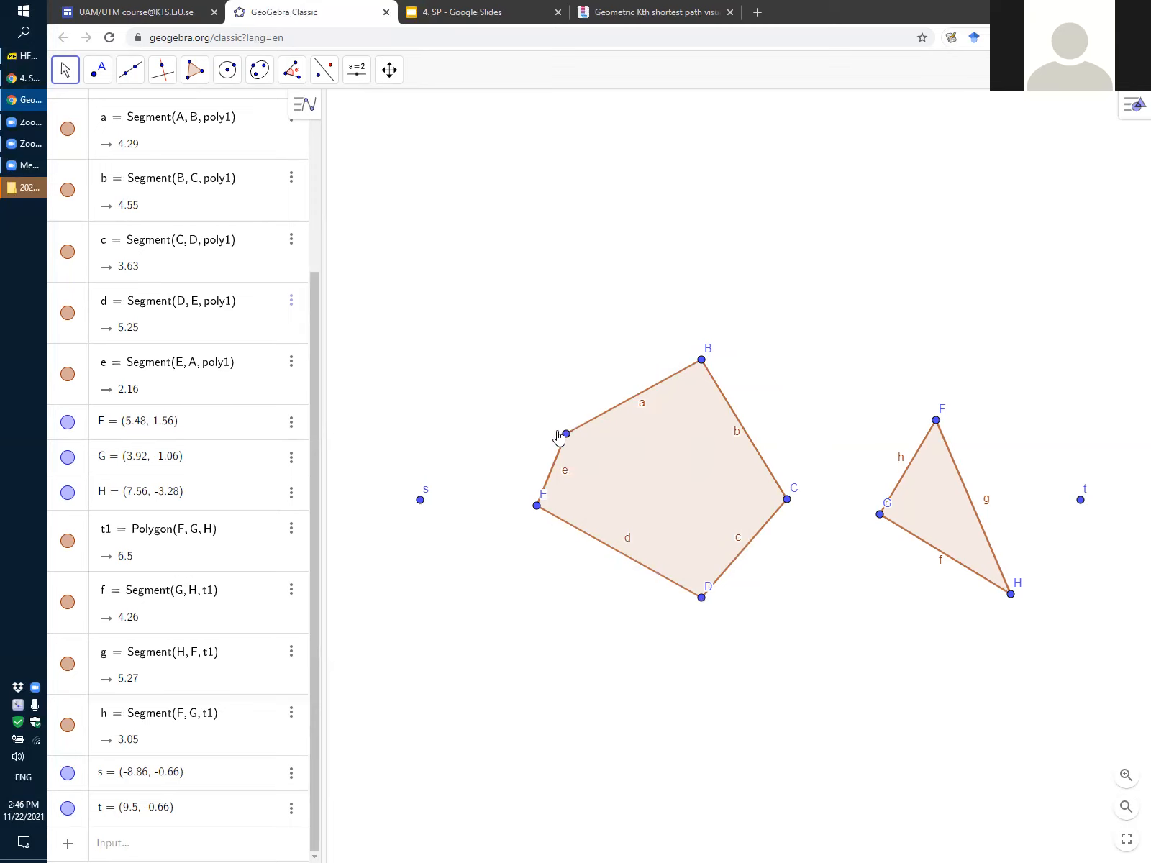
{"action": "right_click", "coordinate": [699, 361]}
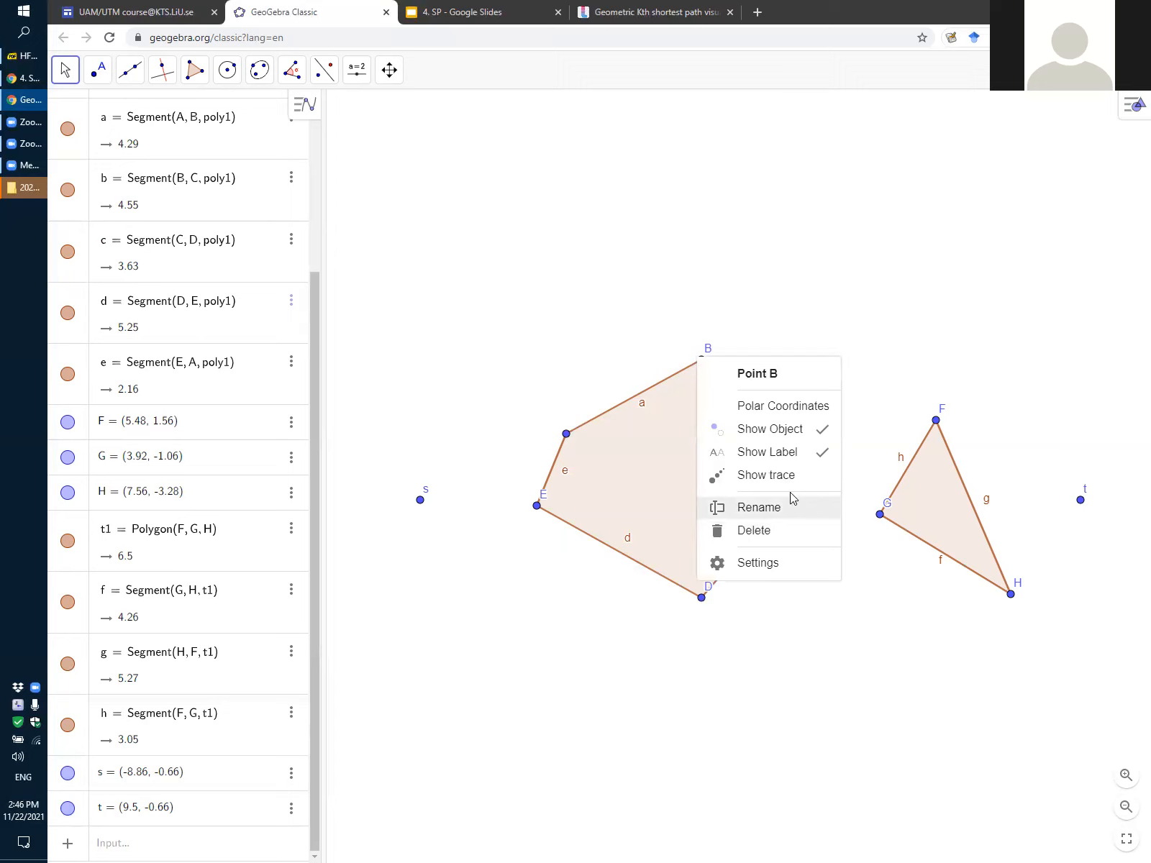
{"action": "left_click", "coordinate": [781, 429]}
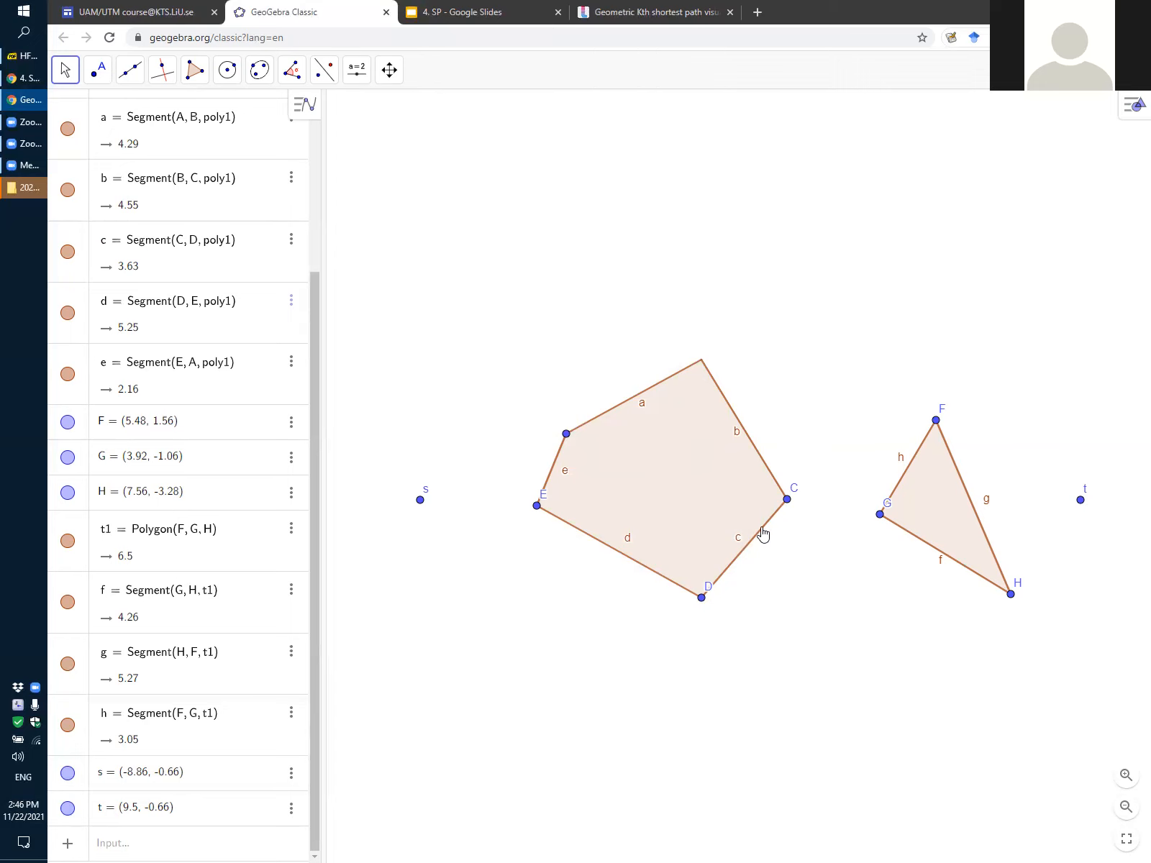
Change the color of pentagon vertex C to red in its settings
{"action": "right_click", "coordinate": [788, 500]}
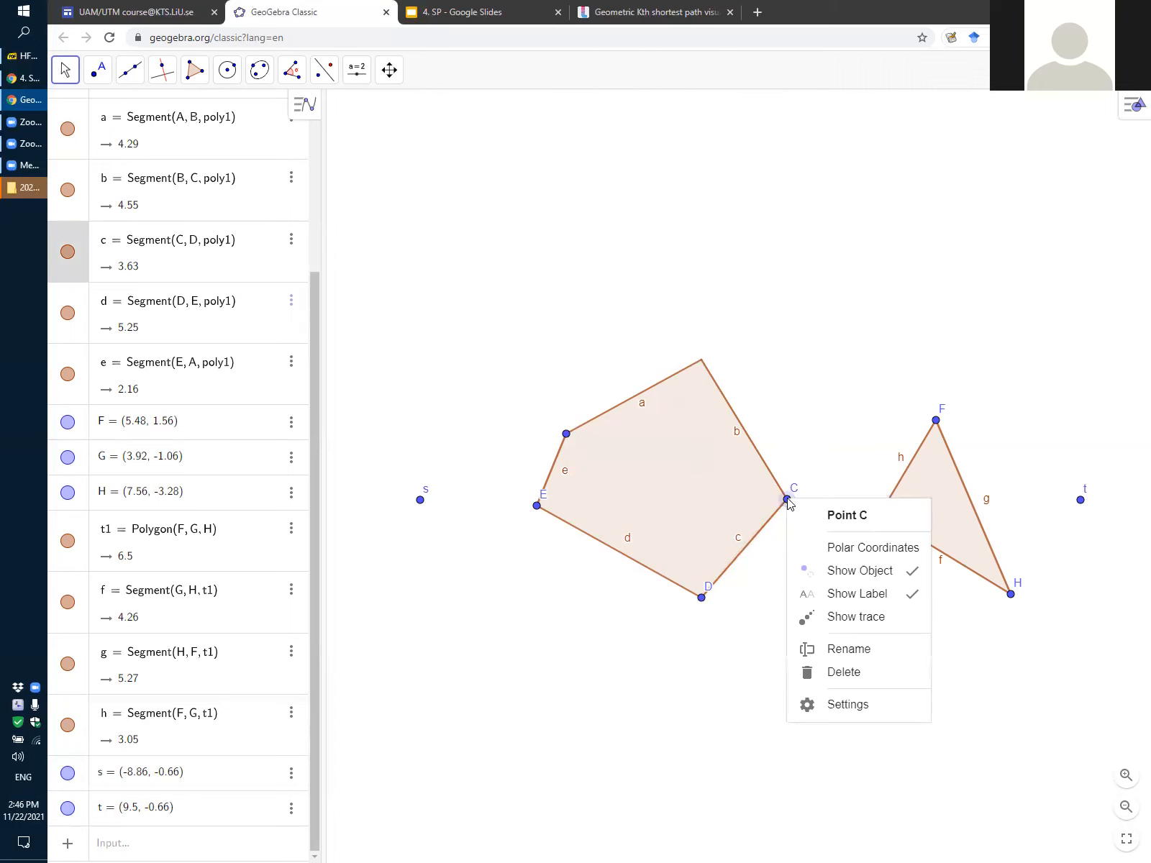
{"action": "left_click", "coordinate": [859, 707]}
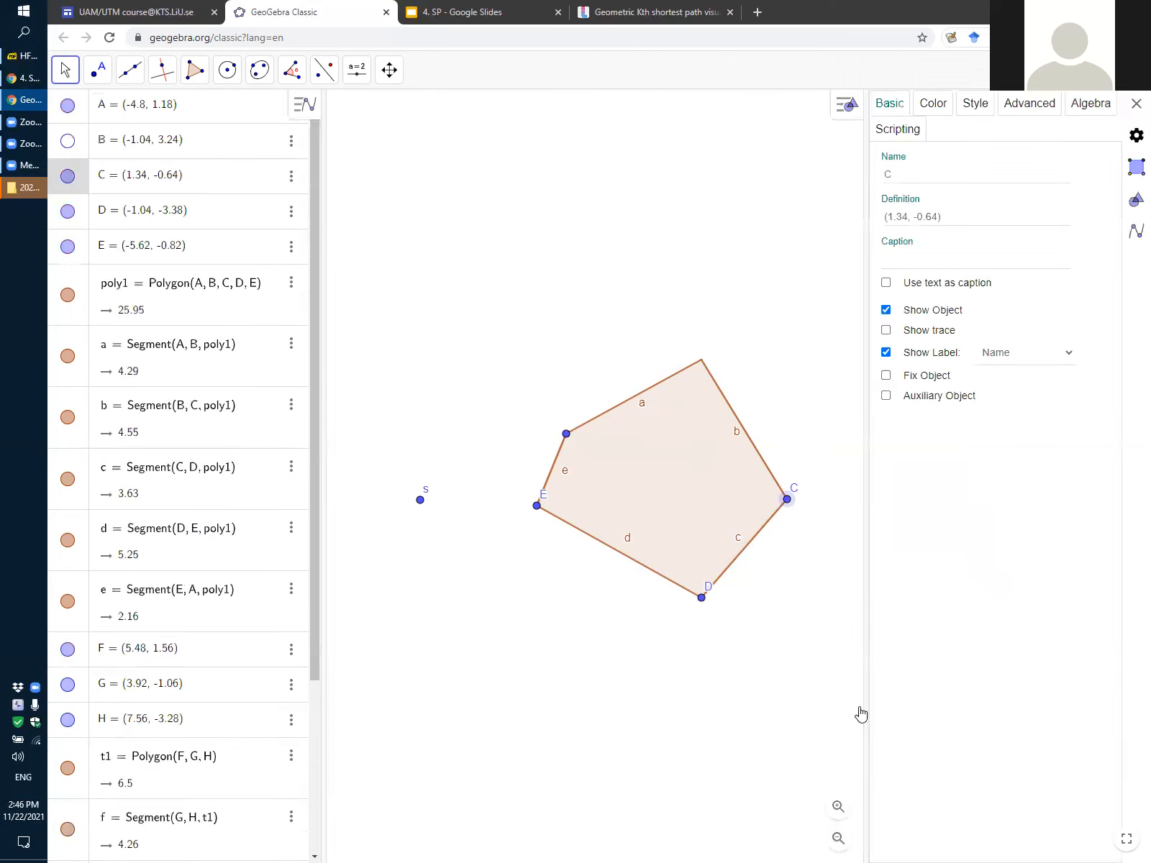
{"action": "left_click", "coordinate": [933, 105]}
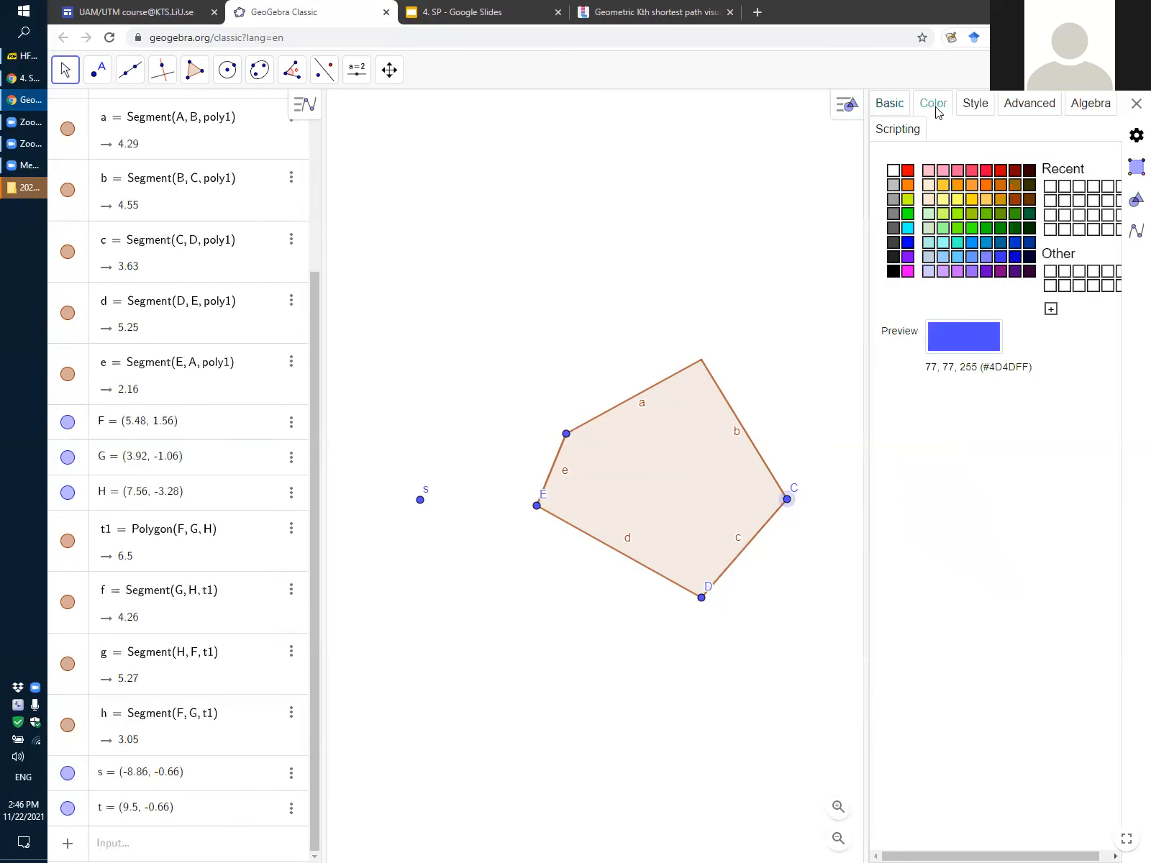
{"action": "left_click", "coordinate": [909, 171]}
{"action": "left_click", "coordinate": [1137, 104]}
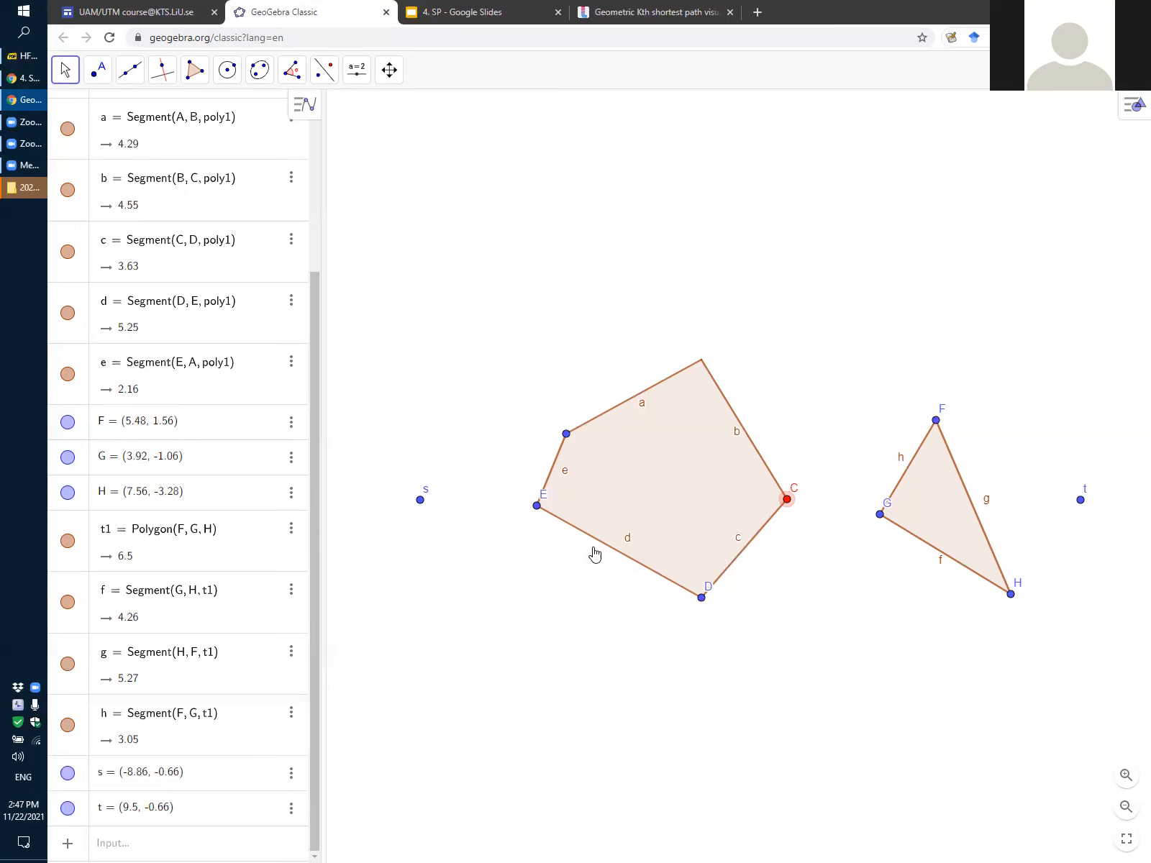
Make the hidden vertex point B visible again and turn the label of vertex A back on
{"action": "right_click", "coordinate": [703, 364]}
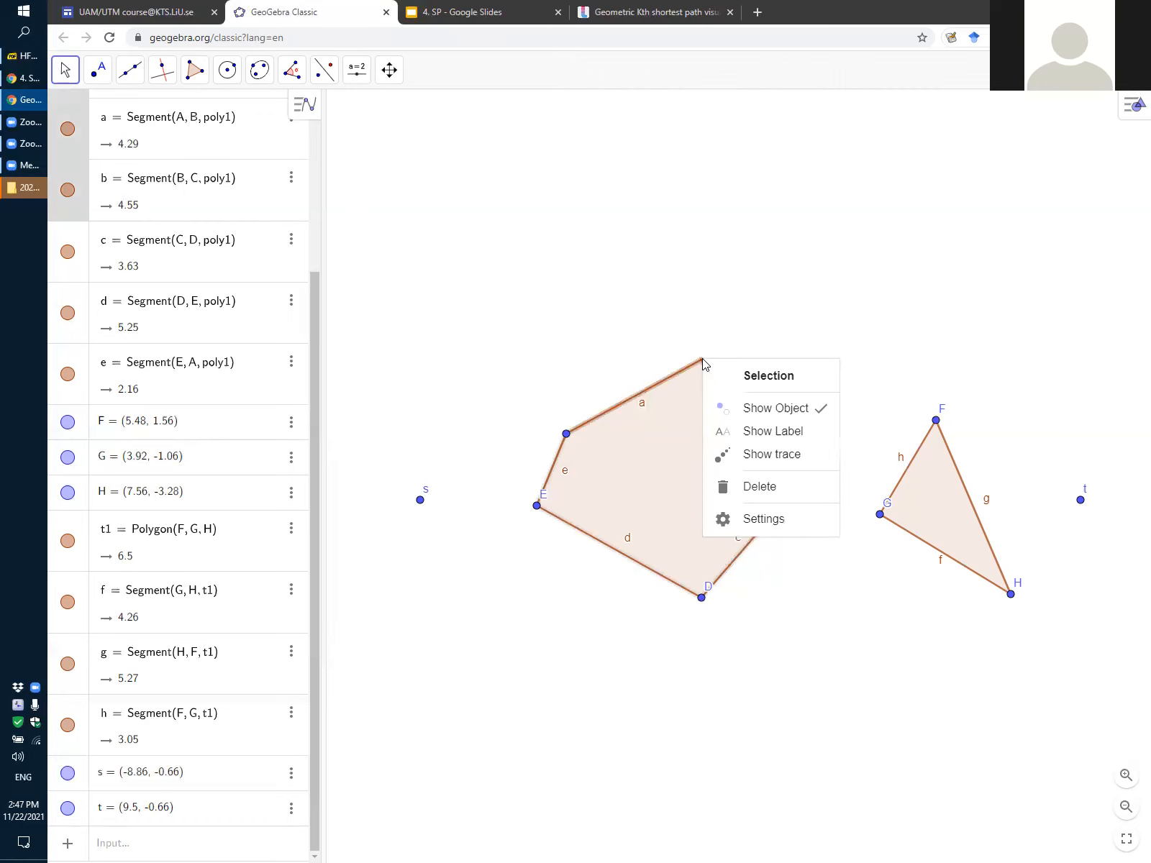
{"action": "left_click", "coordinate": [701, 350]}
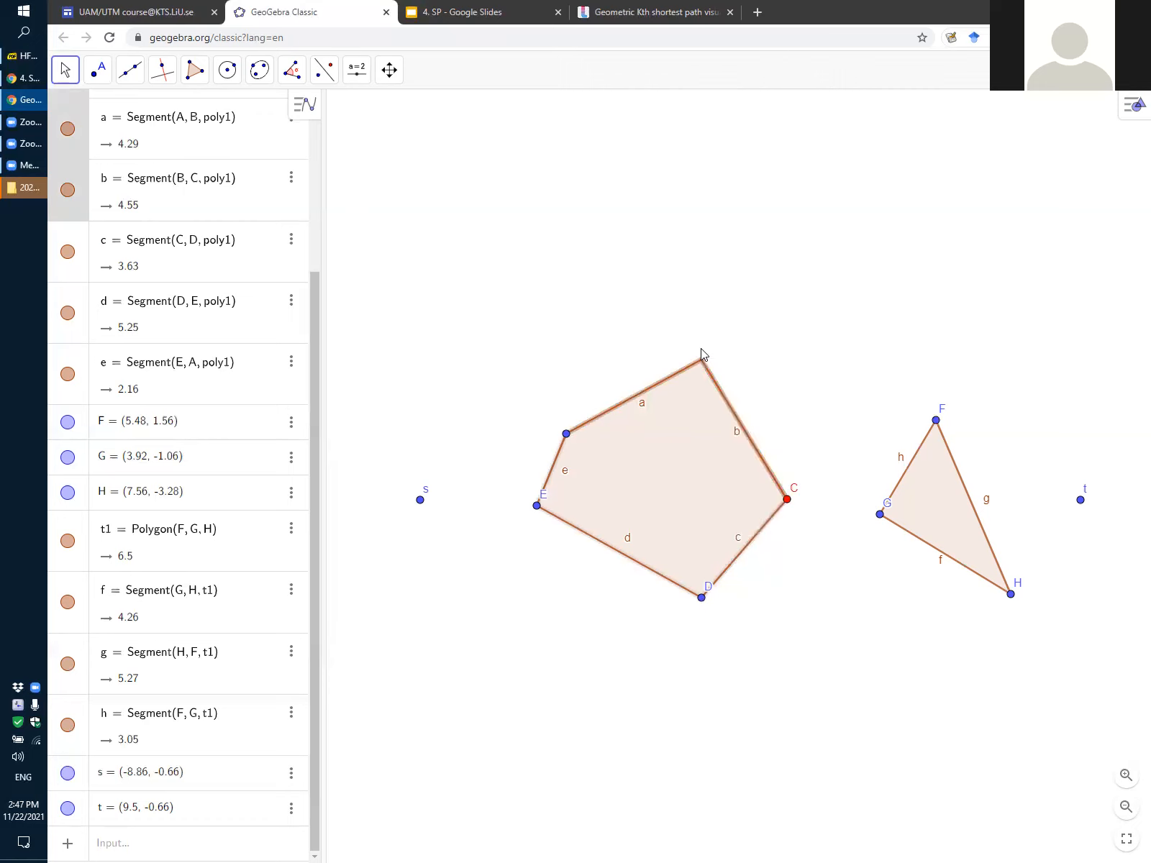
{"action": "scroll", "coordinate": [66, 233], "scroll_direction": "up", "scroll_amount": 3}
{"action": "scroll", "coordinate": [66, 235], "scroll_direction": "up", "scroll_amount": 1}
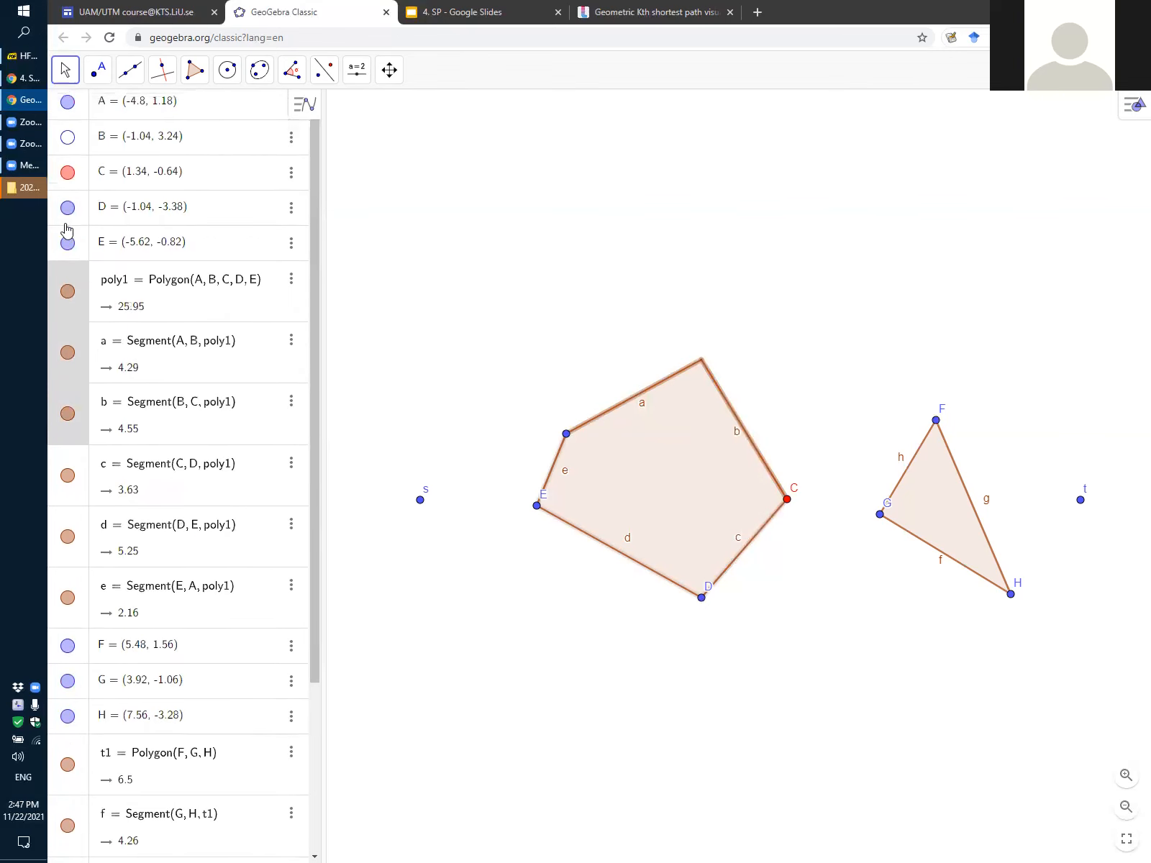
{"action": "left_click", "coordinate": [67, 141]}
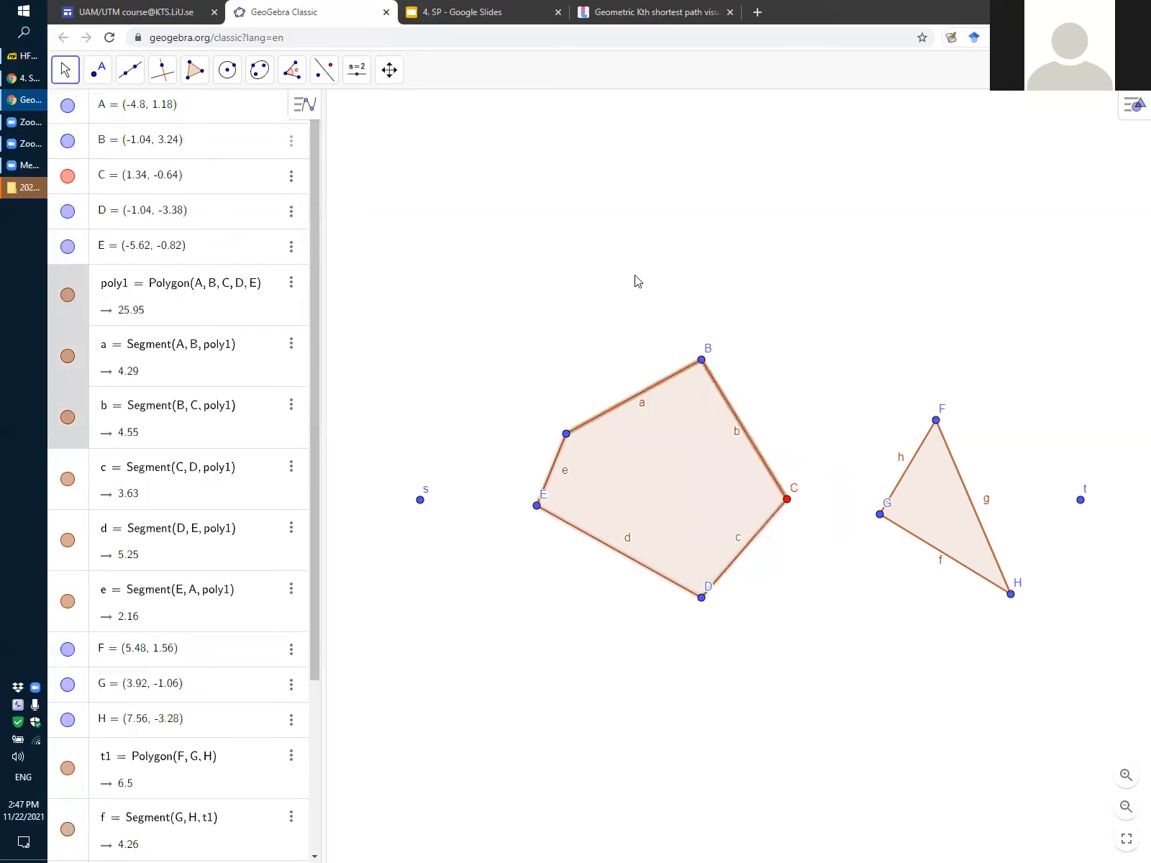
{"action": "right_click", "coordinate": [567, 436]}
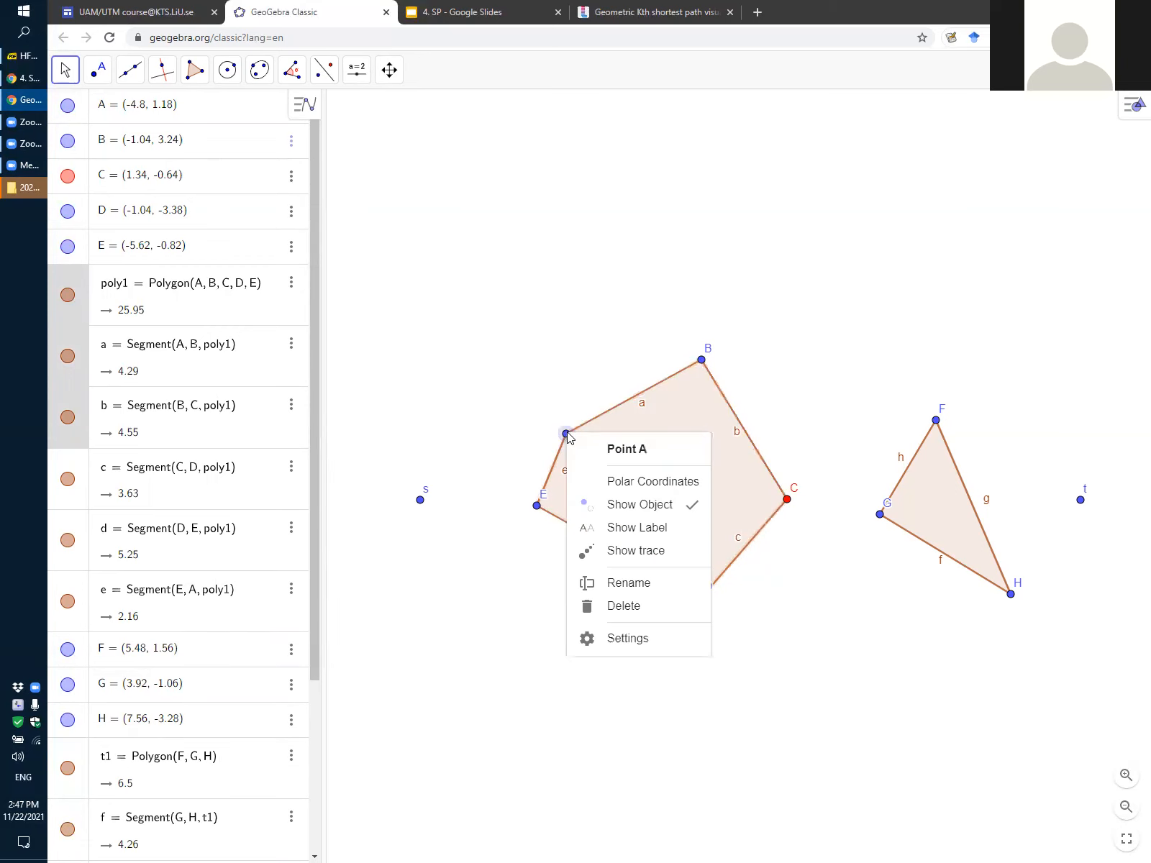
{"action": "left_click", "coordinate": [666, 532]}
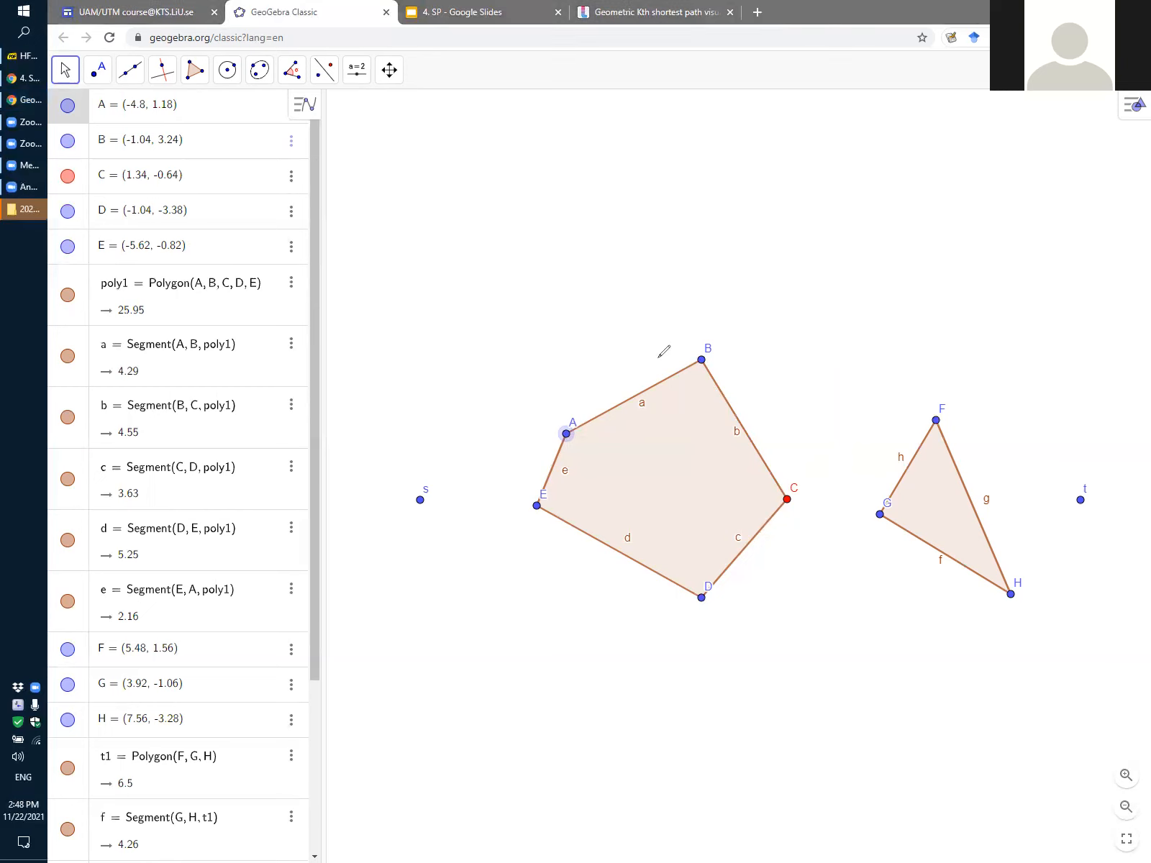
Trace pentagon edges AB, BC and CD with red freehand annotation and clear the markings
{"action": "mouse_move", "coordinate": [575, 425]}
{"action": "left_mouse_down"}
{"action": "mouse_move", "coordinate": [690, 366]}
{"action": "mouse_move", "coordinate": [748, 406]}
{"action": "mouse_move", "coordinate": [789, 493]}
{"action": "mouse_move", "coordinate": [727, 588]}
{"action": "left_mouse_up"}
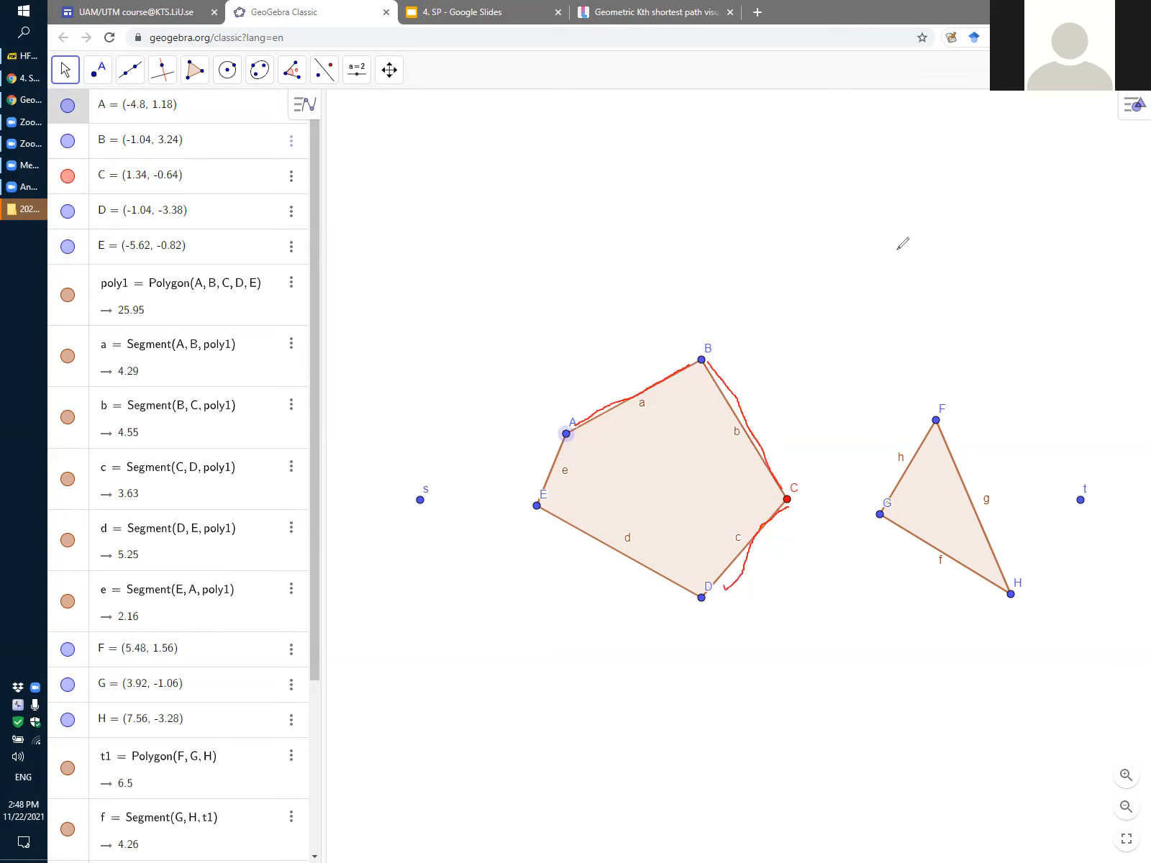
{"action": "left_click", "coordinate": [793, 120]}
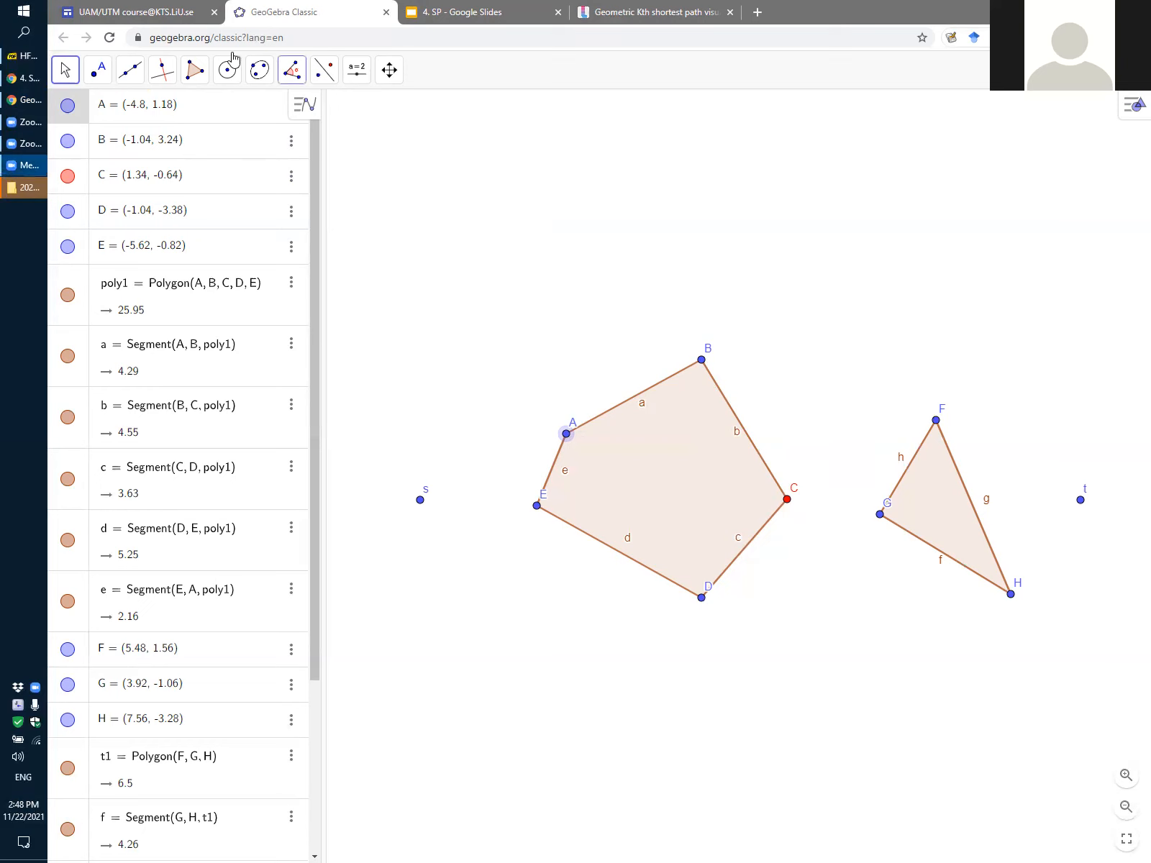
Activate the Segment tool for joining two points
{"action": "left_click", "coordinate": [98, 71]}
{"action": "left_click", "coordinate": [130, 70]}
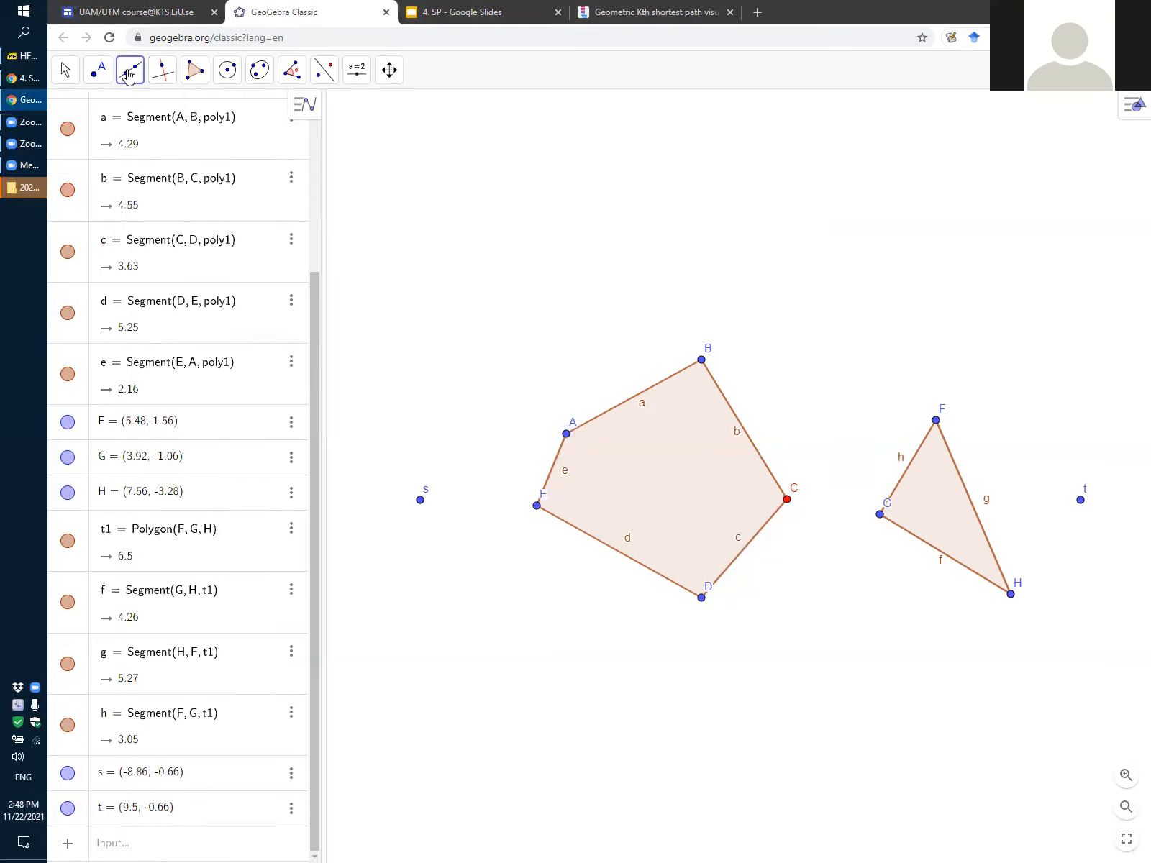
{"action": "left_click", "coordinate": [130, 70]}
{"action": "left_click", "coordinate": [151, 140]}
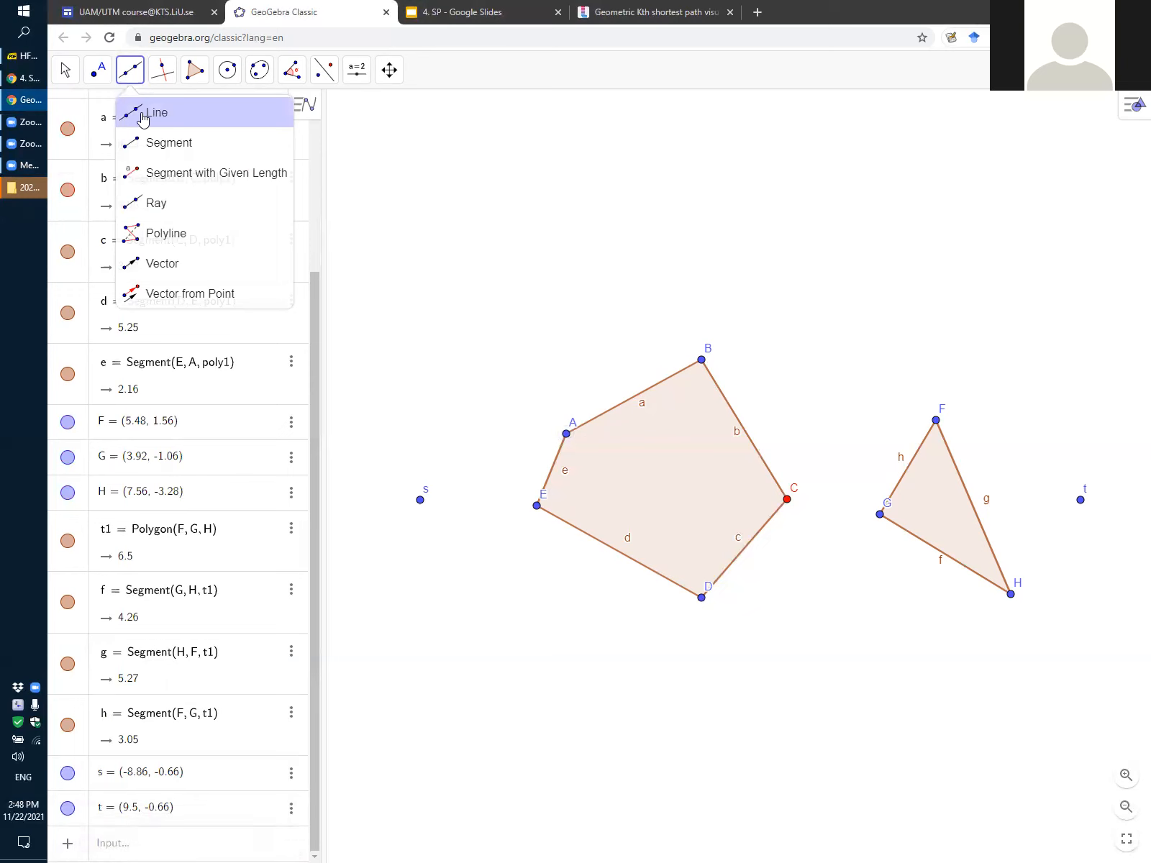
{"action": "left_click", "coordinate": [143, 115]}
{"action": "left_click", "coordinate": [130, 70]}
{"action": "left_click", "coordinate": [126, 144]}
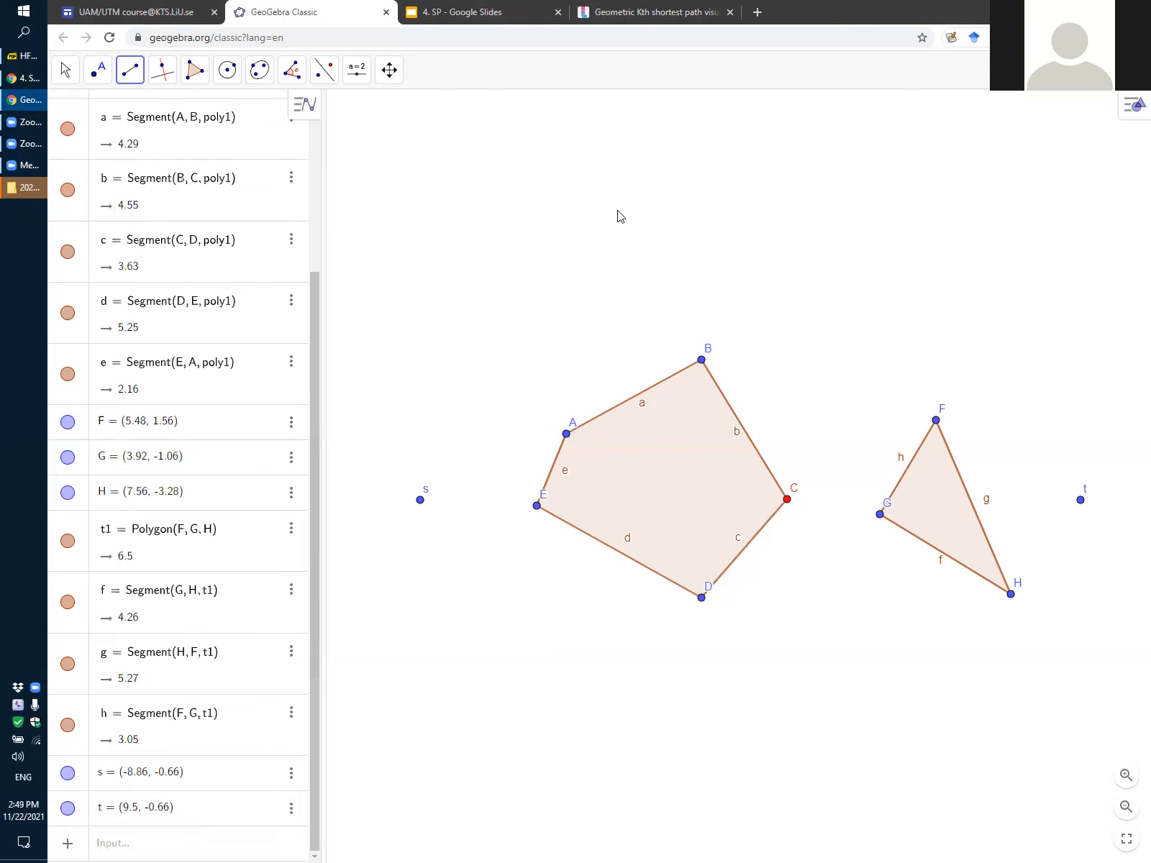
Draw a free trial segment about 8.6 units long above the pentagon and undo it
{"action": "left_click", "coordinate": [585, 224]}
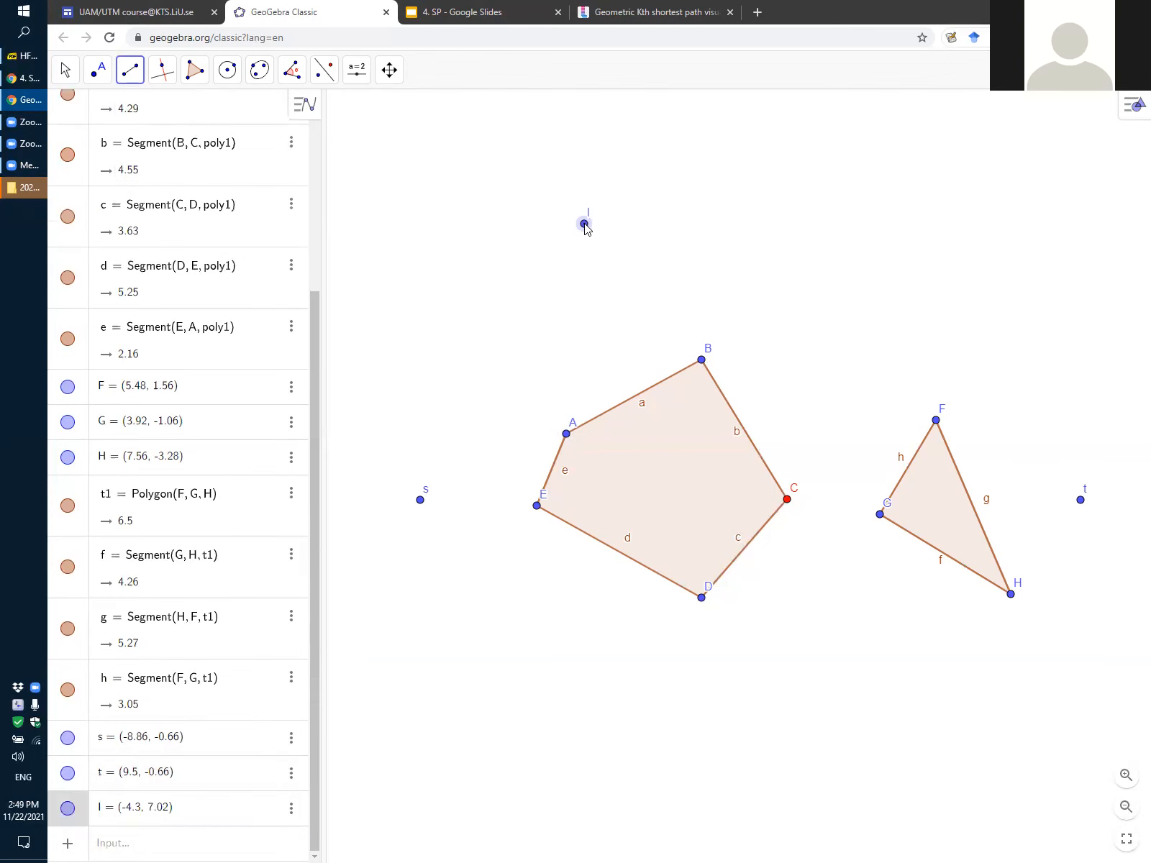
{"action": "left_click", "coordinate": [894, 208]}
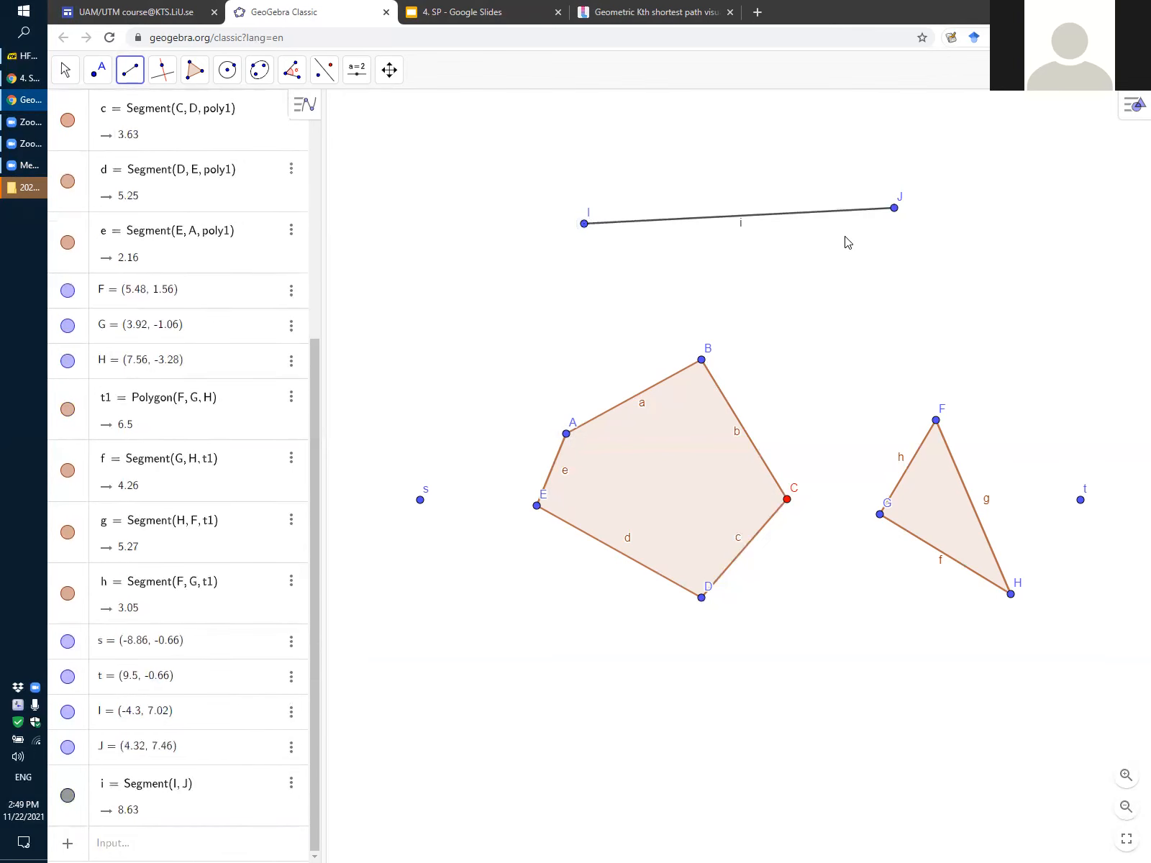
{"action": "key", "text": "ctrl+z"}
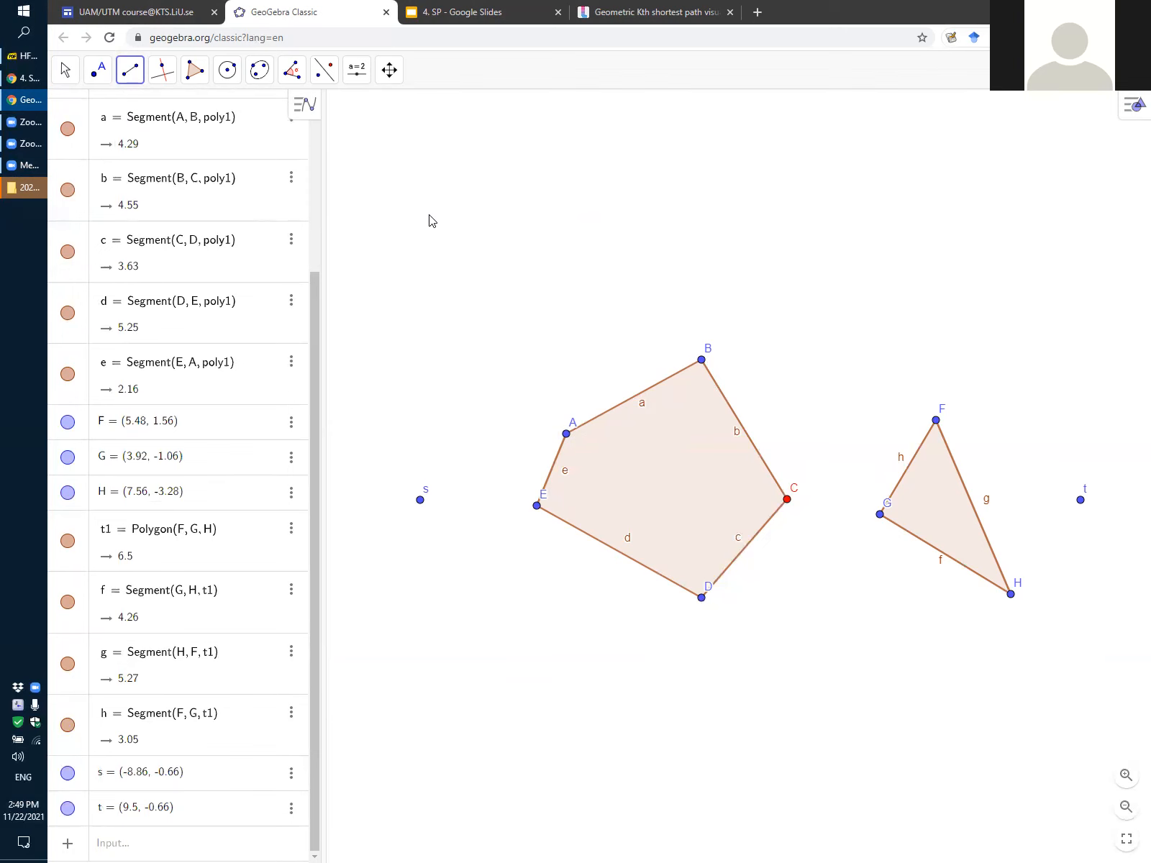
Join pentagon vertex B to triangle vertex F with a segment and shift both endpoints slightly, F to about (5.52, 1.74)
{"action": "left_click", "coordinate": [701, 360]}
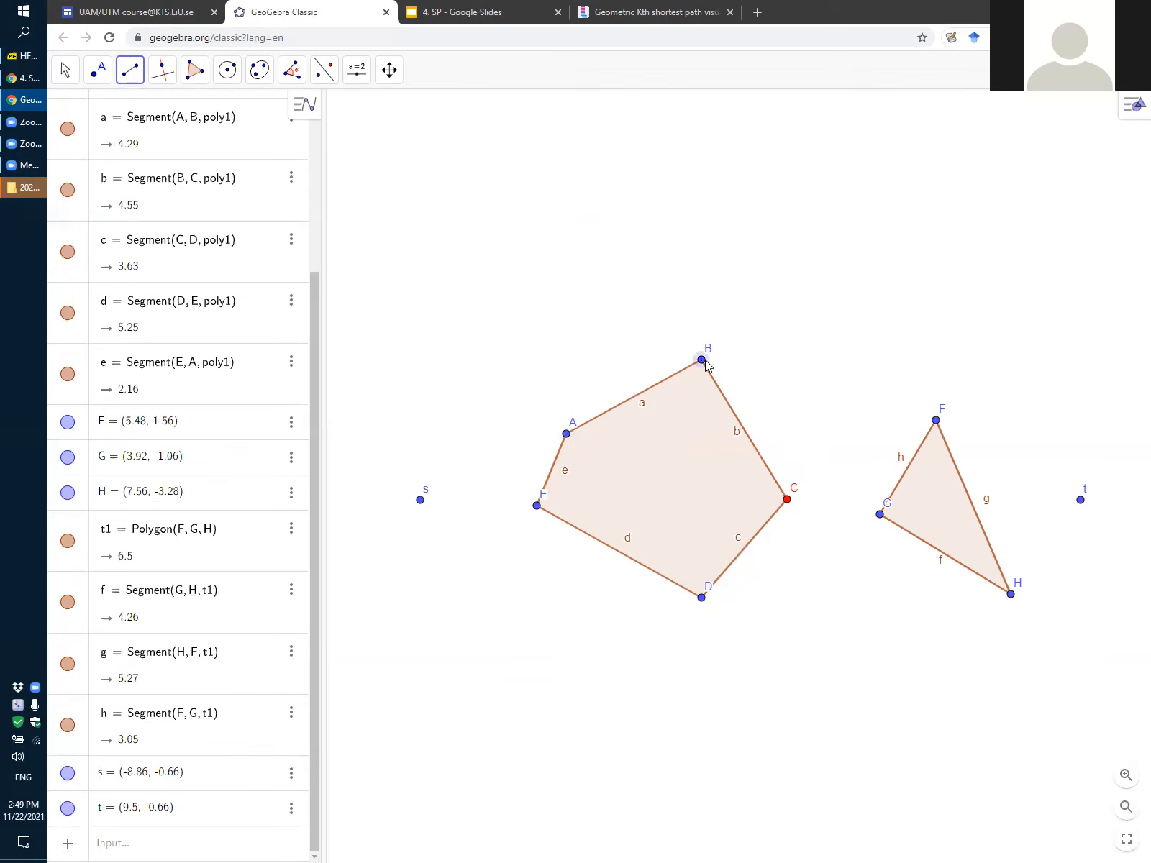
{"action": "left_click", "coordinate": [937, 424]}
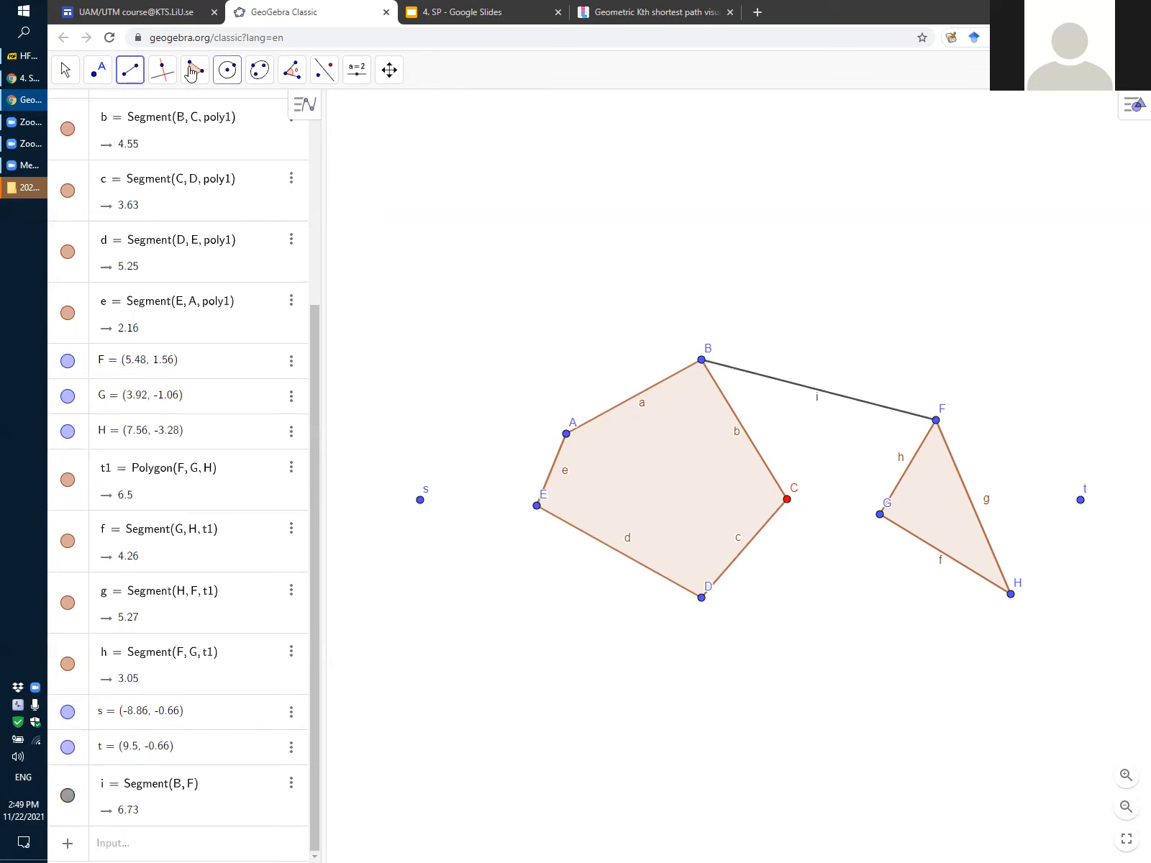
{"action": "left_click", "coordinate": [65, 70]}
{"action": "mouse_move", "coordinate": [702, 360]}
{"action": "left_mouse_down"}
{"action": "mouse_move", "coordinate": [692, 334]}
{"action": "mouse_move", "coordinate": [686, 401]}
{"action": "mouse_move", "coordinate": [685, 362]}
{"action": "left_mouse_up"}
{"action": "mouse_move", "coordinate": [936, 421]}
{"action": "left_mouse_down"}
{"action": "mouse_move", "coordinate": [897, 451]}
{"action": "mouse_move", "coordinate": [920, 429]}
{"action": "left_mouse_up"}
{"action": "left_click", "coordinate": [687, 363]}
{"action": "left_click_drag", "start_coordinate": [688, 371], "coordinate": [682, 383]}
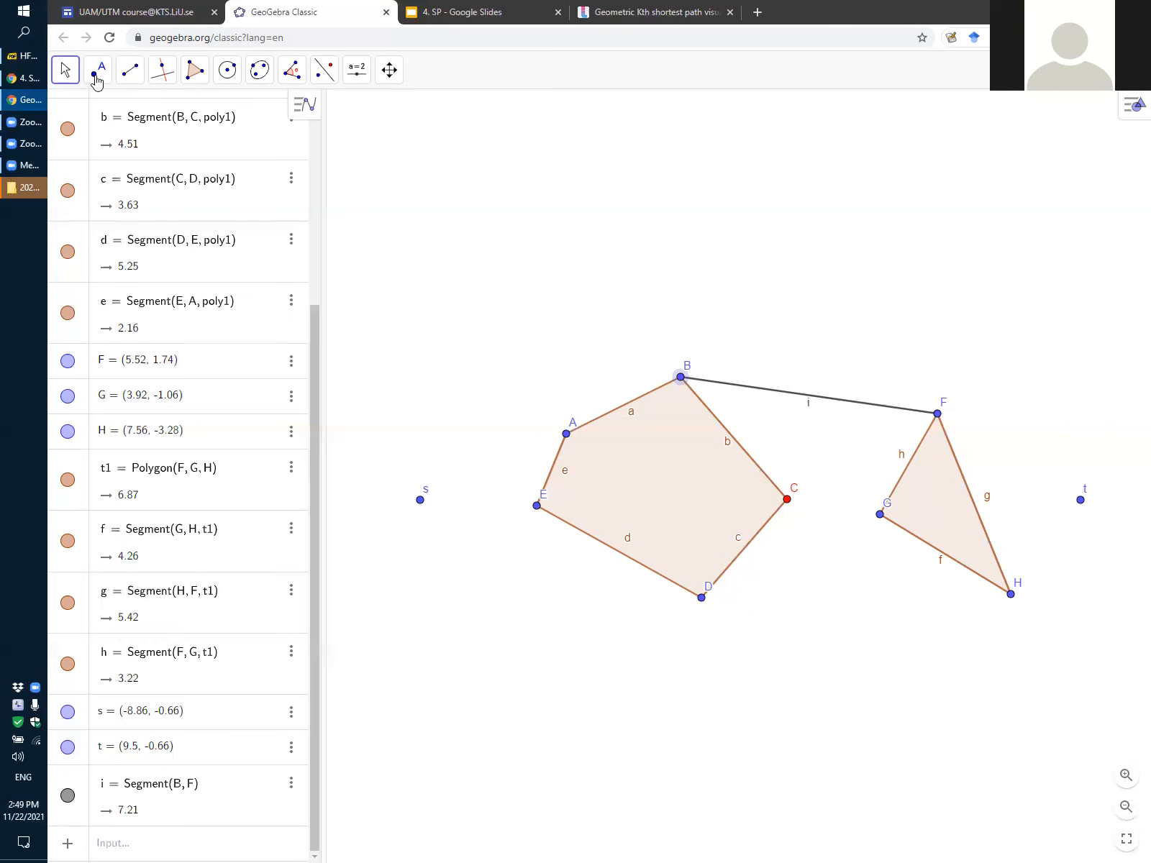
Join triangle vertex F to pentagon vertex C with a segment, undoing the stray short segment at F
{"action": "left_click", "coordinate": [130, 70]}
{"action": "mouse_move", "coordinate": [163, 70]}
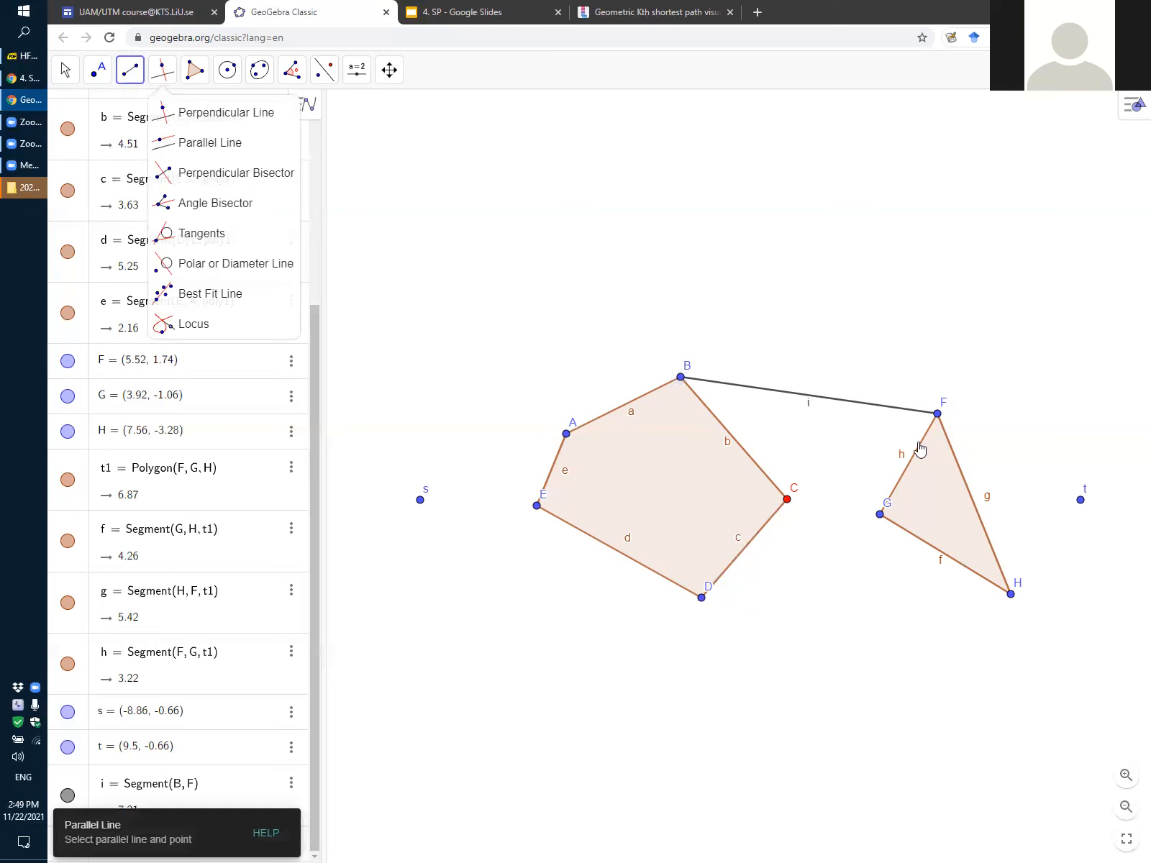
{"action": "left_click", "coordinate": [921, 415]}
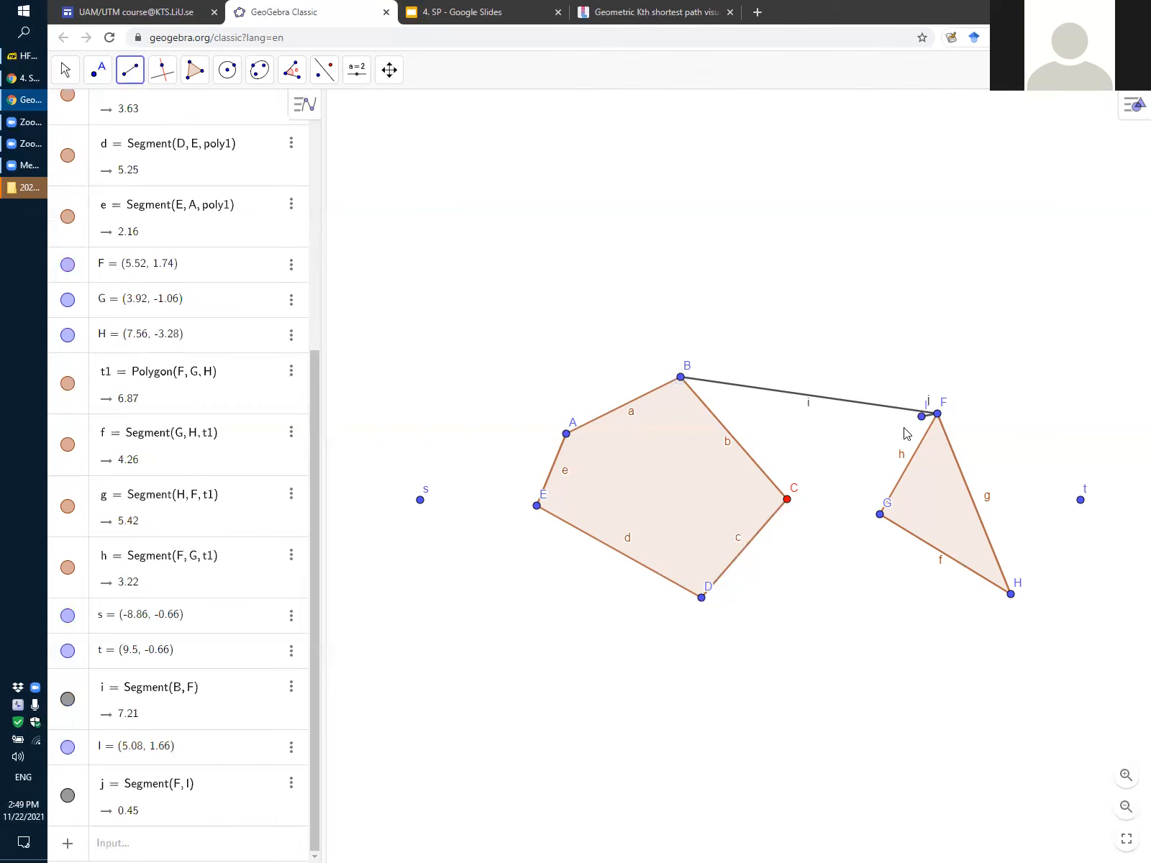
{"action": "key", "text": "ctrl+z"}
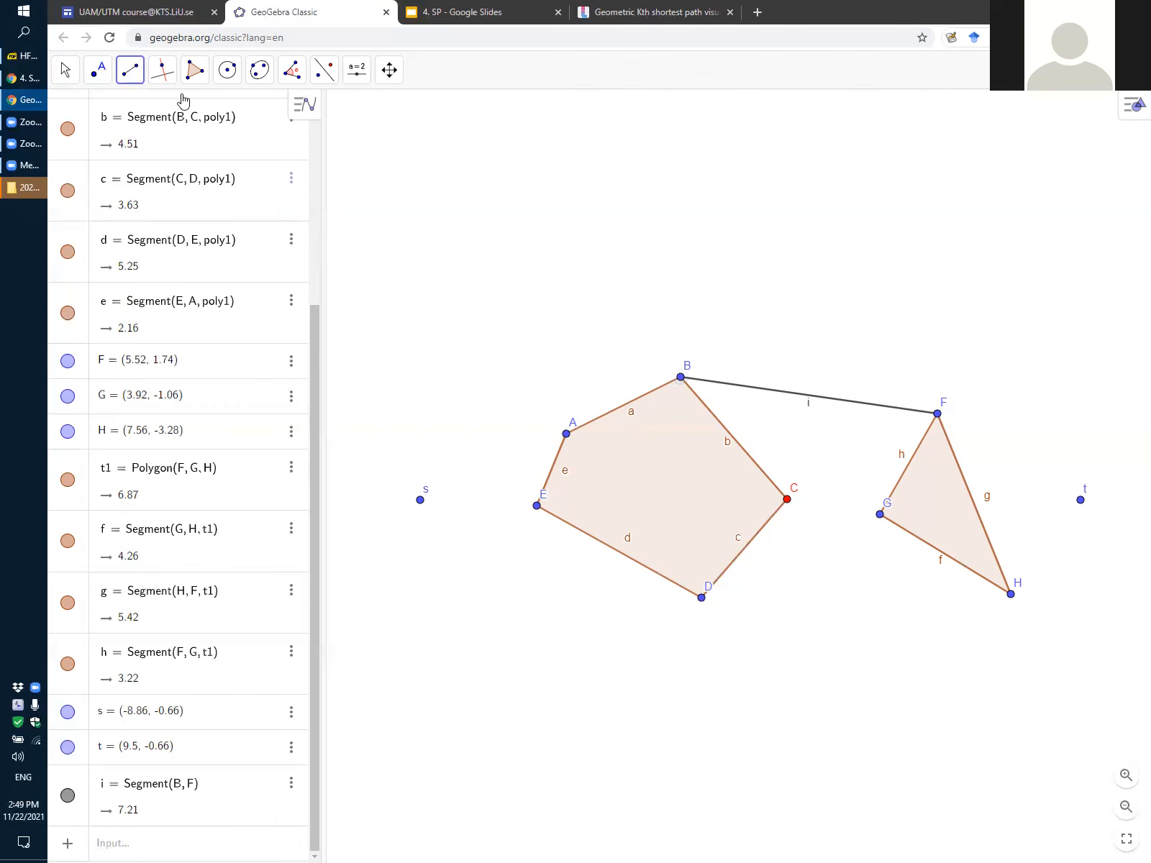
{"action": "left_click", "coordinate": [936, 416]}
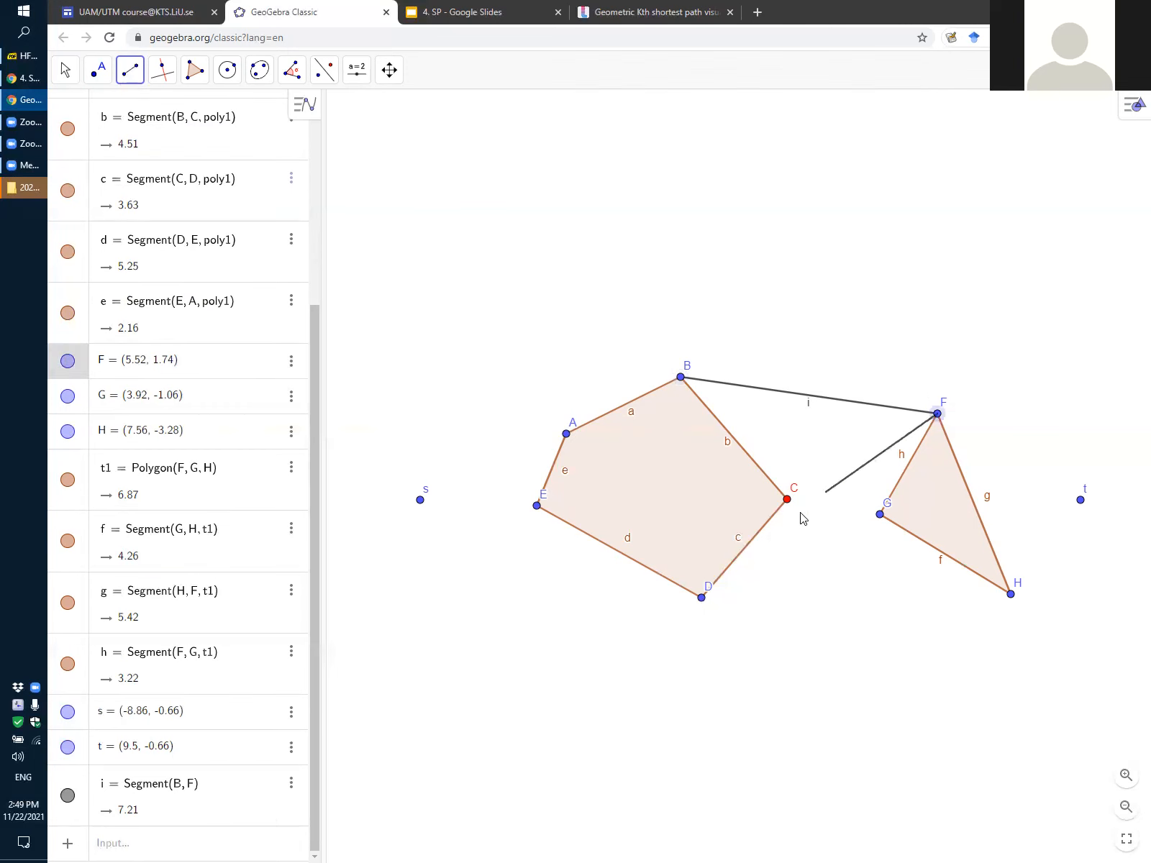
{"action": "left_click", "coordinate": [787, 499]}
Join pentagon vertices B and C each to triangle vertex G with segments, undoing the stray segment at G
{"action": "left_click", "coordinate": [680, 380]}
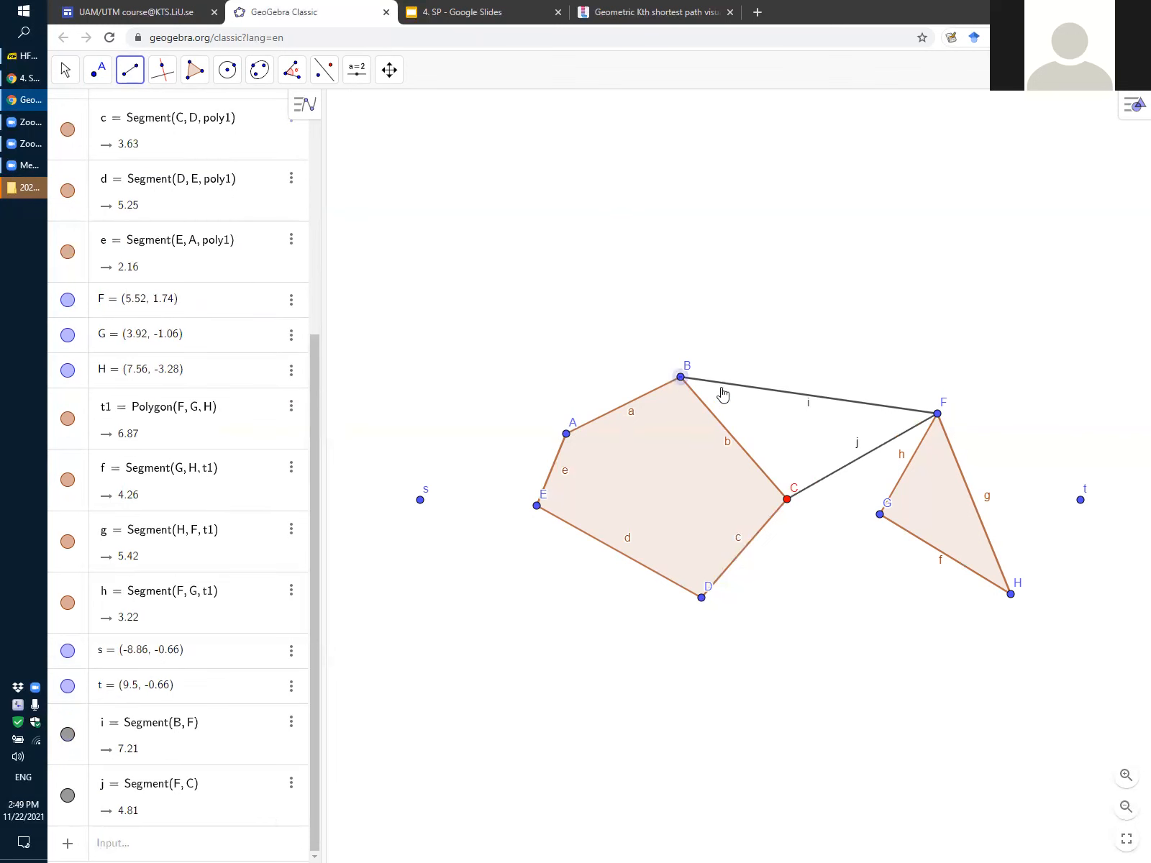
{"action": "left_click", "coordinate": [879, 515]}
{"action": "left_click_drag", "start_coordinate": [880, 516], "coordinate": [841, 512]}
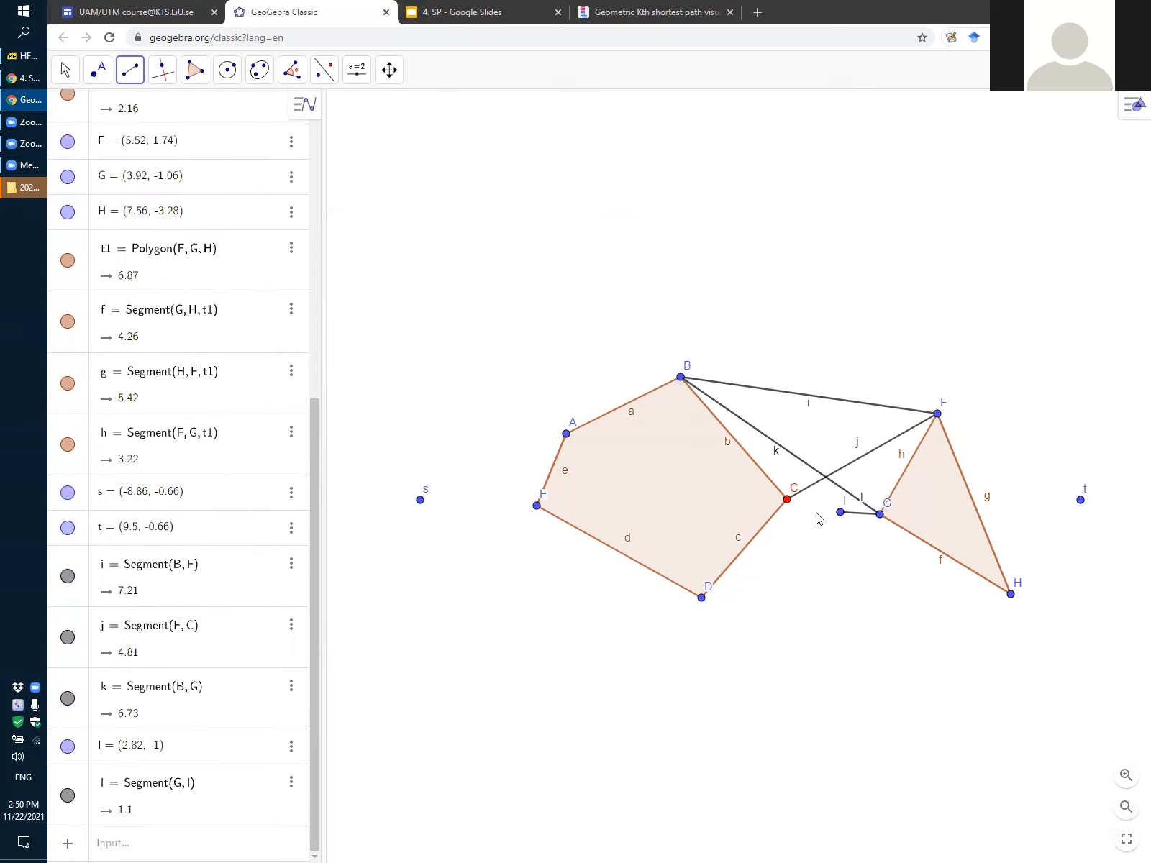
{"action": "key", "text": "ctrl+z"}
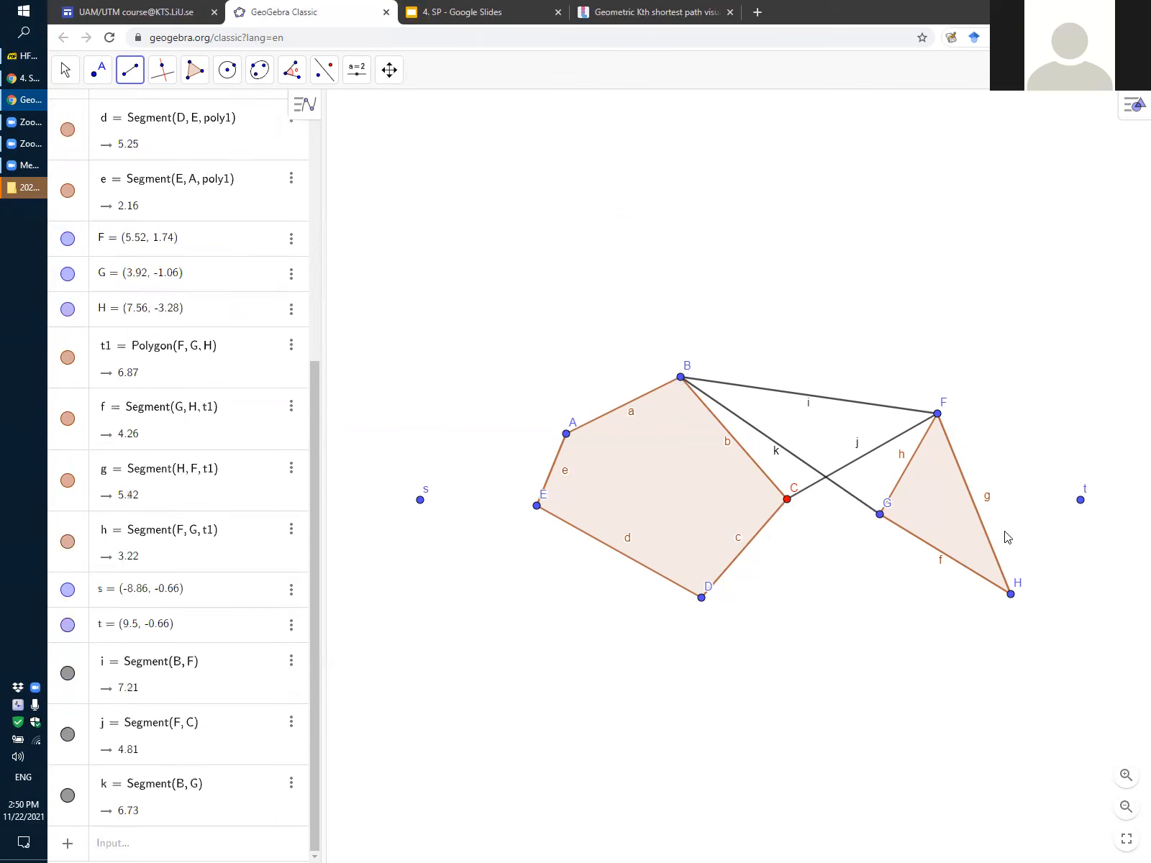
{"action": "left_click", "coordinate": [879, 515]}
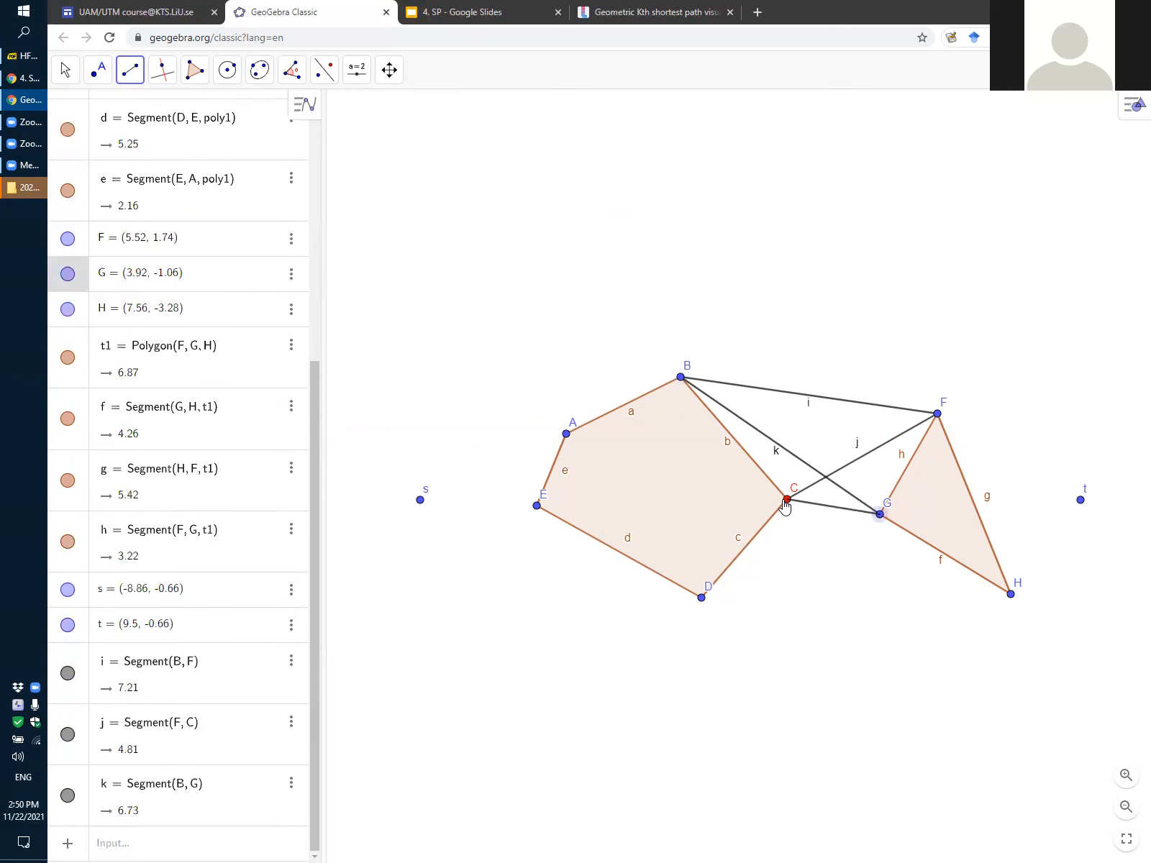
{"action": "left_click", "coordinate": [787, 499]}
Join pentagon vertex D to triangle vertices H and G with two segments
{"action": "left_click", "coordinate": [703, 599]}
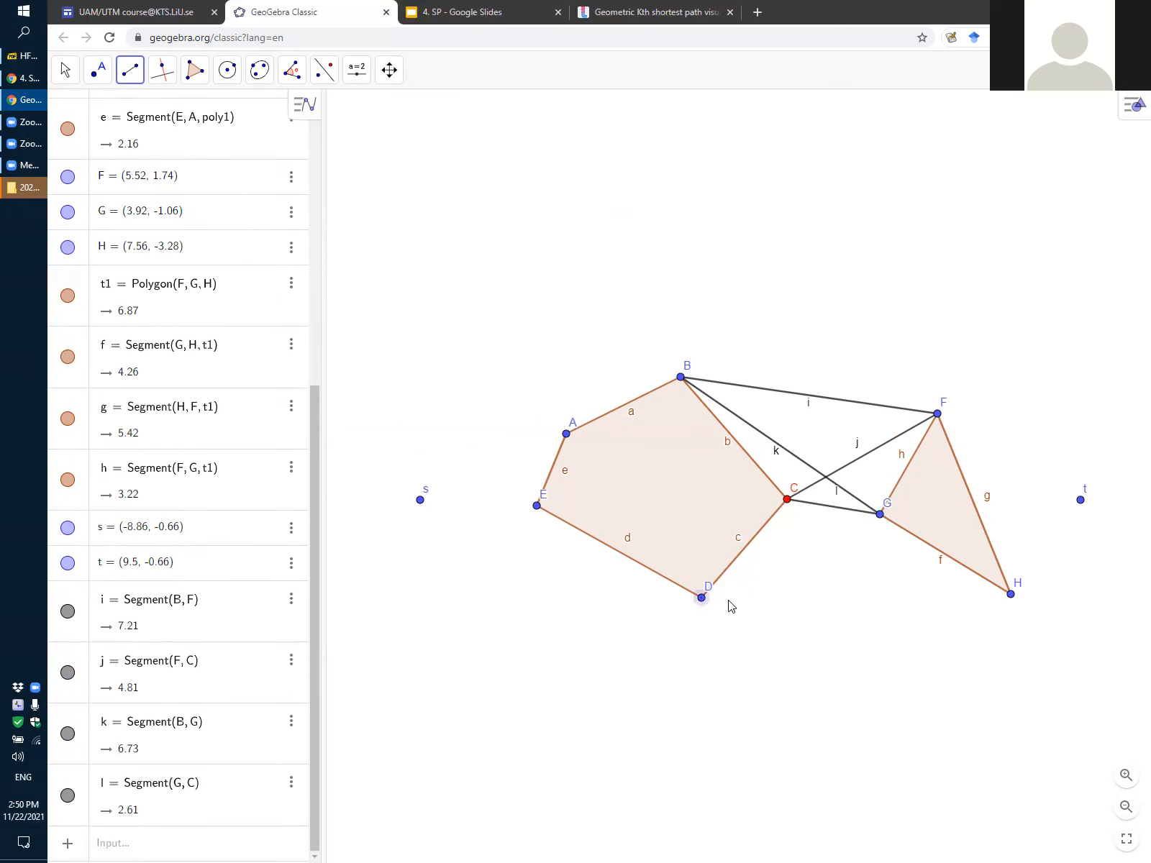
{"action": "left_click", "coordinate": [1010, 594]}
{"action": "left_click", "coordinate": [702, 598]}
{"action": "left_click", "coordinate": [886, 518]}
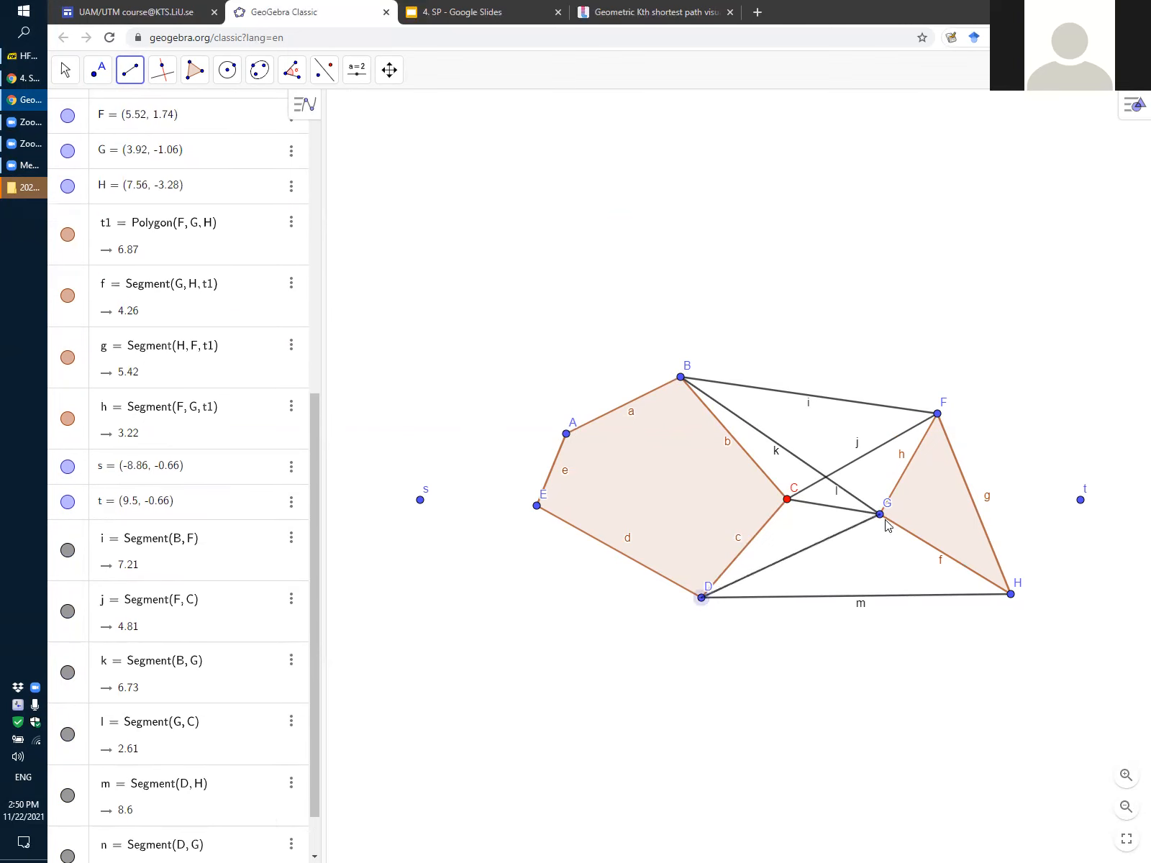
{"action": "left_click", "coordinate": [701, 597]}
{"action": "left_click", "coordinate": [719, 590]}
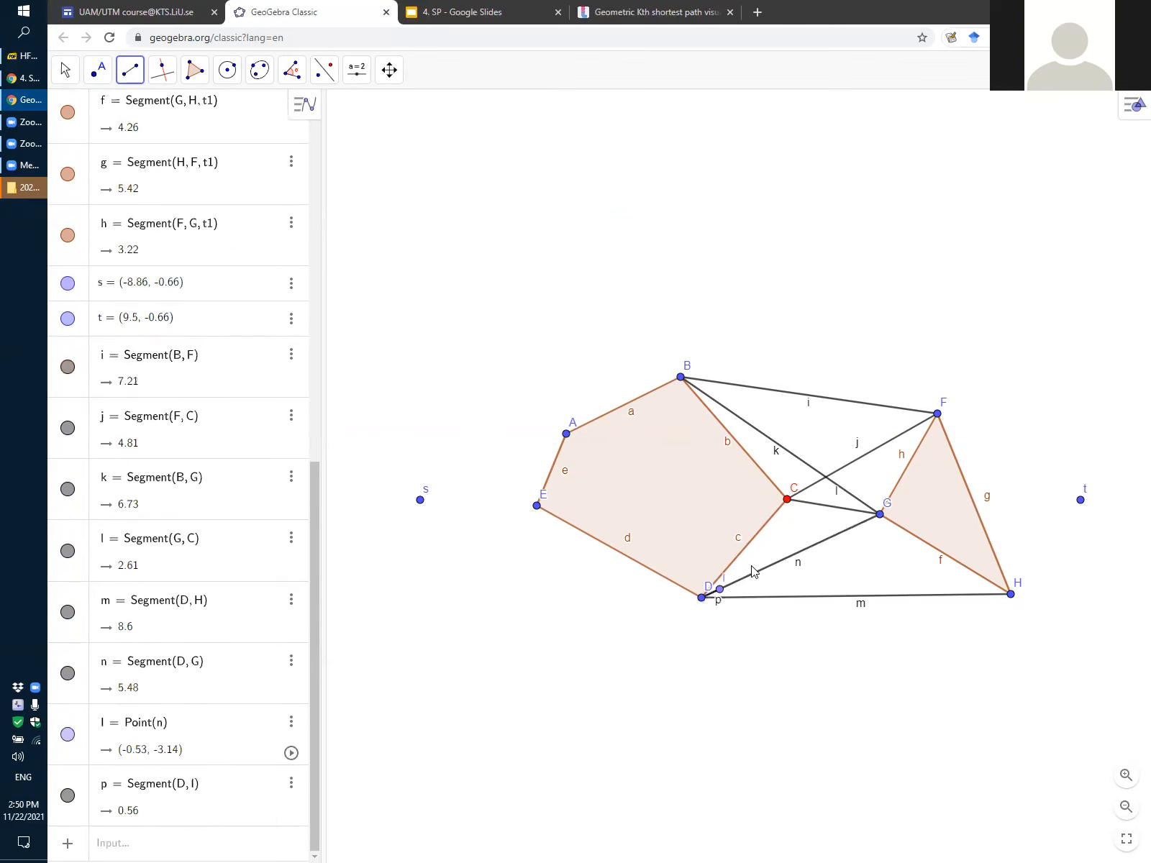
{"action": "key", "text": "ctrl+z"}
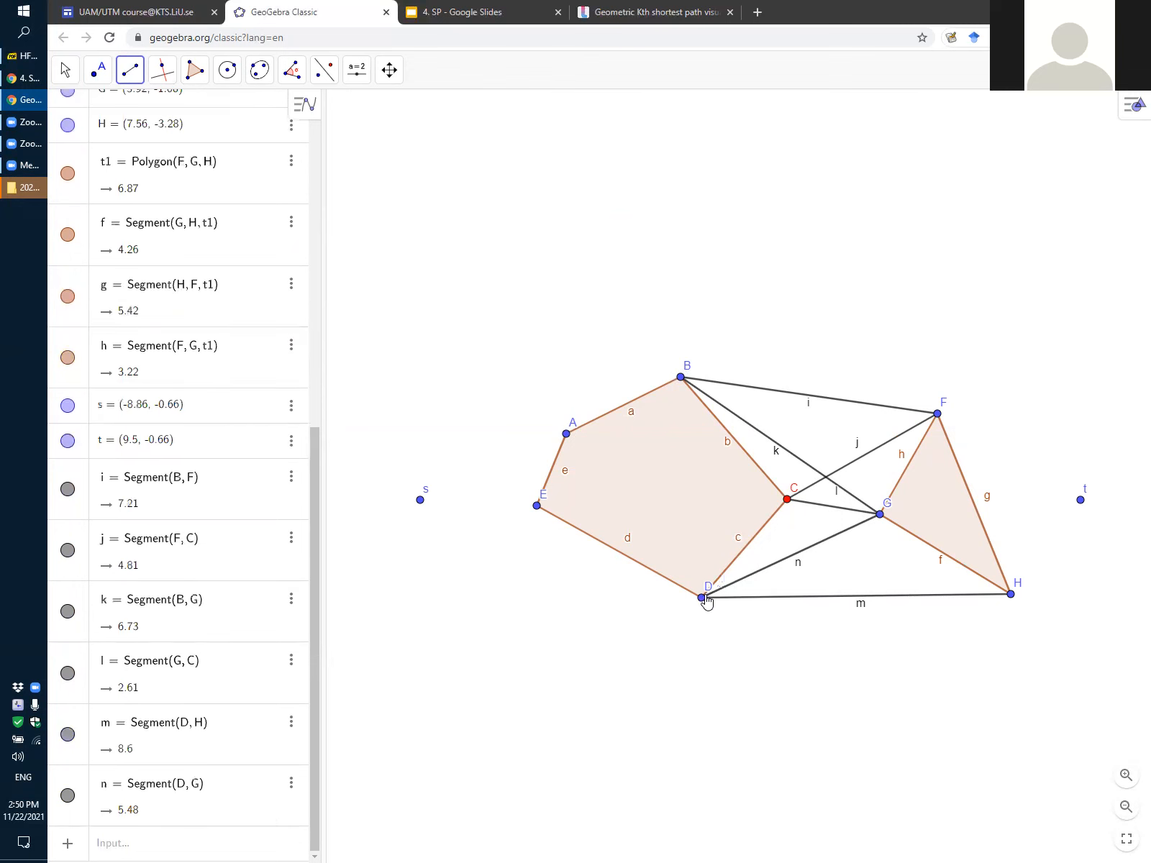
Join pentagon vertex D to triangle vertex F with a segment, and preview the line from B to H without placing it
{"action": "left_click", "coordinate": [718, 585]}
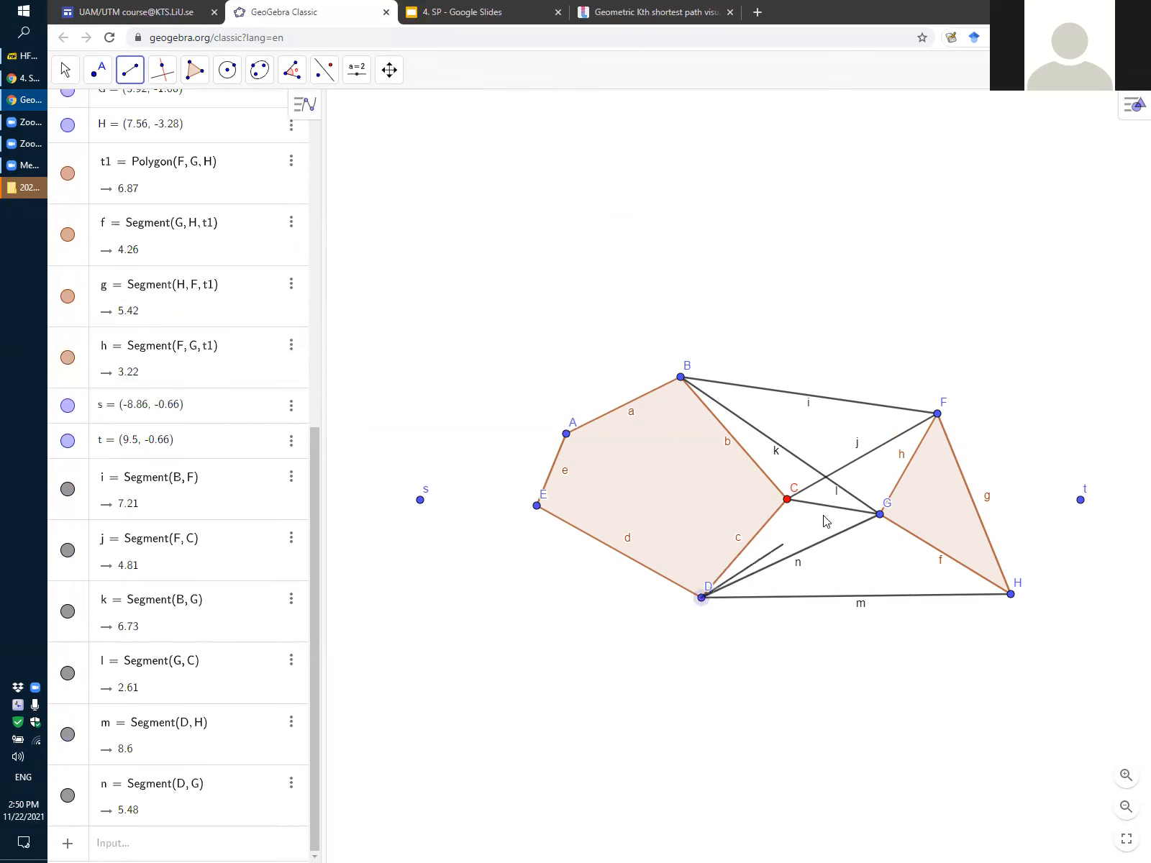
{"action": "left_click", "coordinate": [938, 418]}
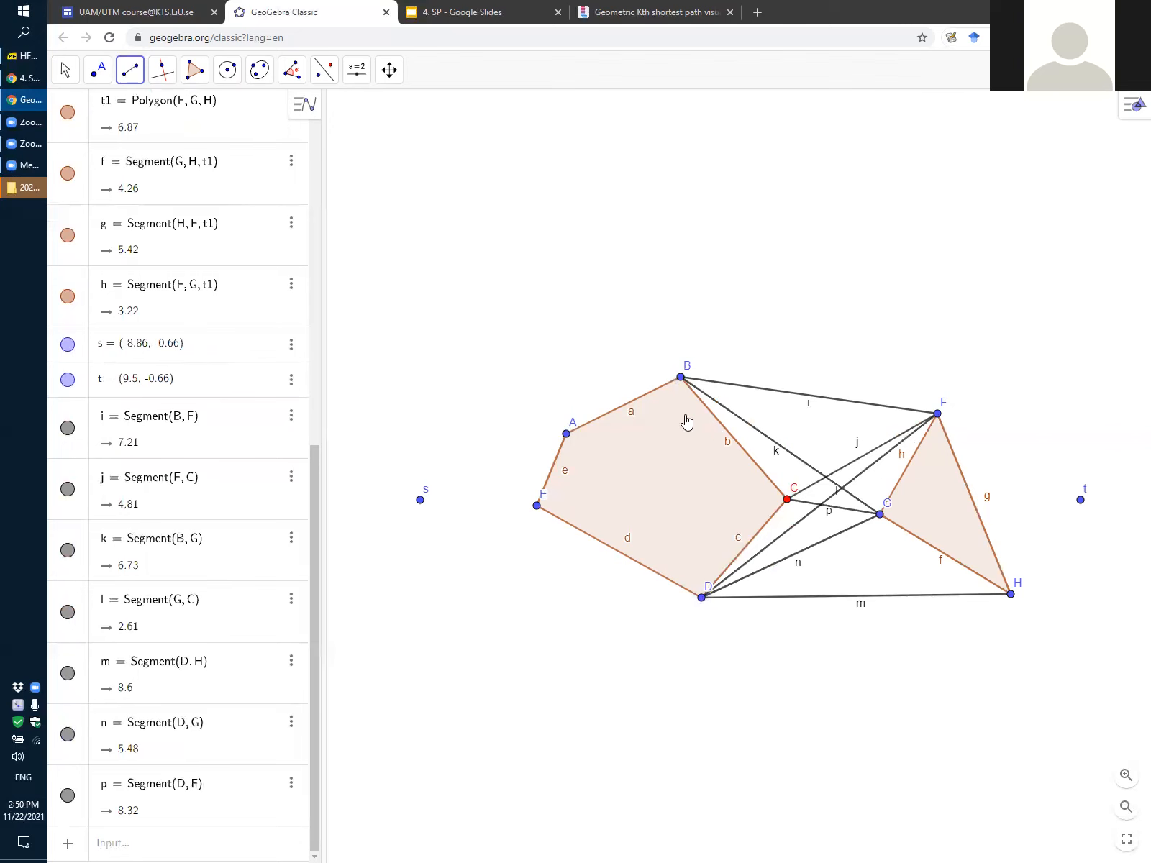
{"action": "left_click", "coordinate": [682, 378]}
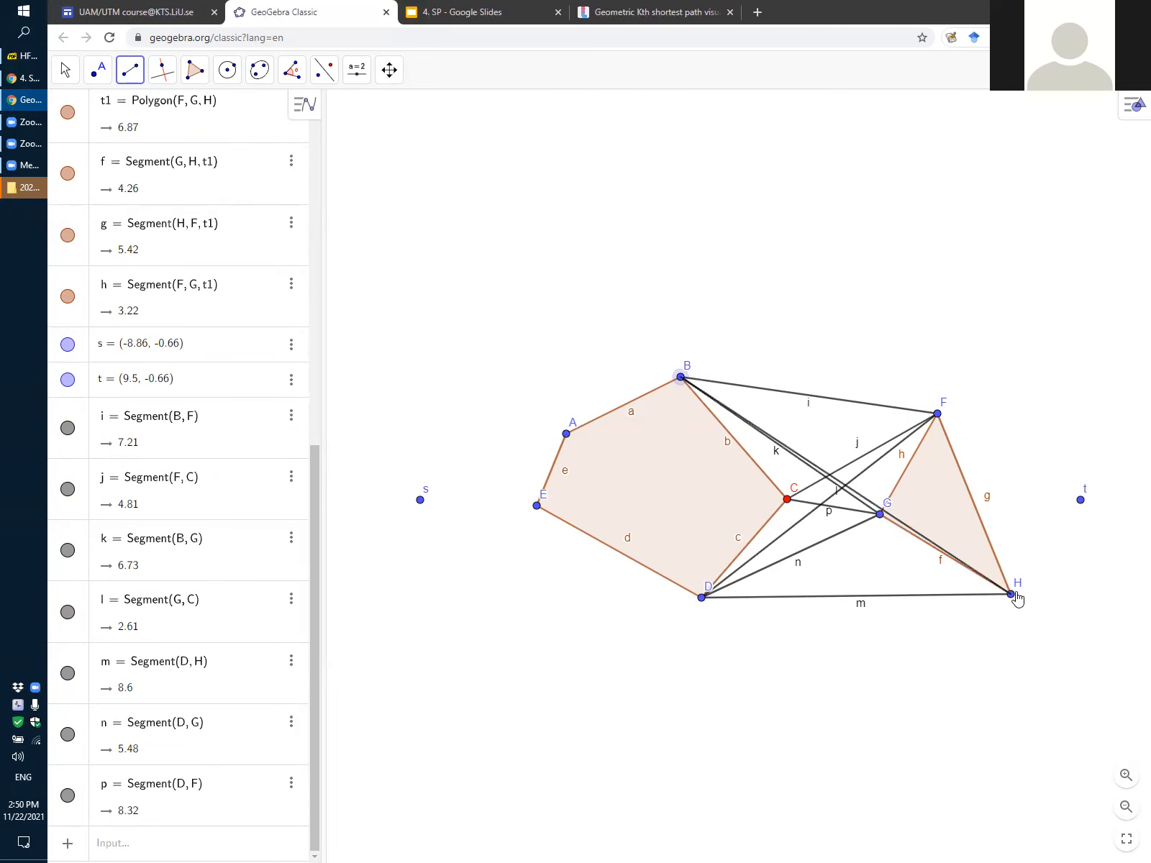
{"action": "key", "text": "Escape"}
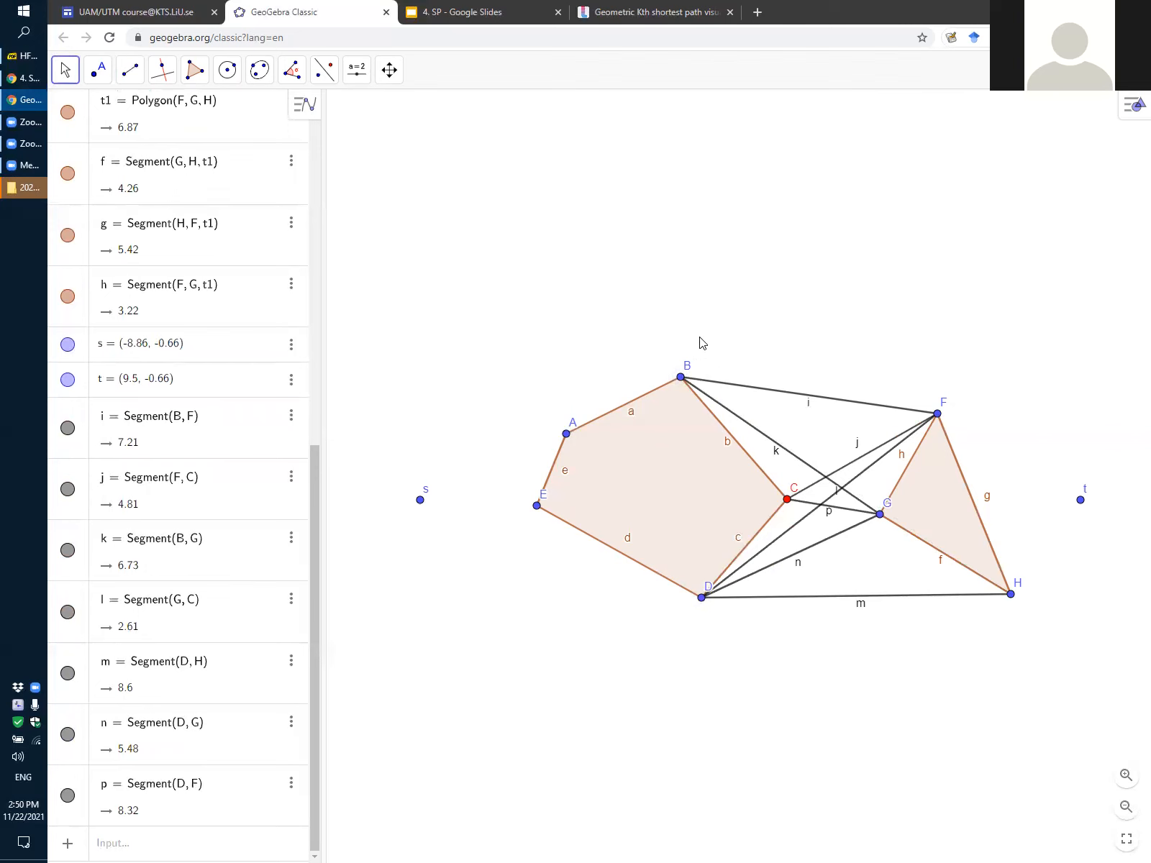
Join start point s to pentagon vertices A and E with two segments
{"action": "left_click", "coordinate": [131, 72]}
{"action": "left_click", "coordinate": [166, 233]}
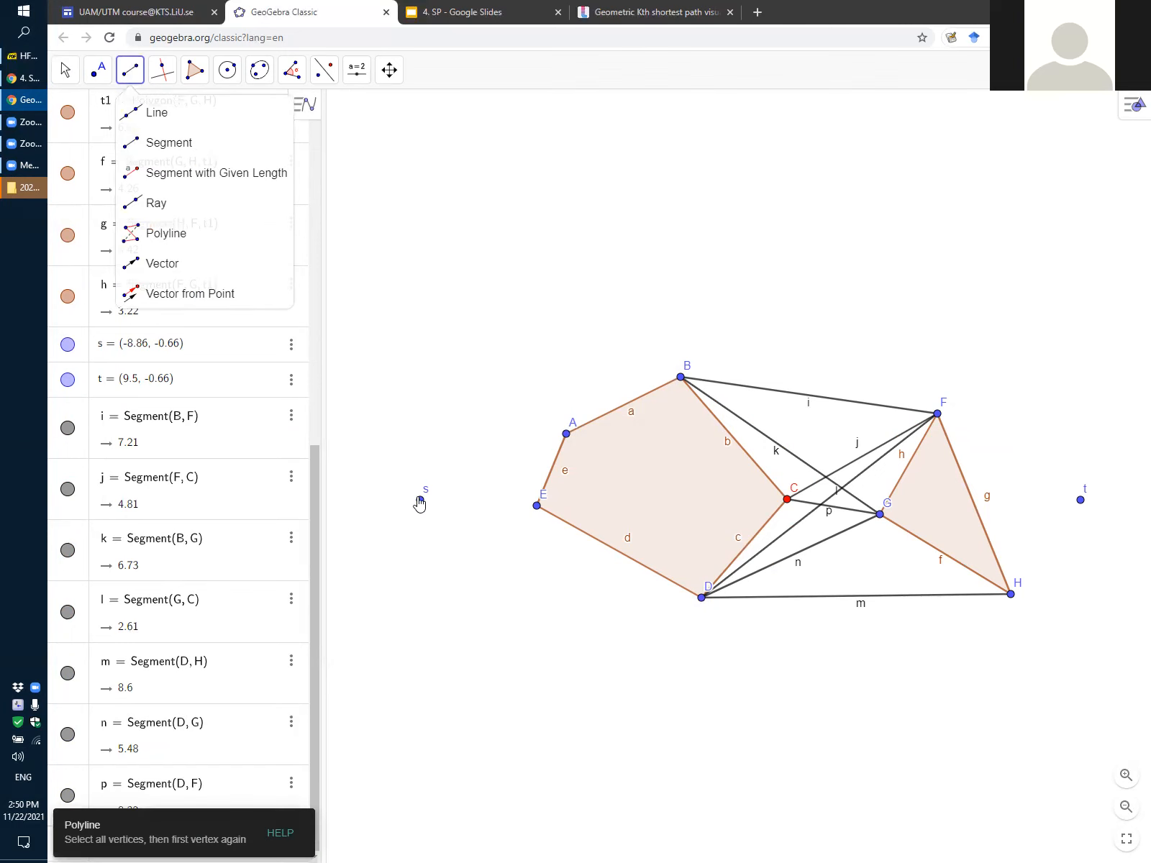
{"action": "left_click", "coordinate": [421, 500]}
{"action": "left_click", "coordinate": [564, 436]}
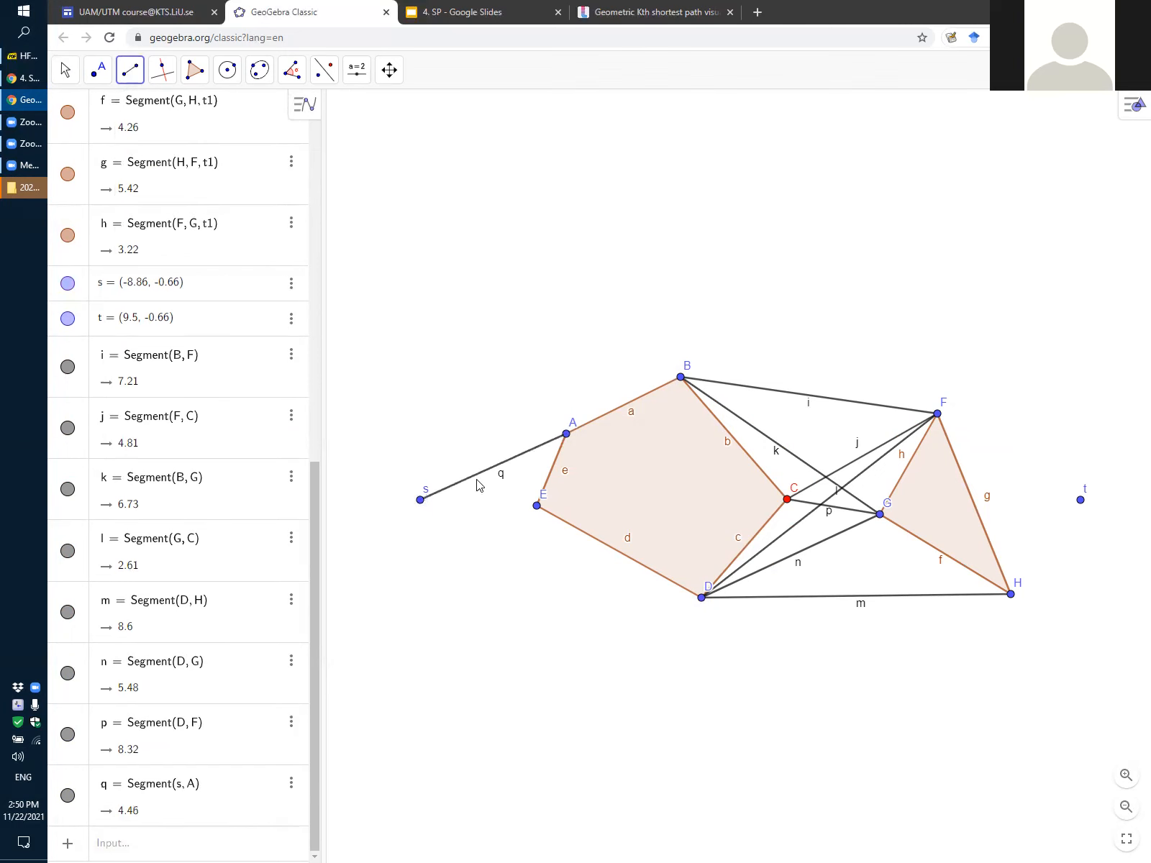
{"action": "left_click", "coordinate": [421, 500]}
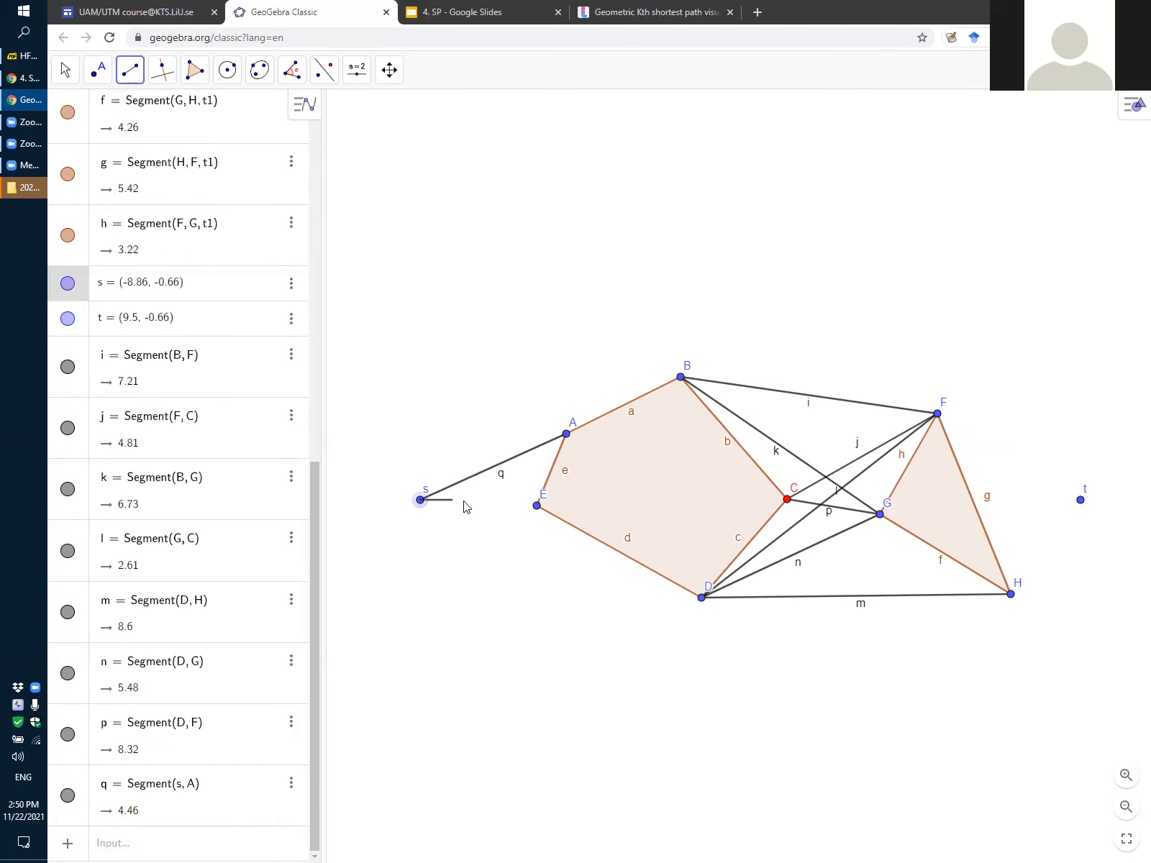
{"action": "left_click", "coordinate": [536, 506]}
Join start point s to pentagon vertices D and B with two segments
{"action": "left_click", "coordinate": [421, 503]}
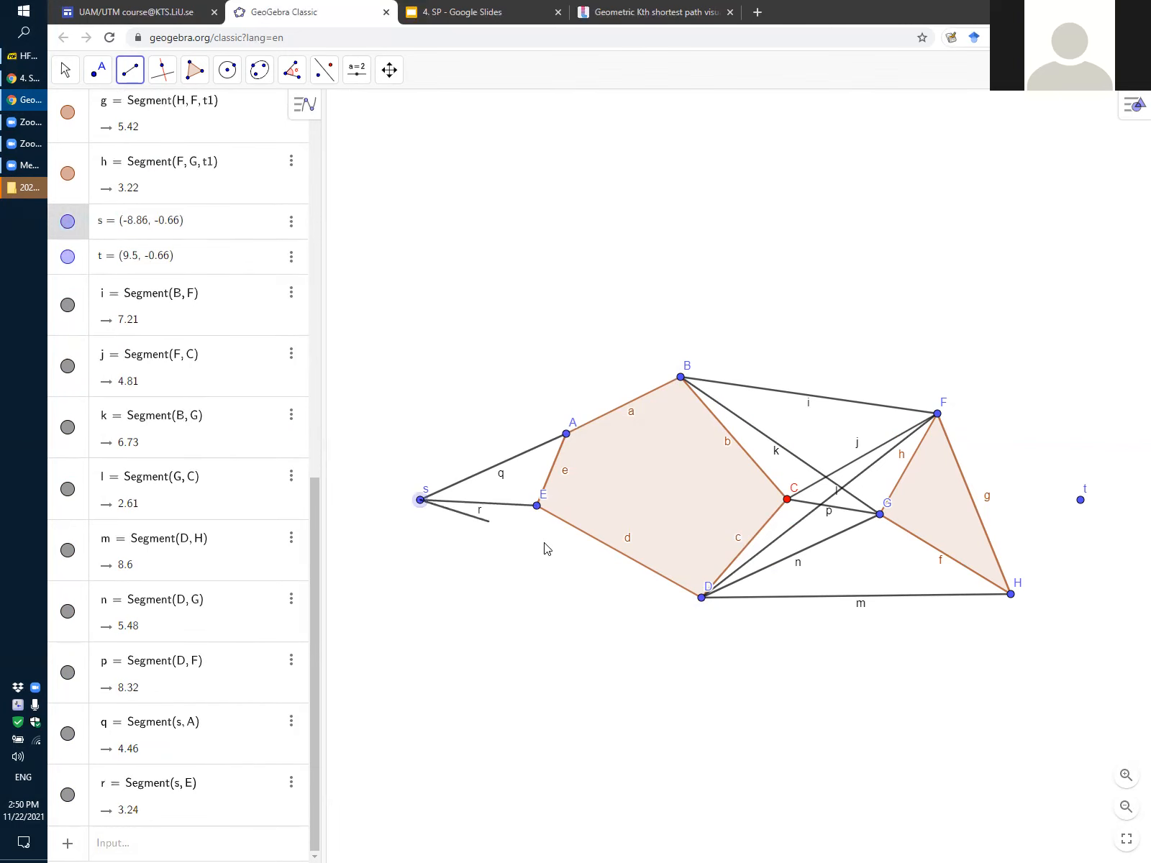
{"action": "left_click", "coordinate": [701, 598]}
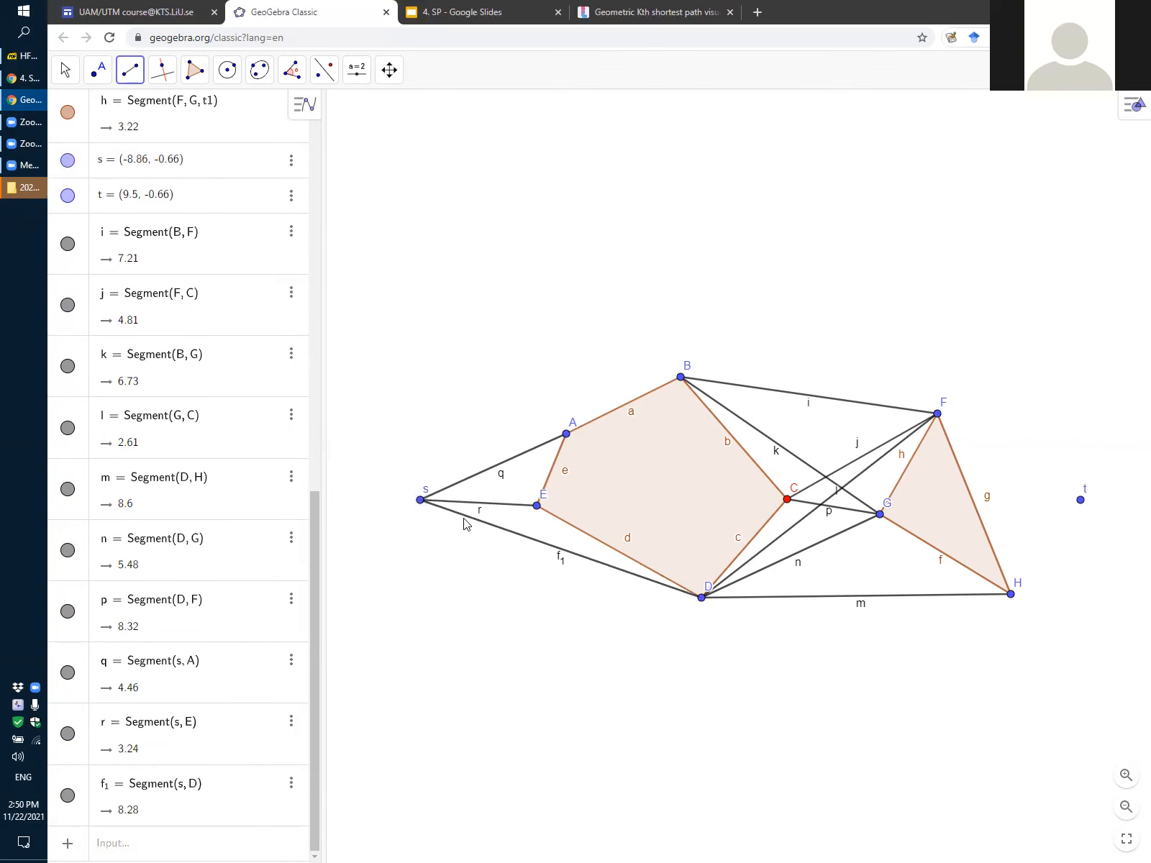
{"action": "left_click", "coordinate": [419, 500]}
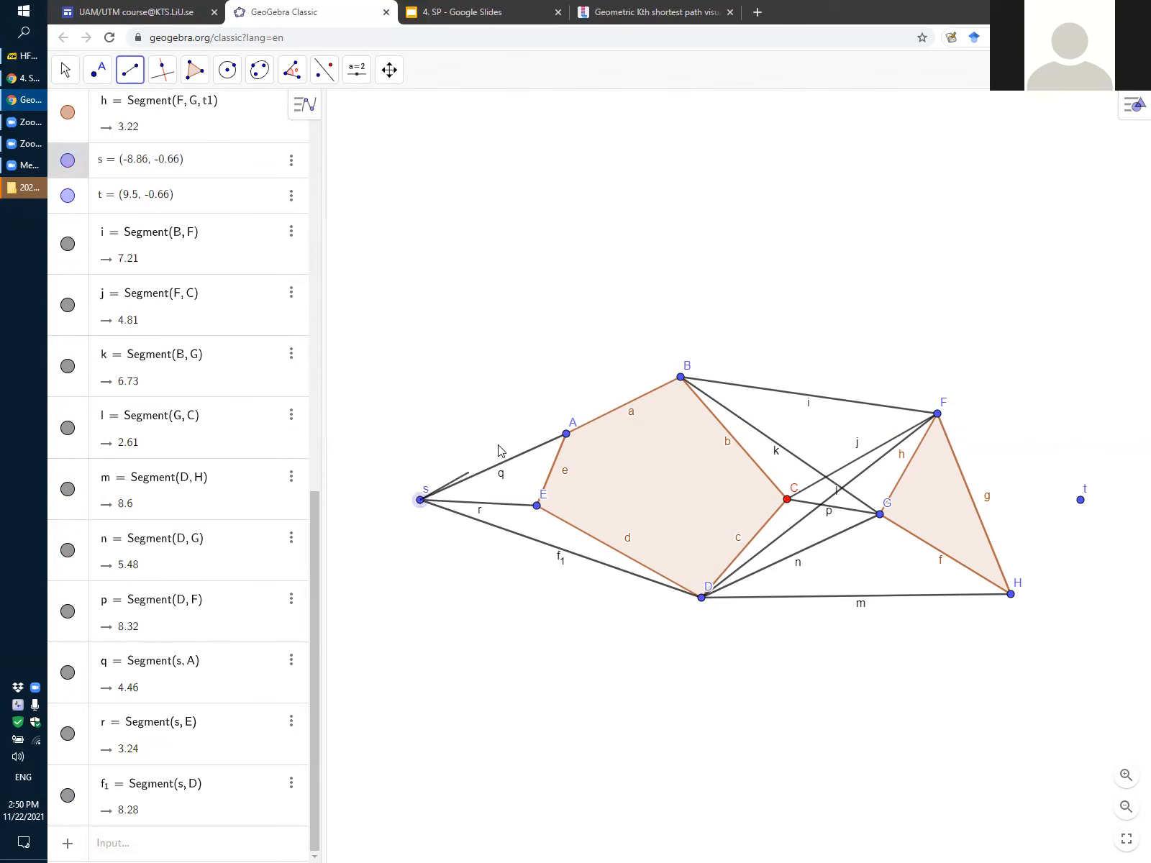
{"action": "left_click", "coordinate": [682, 376]}
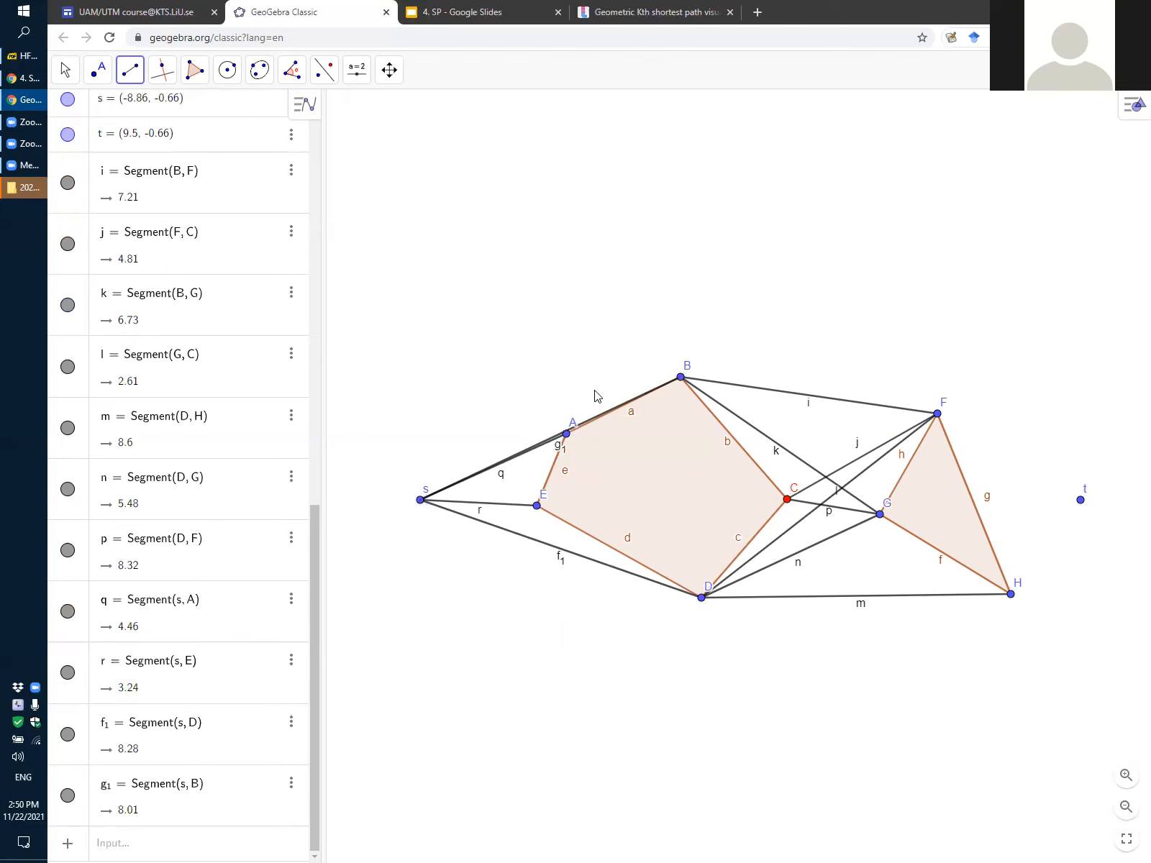
{"action": "scroll", "coordinate": [568, 440], "scroll_direction": "up", "scroll_amount": 2}
{"action": "scroll", "coordinate": [569, 444], "scroll_direction": "up", "scroll_amount": 8}
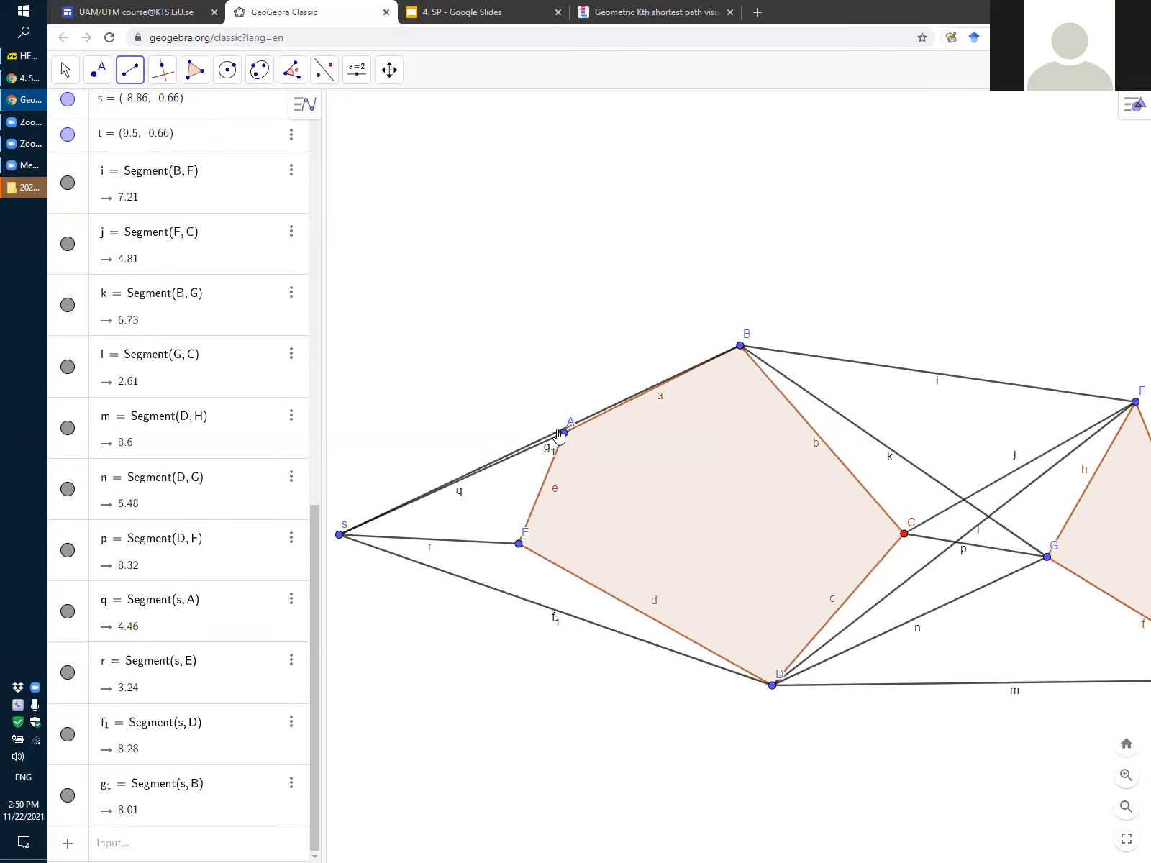
{"action": "scroll", "coordinate": [546, 444], "scroll_direction": "up", "scroll_amount": 5}
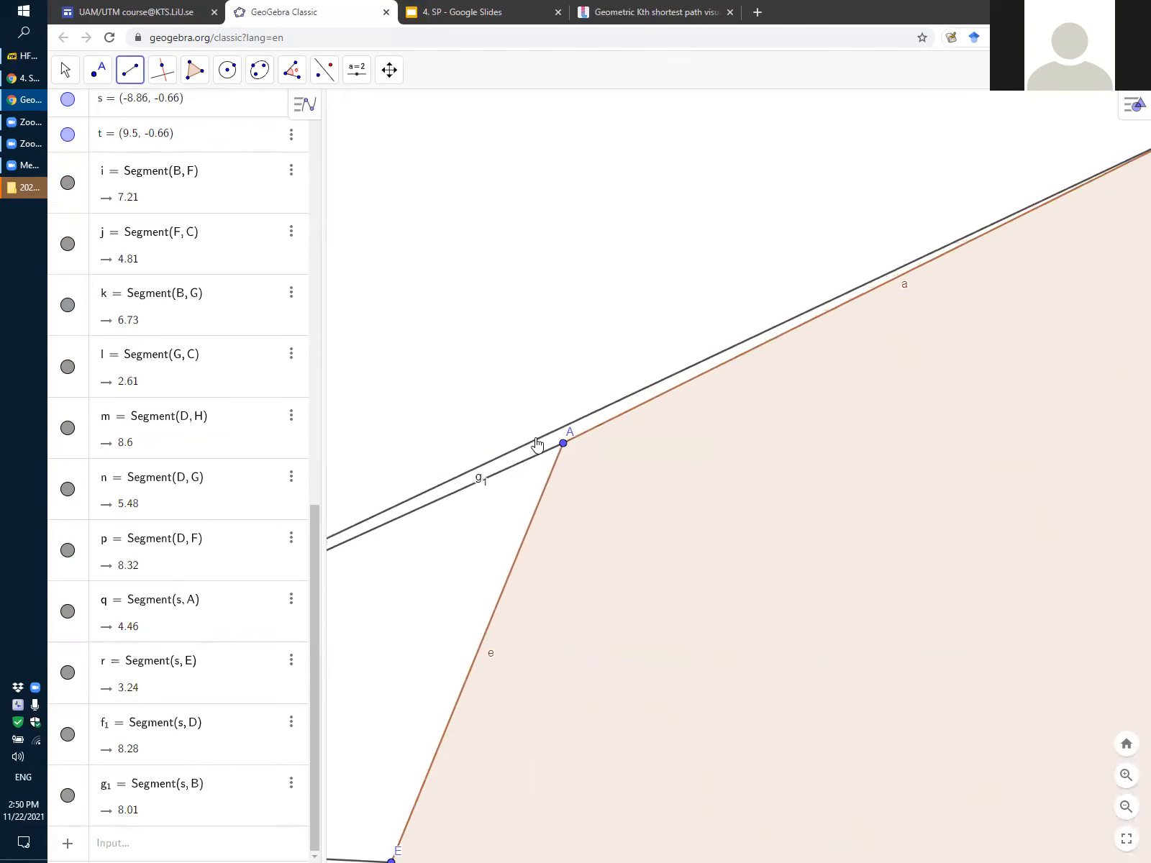
{"action": "scroll", "coordinate": [556, 428], "scroll_direction": "down", "scroll_amount": 6}
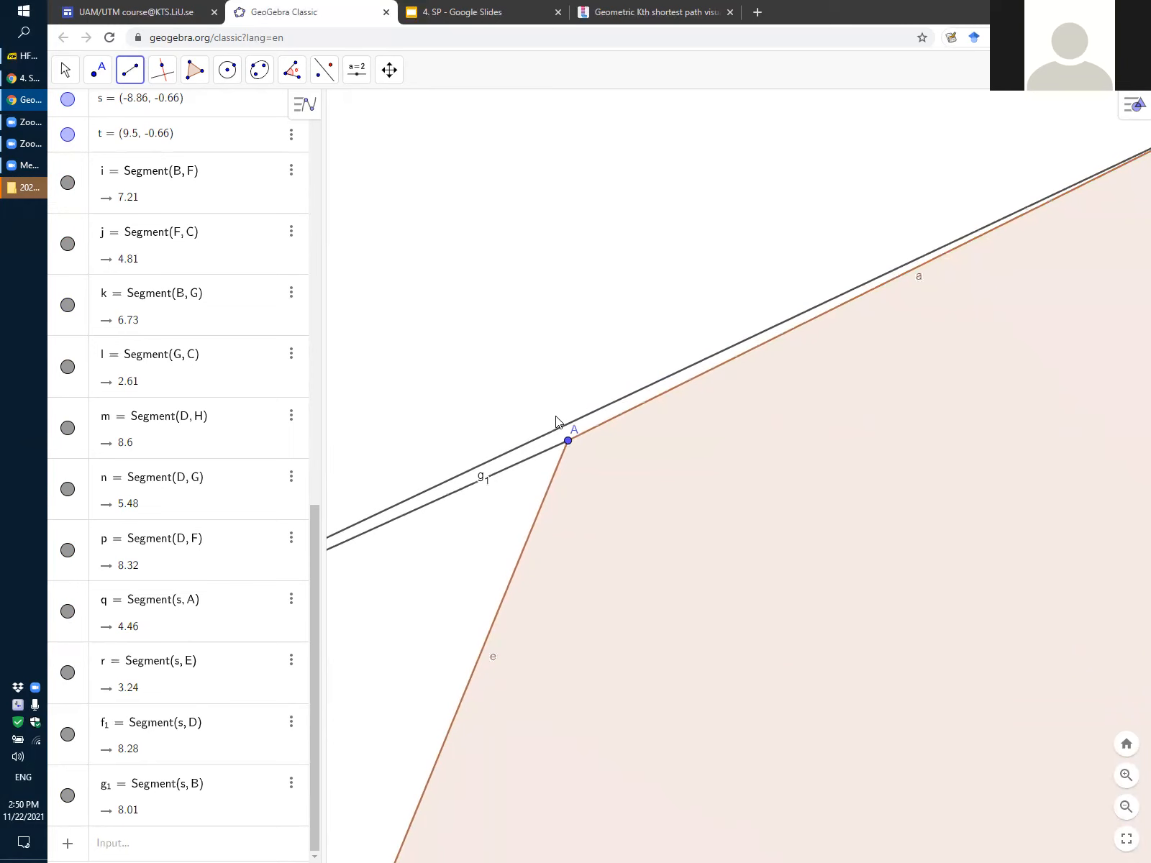
{"action": "scroll", "coordinate": [557, 425], "scroll_direction": "down", "scroll_amount": 4}
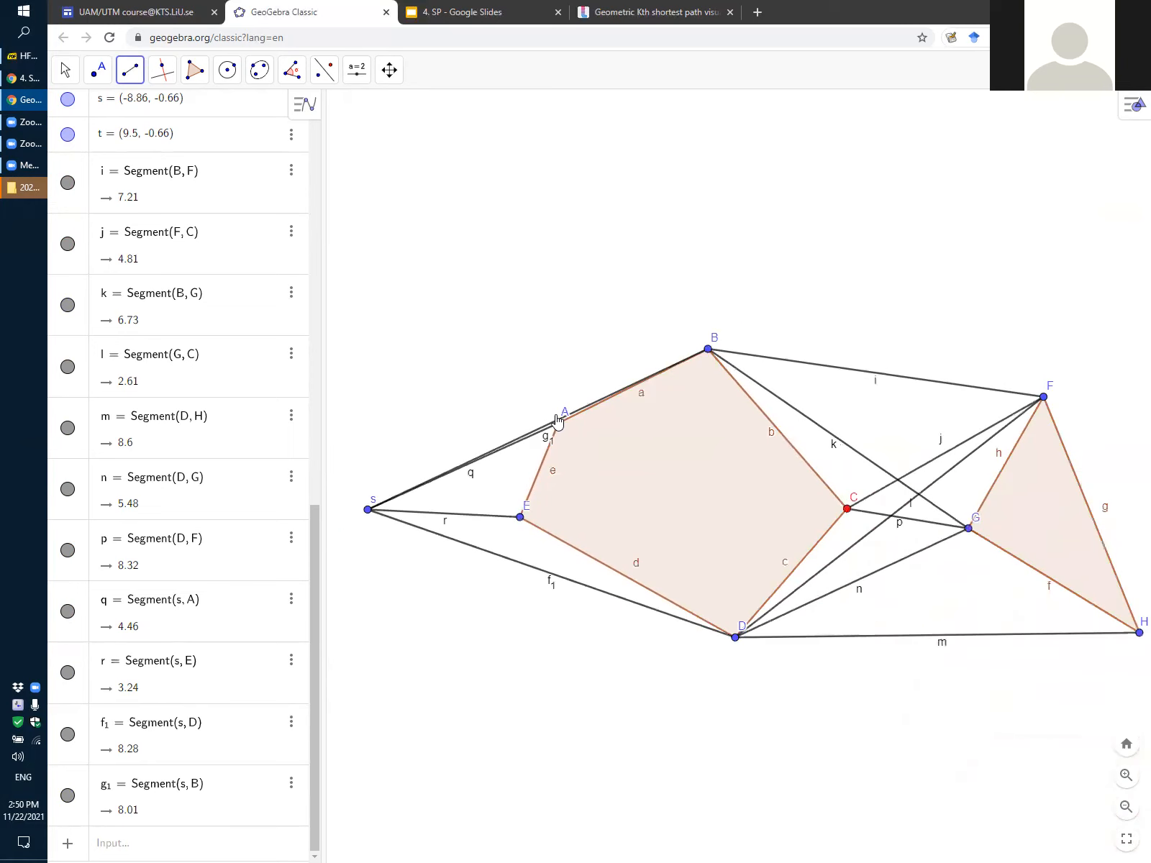
{"action": "left_click", "coordinate": [690, 261]}
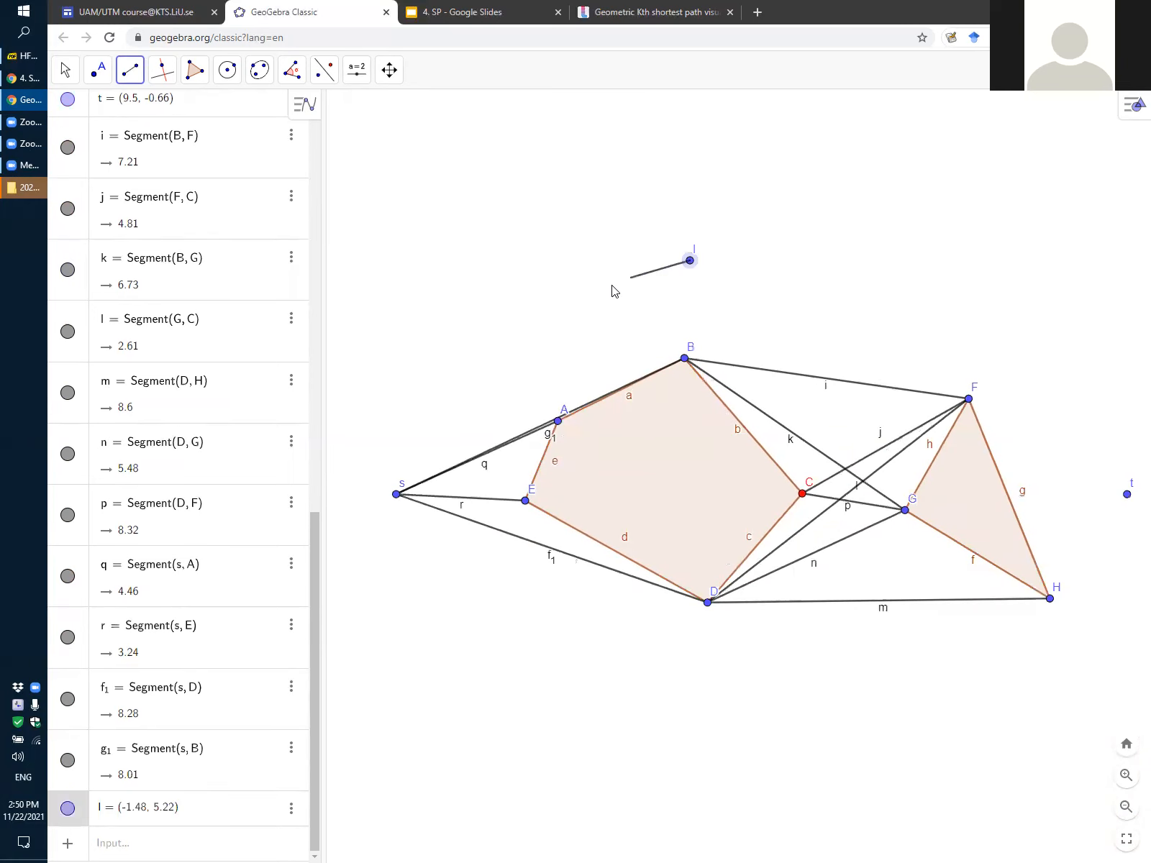
{"action": "left_click", "coordinate": [612, 286]}
{"action": "key", "text": "Escape"}
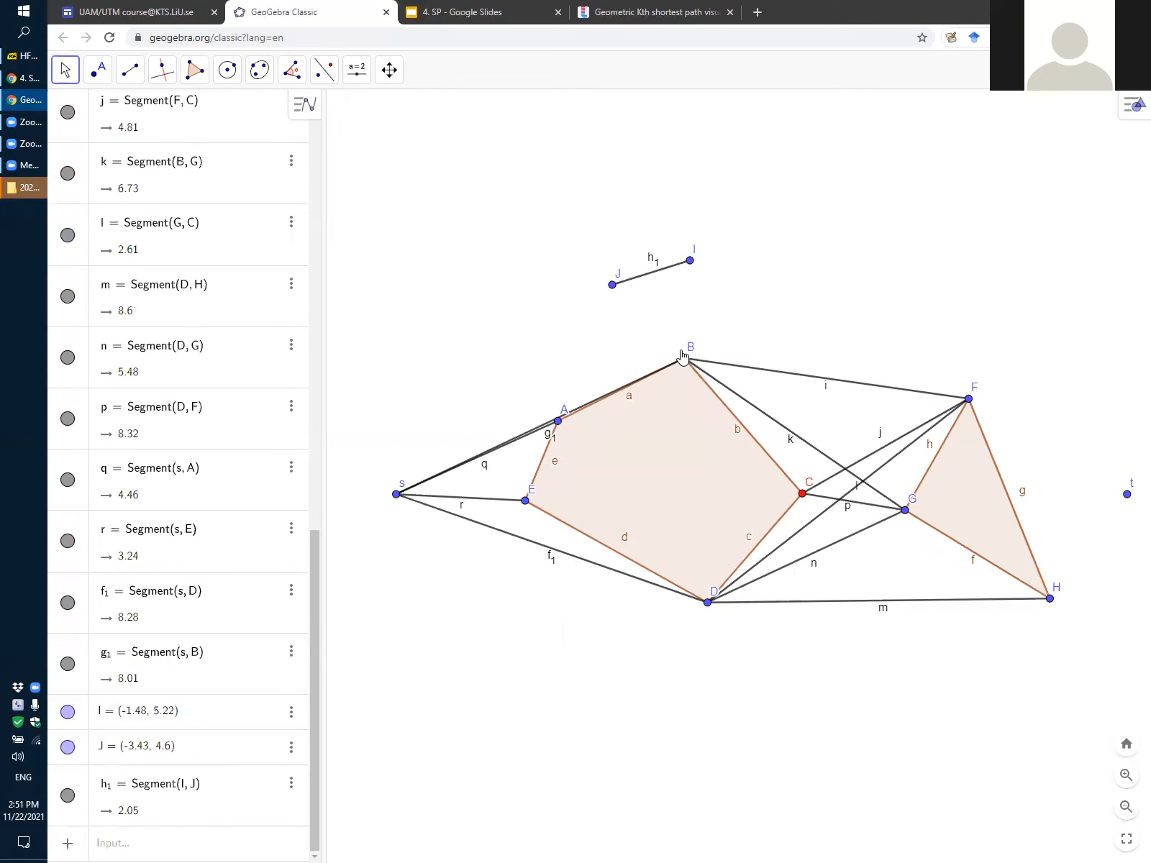
{"action": "key", "text": "ctrl+z"}
{"action": "left_click", "coordinate": [162, 70]}
{"action": "left_click", "coordinate": [244, 120]}
{"action": "key", "text": "Escape"}
{"action": "mouse_move", "coordinate": [806, 255]}
{"action": "left_mouse_down"}
{"action": "mouse_move", "coordinate": [704, 278]}
{"action": "mouse_move", "coordinate": [815, 262]}
{"action": "left_mouse_up"}
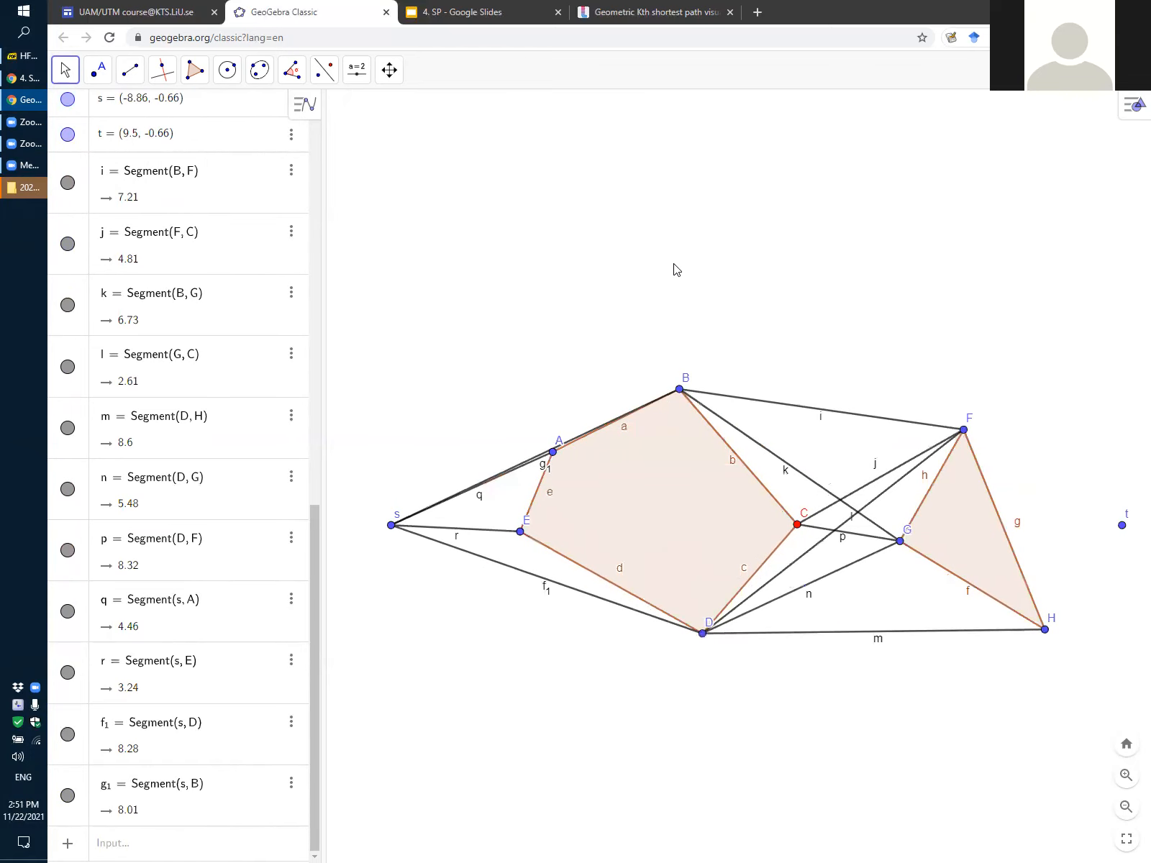
Join end point t to triangle vertices F and H, and pentagon vertex C to triangle vertex H, with segments
{"action": "scroll", "coordinate": [675, 267], "scroll_direction": "down", "scroll_amount": 1}
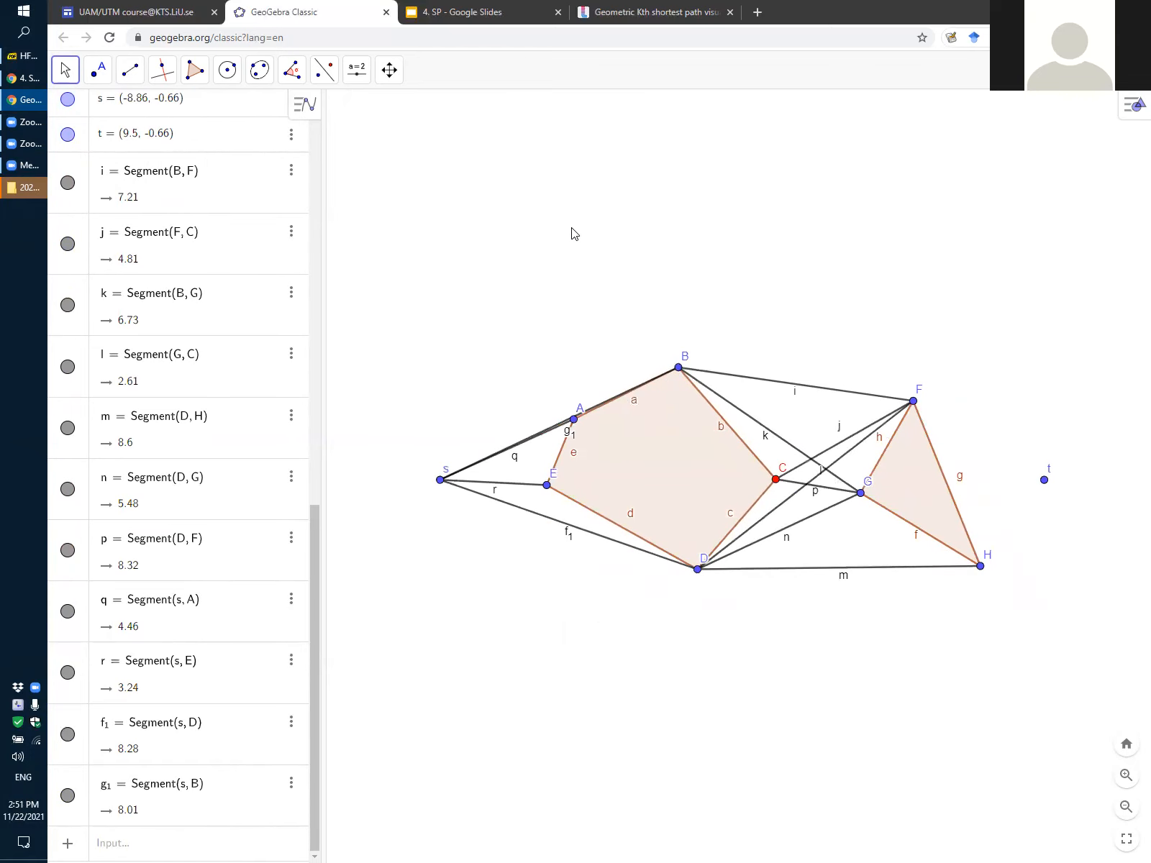
{"action": "left_click", "coordinate": [388, 72]}
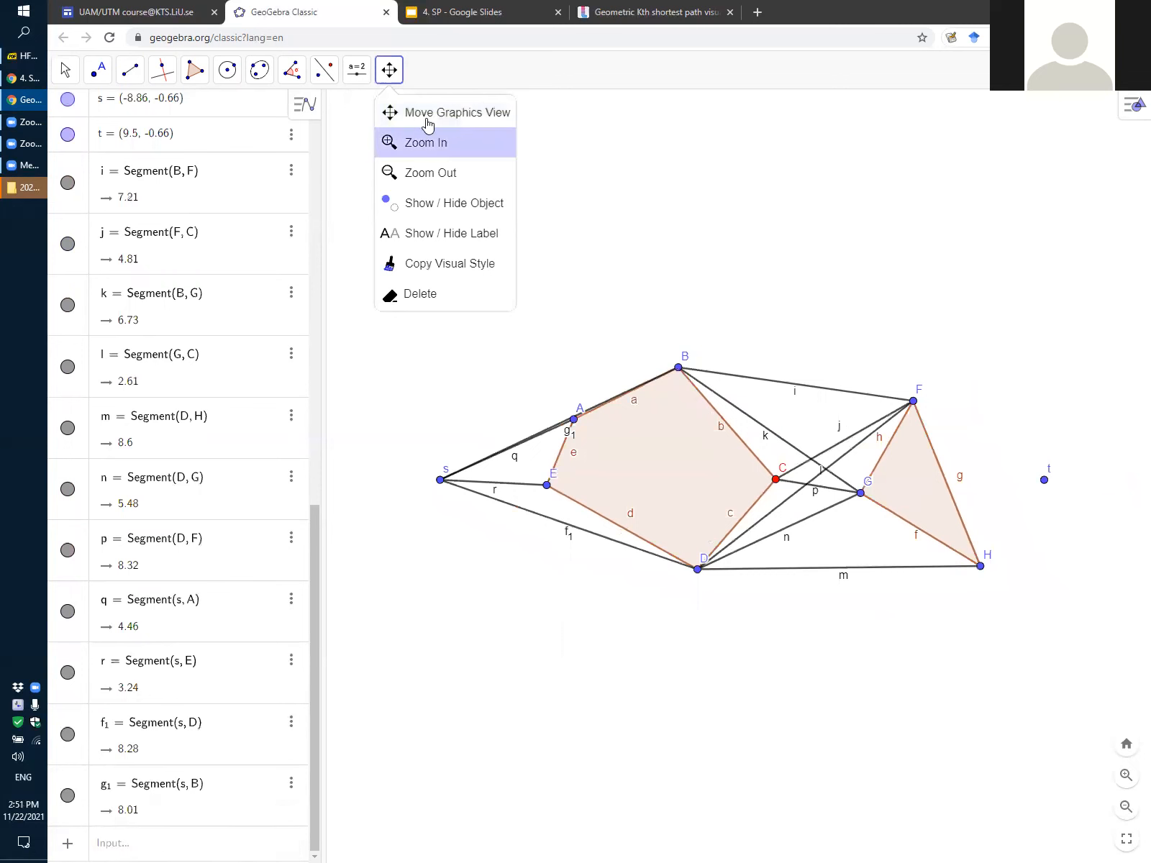
{"action": "scroll", "coordinate": [864, 303], "scroll_direction": "down", "scroll_amount": 1}
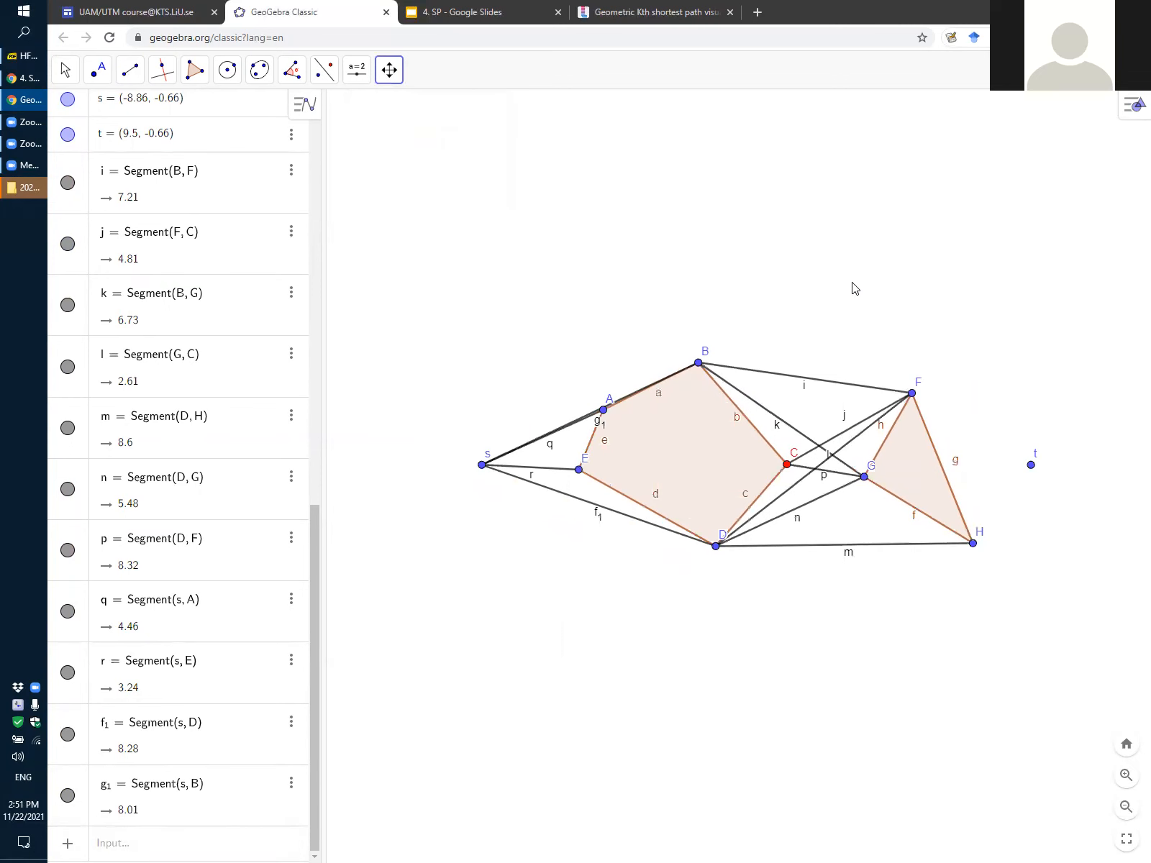
{"action": "scroll", "coordinate": [852, 283], "scroll_direction": "up", "scroll_amount": 1}
{"action": "left_click", "coordinate": [129, 70]}
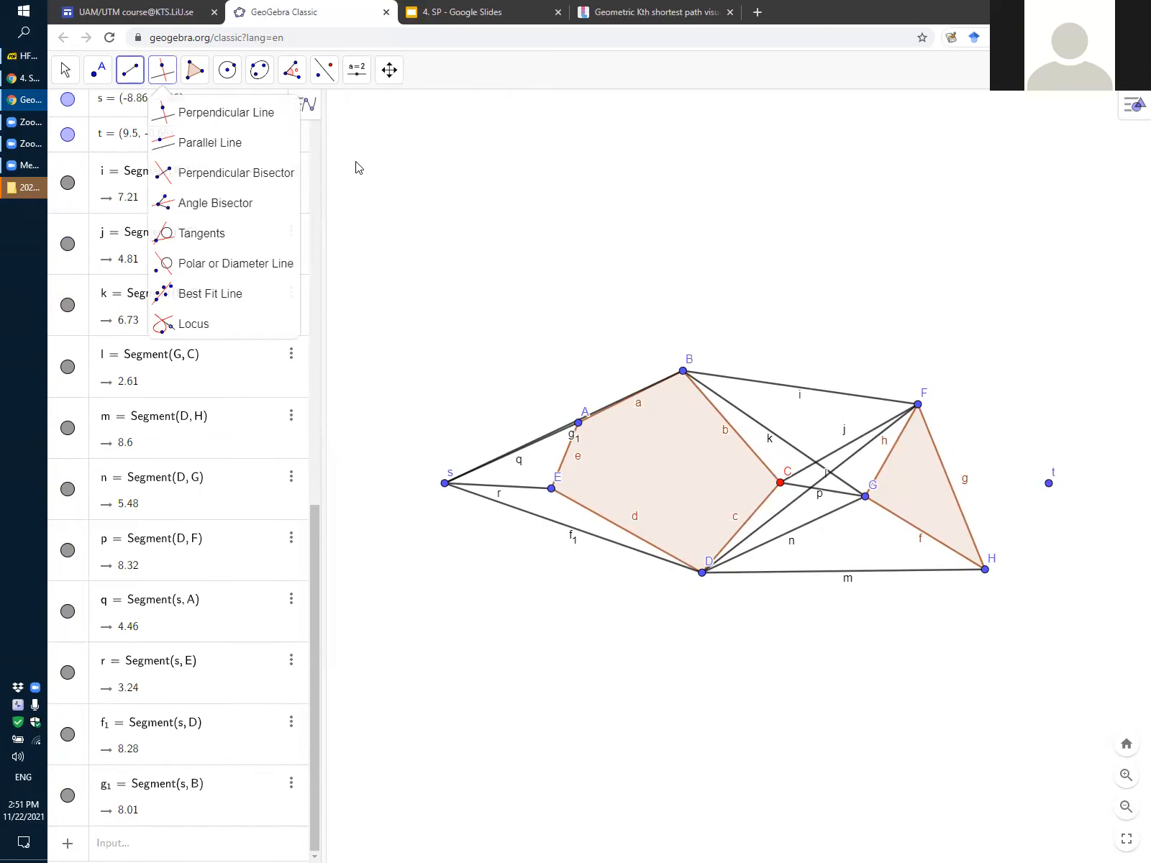
{"action": "left_click", "coordinate": [1048, 485]}
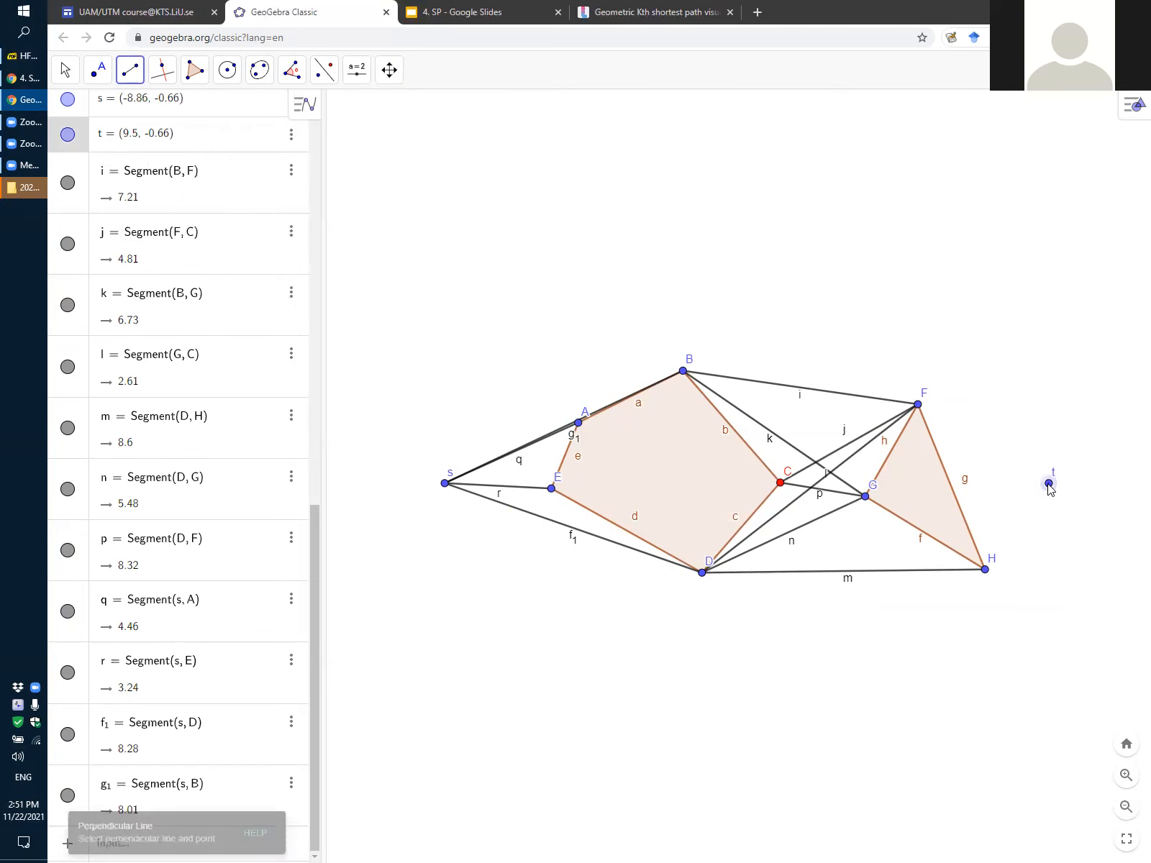
{"action": "left_click", "coordinate": [918, 405]}
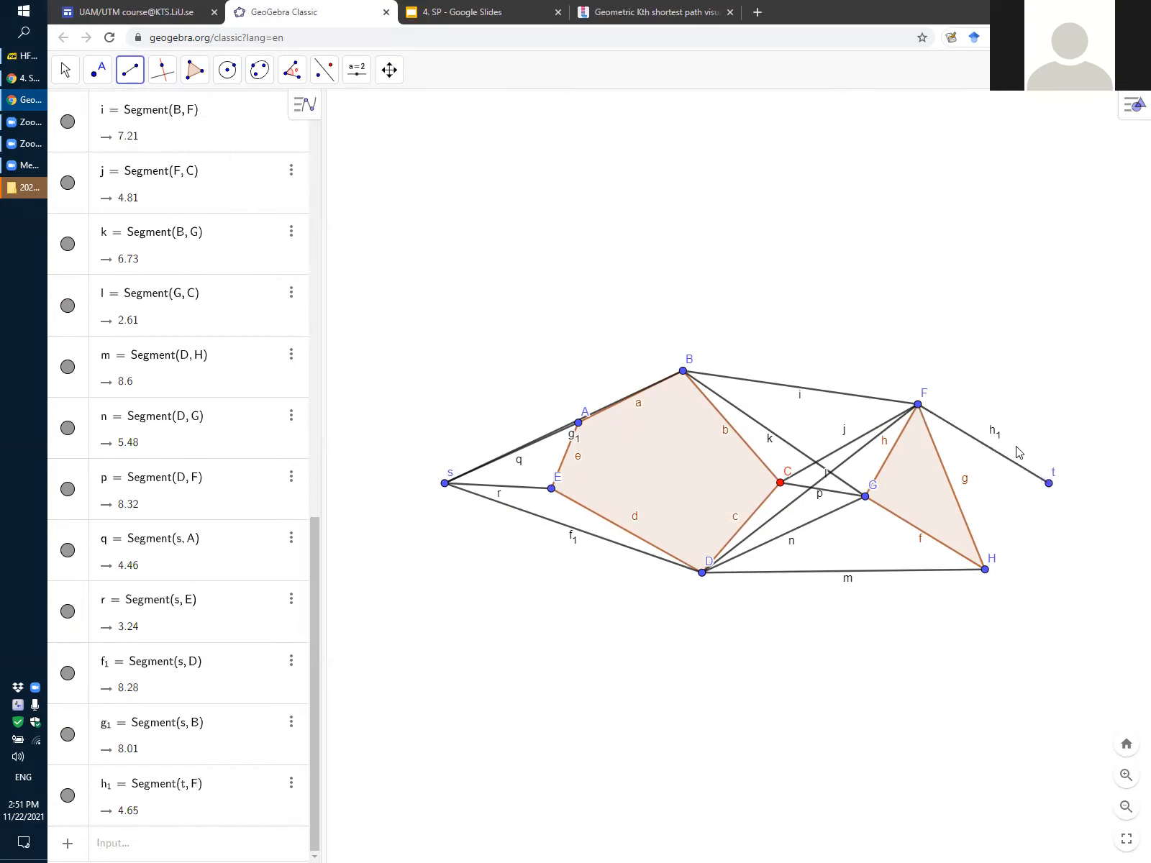
{"action": "left_click", "coordinate": [1048, 485]}
{"action": "left_click", "coordinate": [985, 569]}
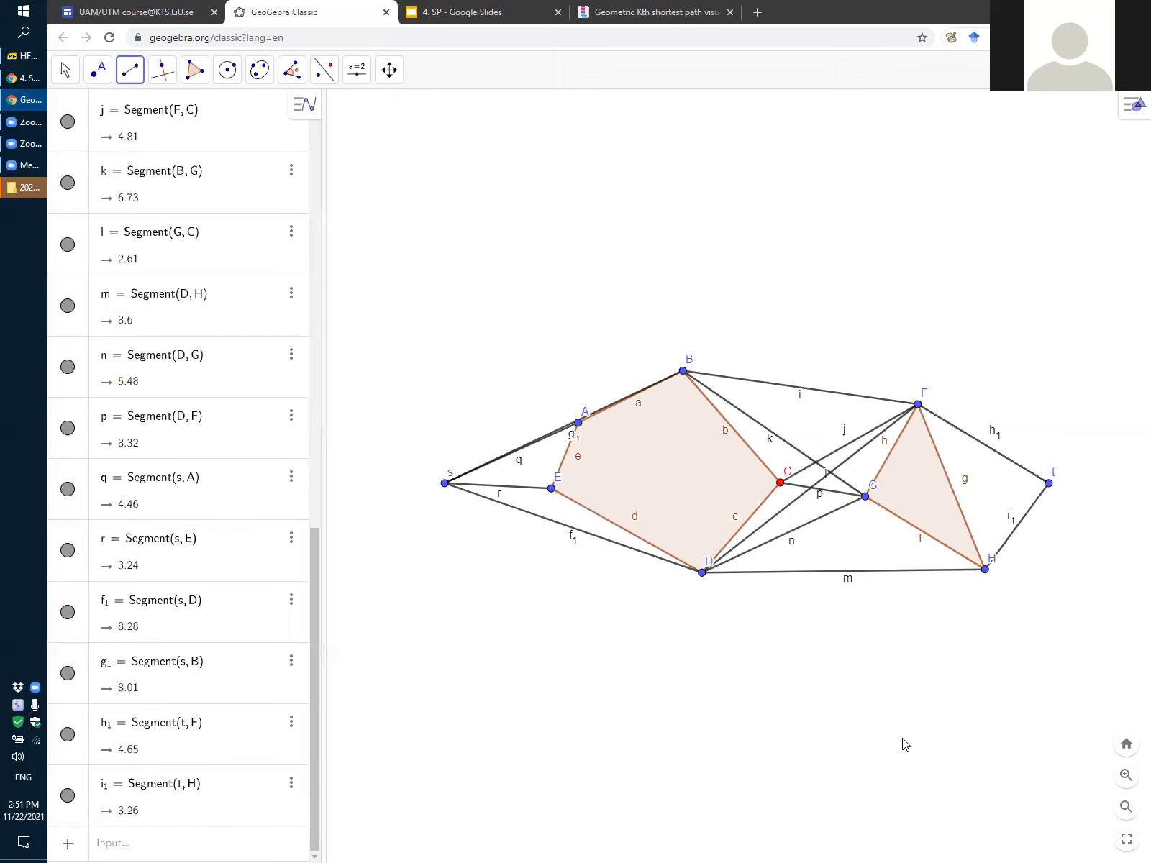
{"action": "left_click", "coordinate": [780, 484]}
{"action": "left_click", "coordinate": [985, 570]}
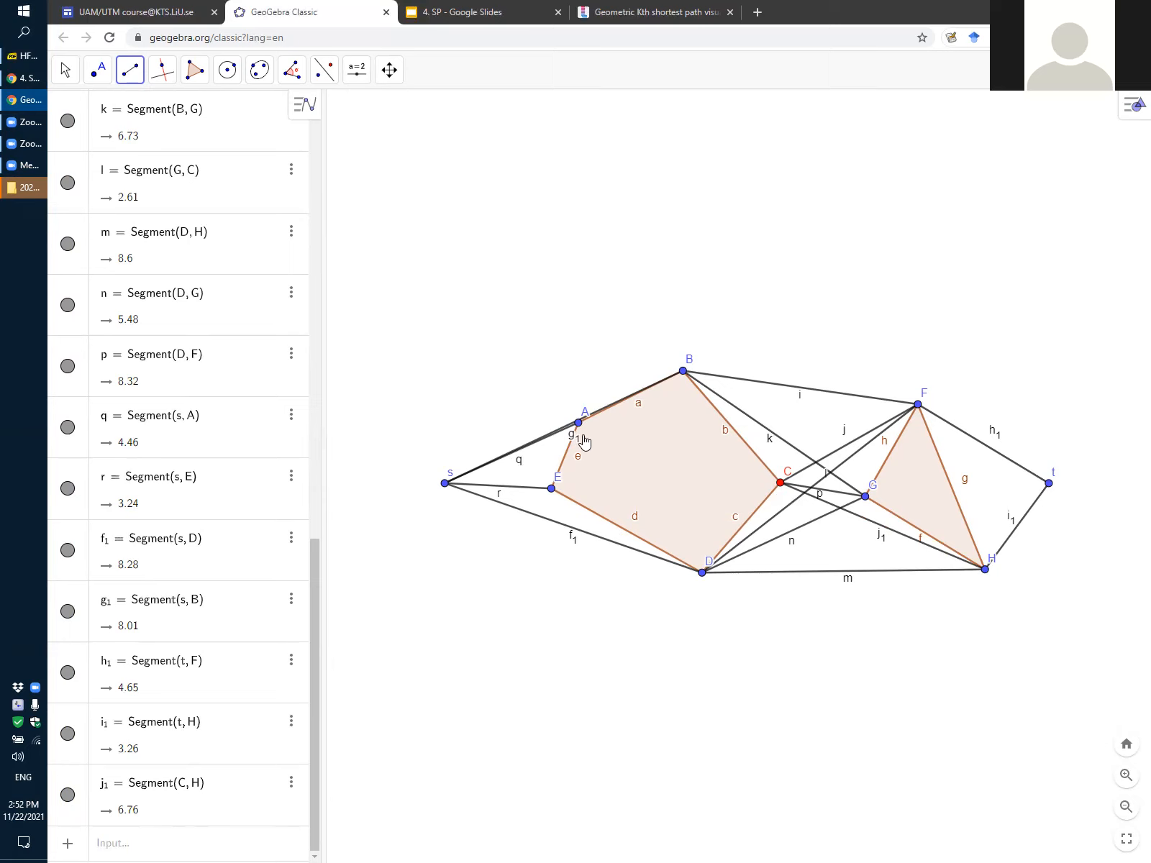
Move pentagon vertex A outward past segment s–B, and back inward until that segment clears the pentagon
{"action": "left_click", "coordinate": [64, 70]}
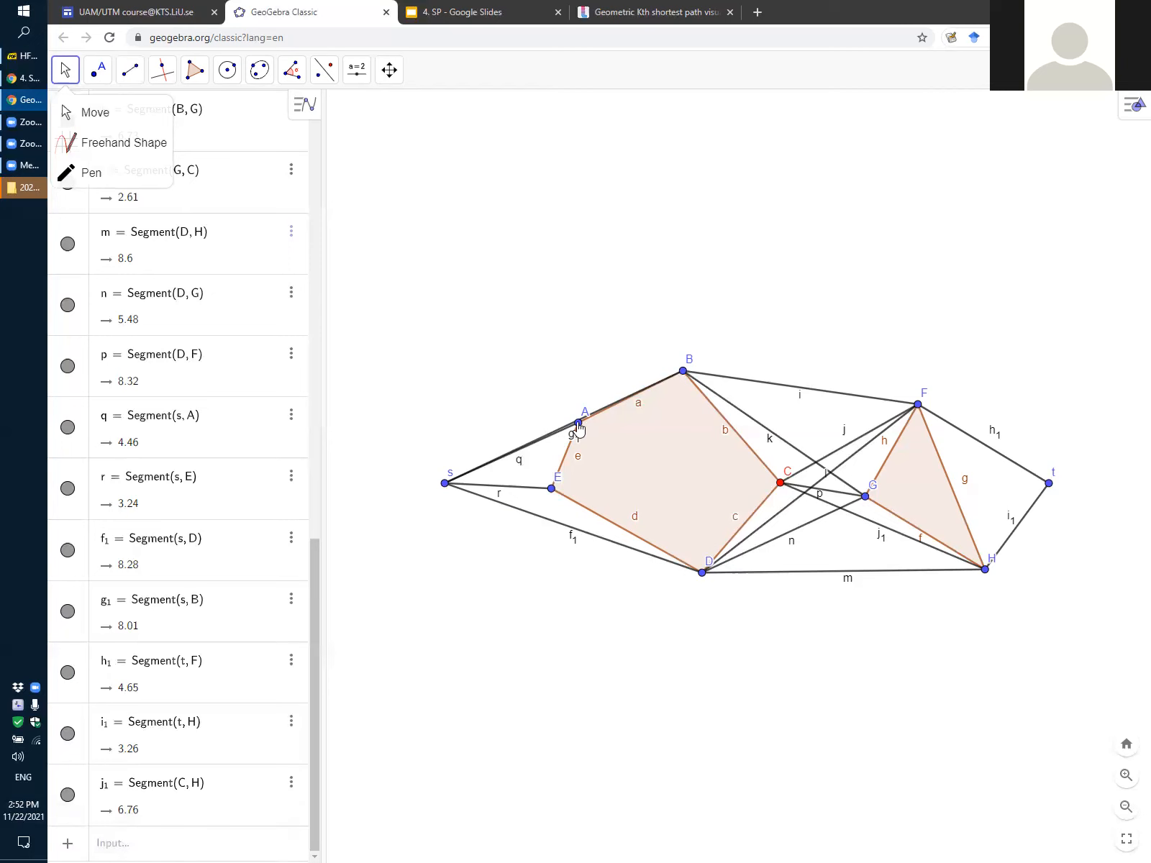
{"action": "left_click_drag", "start_coordinate": [579, 426], "coordinate": [562, 394]}
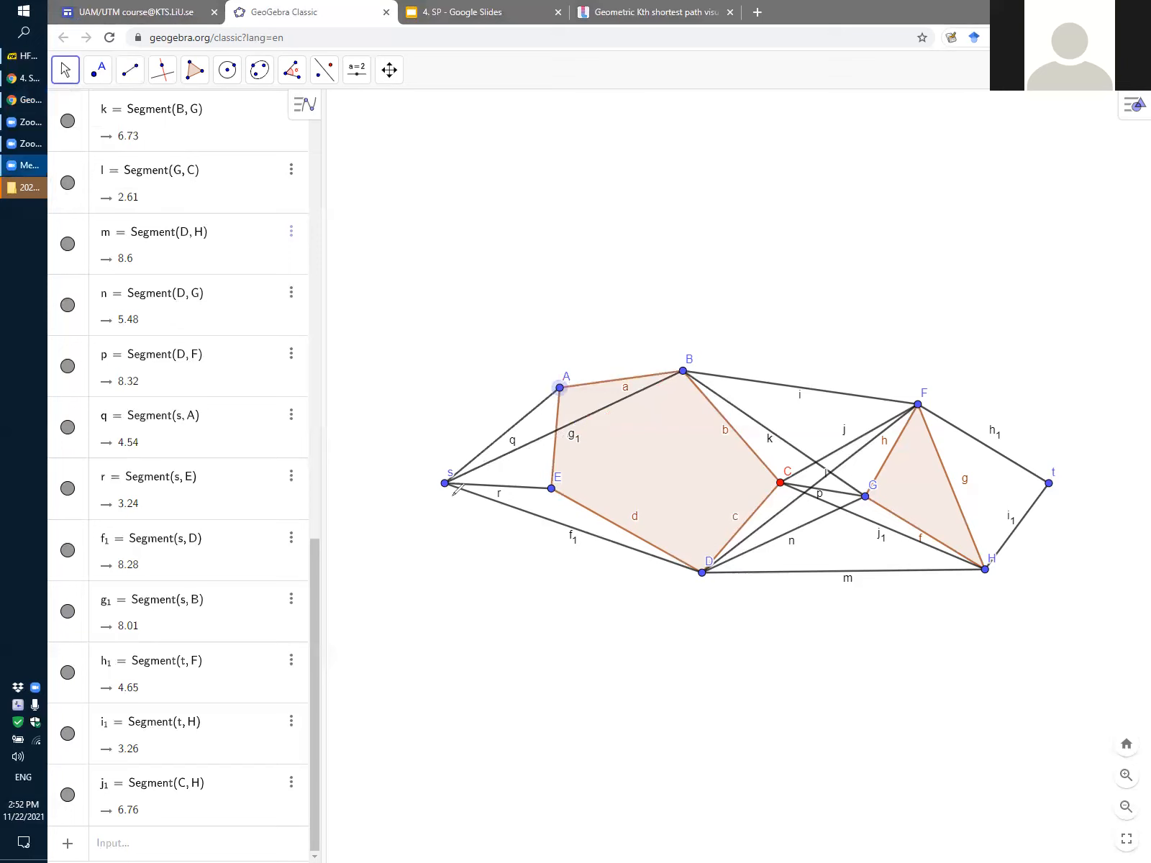
{"action": "left_click_drag", "start_coordinate": [442, 492], "coordinate": [692, 375]}
{"action": "left_click_drag", "start_coordinate": [559, 393], "coordinate": [593, 440]}
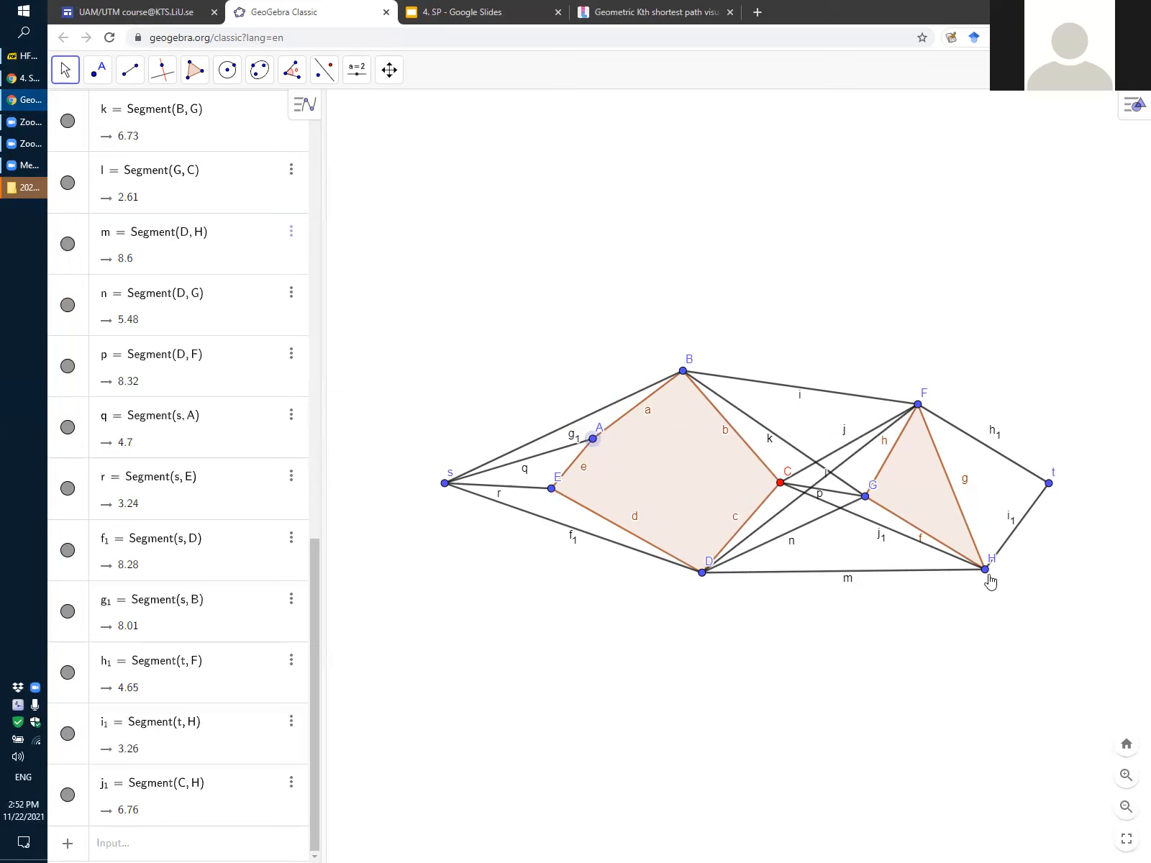
Try moving triangle vertex G towards edge F–H and joining B to H with a segment, and undo both changes
{"action": "left_click_drag", "start_coordinate": [863, 501], "coordinate": [883, 479]}
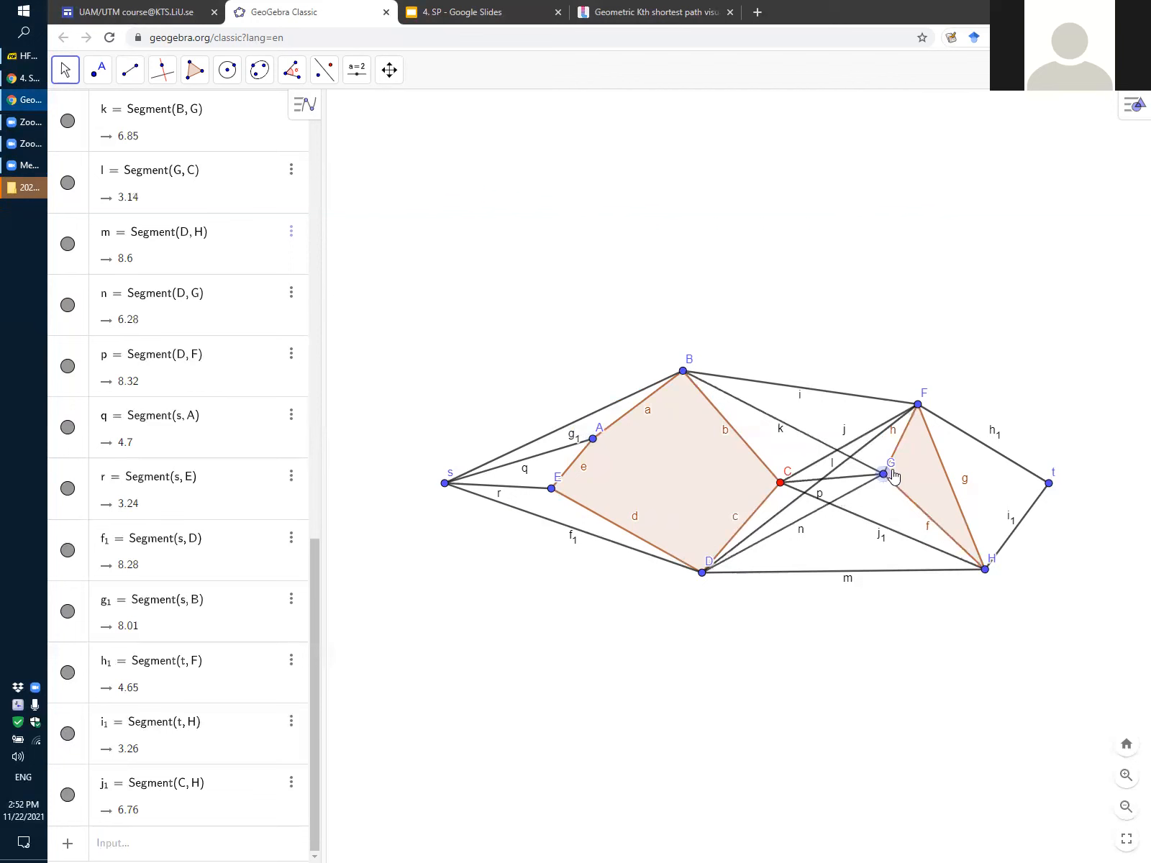
{"action": "left_click", "coordinate": [131, 70]}
{"action": "left_click", "coordinate": [162, 70]}
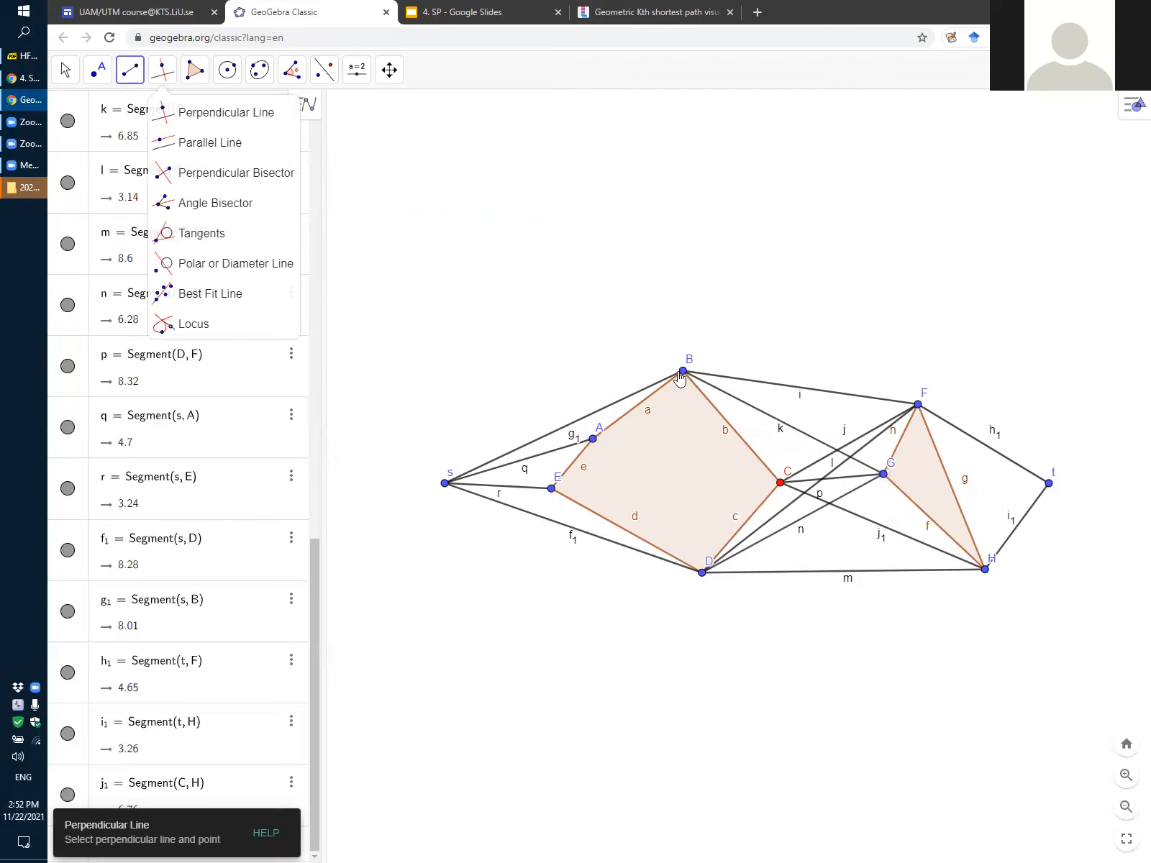
{"action": "left_click", "coordinate": [682, 373]}
{"action": "left_click", "coordinate": [987, 572]}
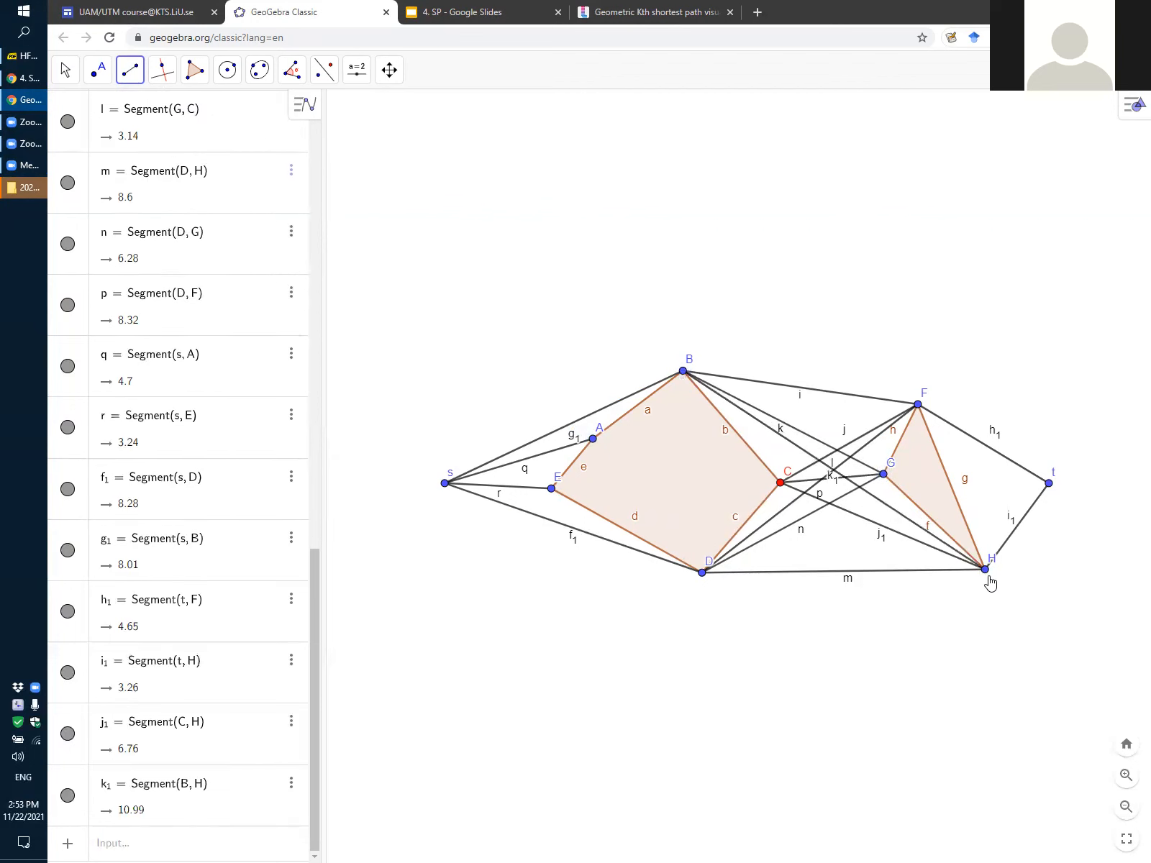
{"action": "key", "text": "ctrl+z"}
{"action": "key", "text": "ctrl+z"}
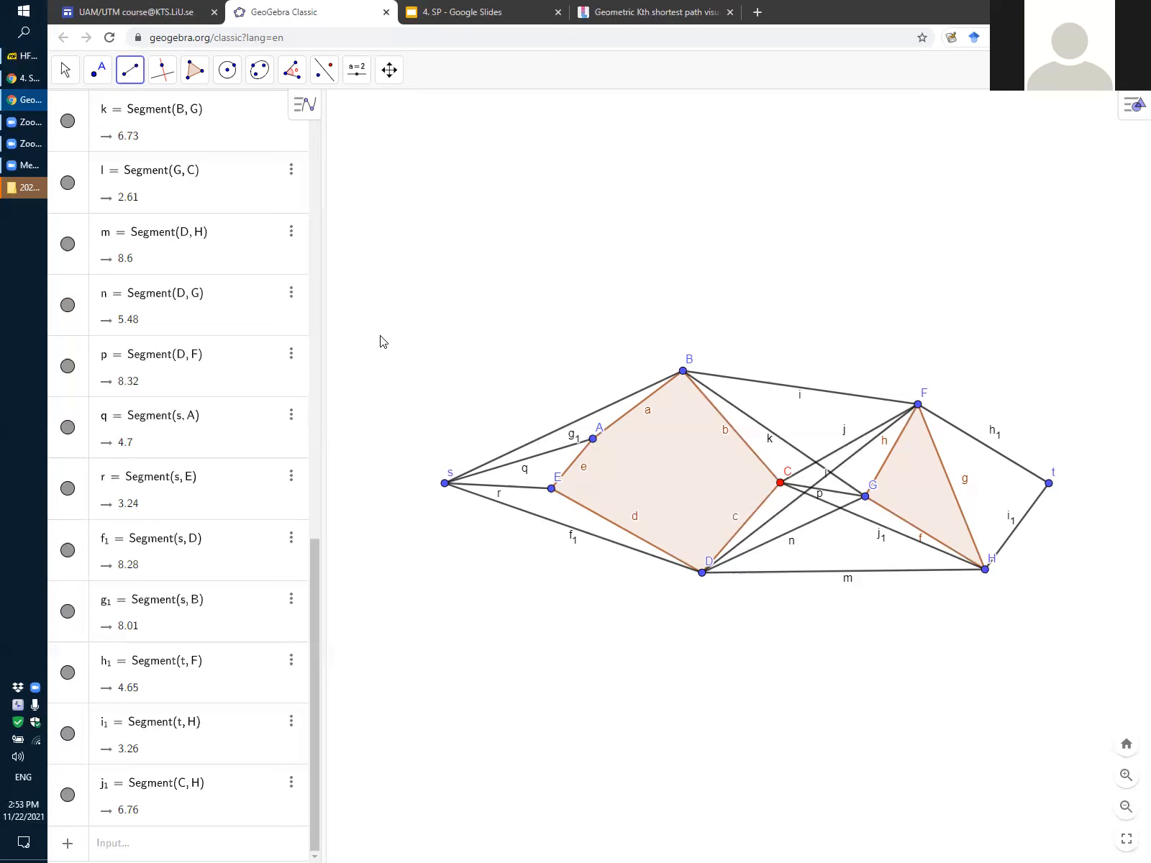
Try to draw a polyline along the upper path from s through B and F to t
{"action": "left_click", "coordinate": [293, 77]}
{"action": "mouse_move", "coordinate": [257, 75]}
{"action": "mouse_move", "coordinate": [193, 72]}
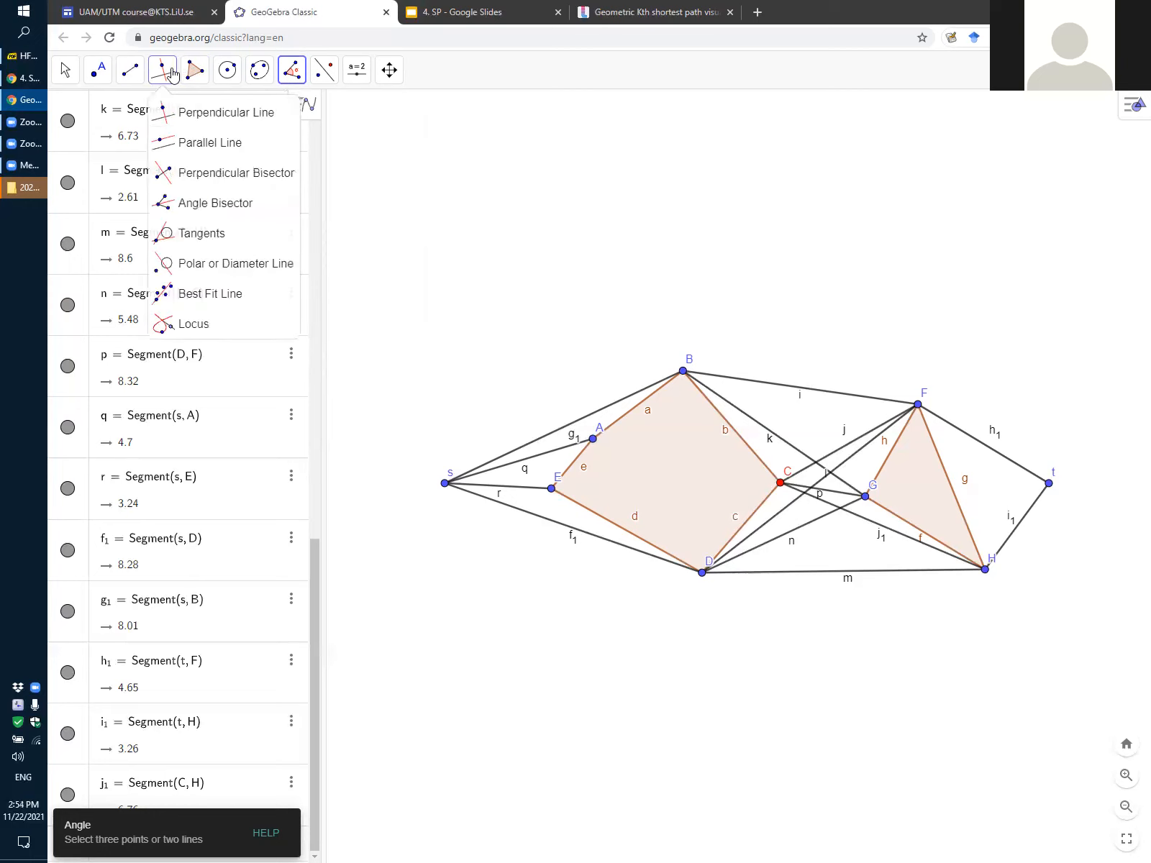
{"action": "mouse_move", "coordinate": [128, 74]}
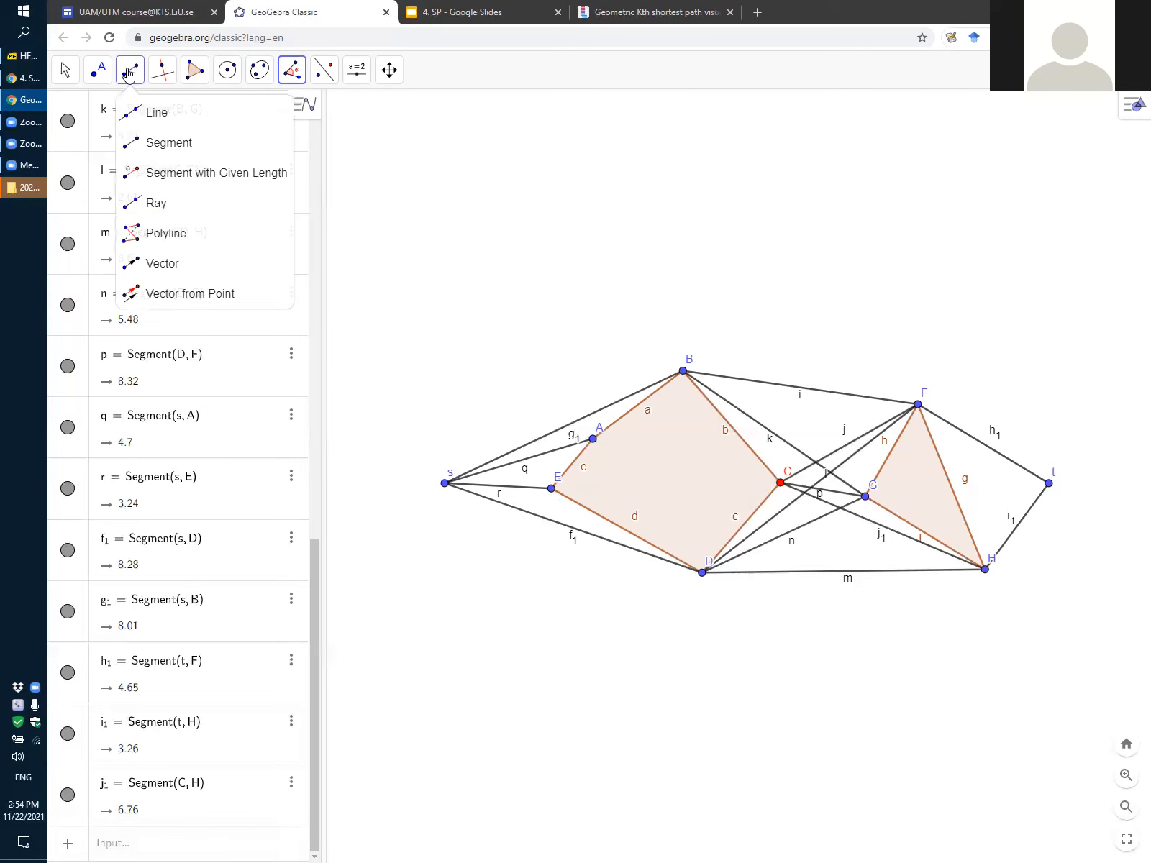
{"action": "left_click", "coordinate": [148, 234]}
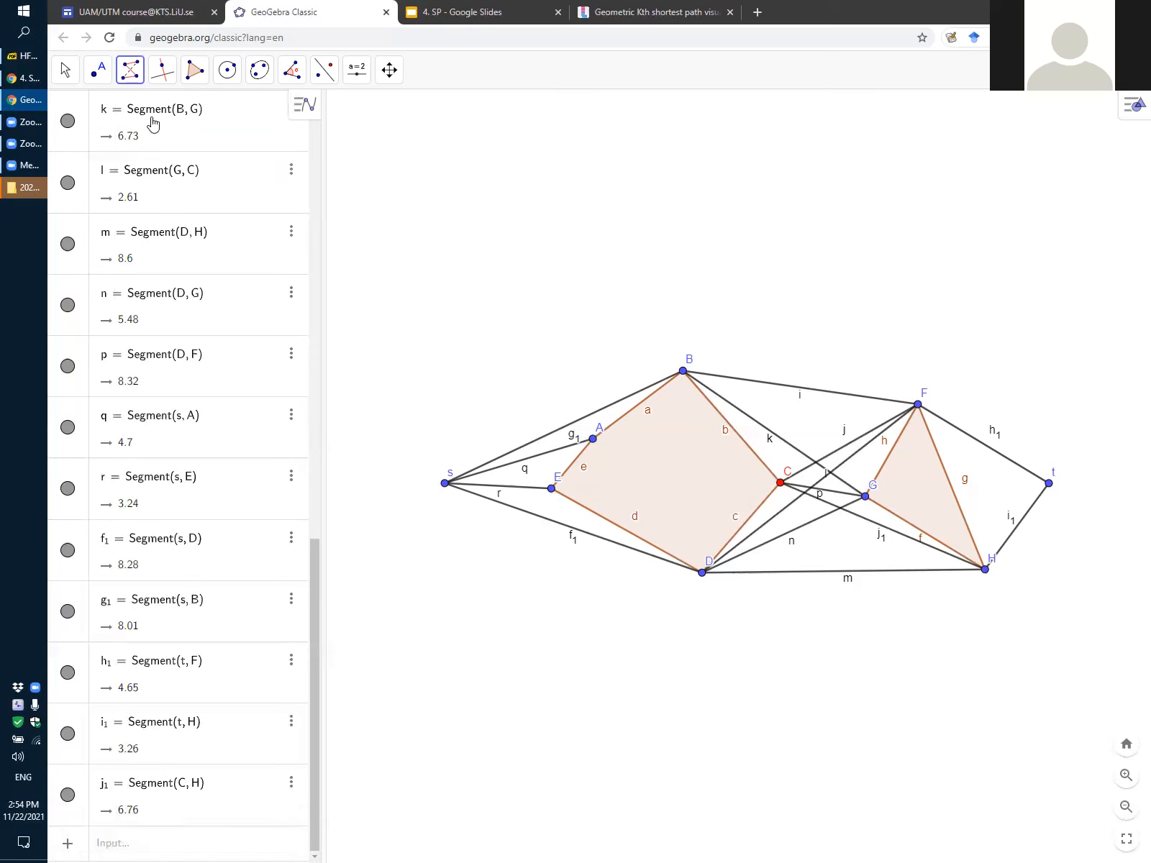
{"action": "left_click", "coordinate": [130, 77]}
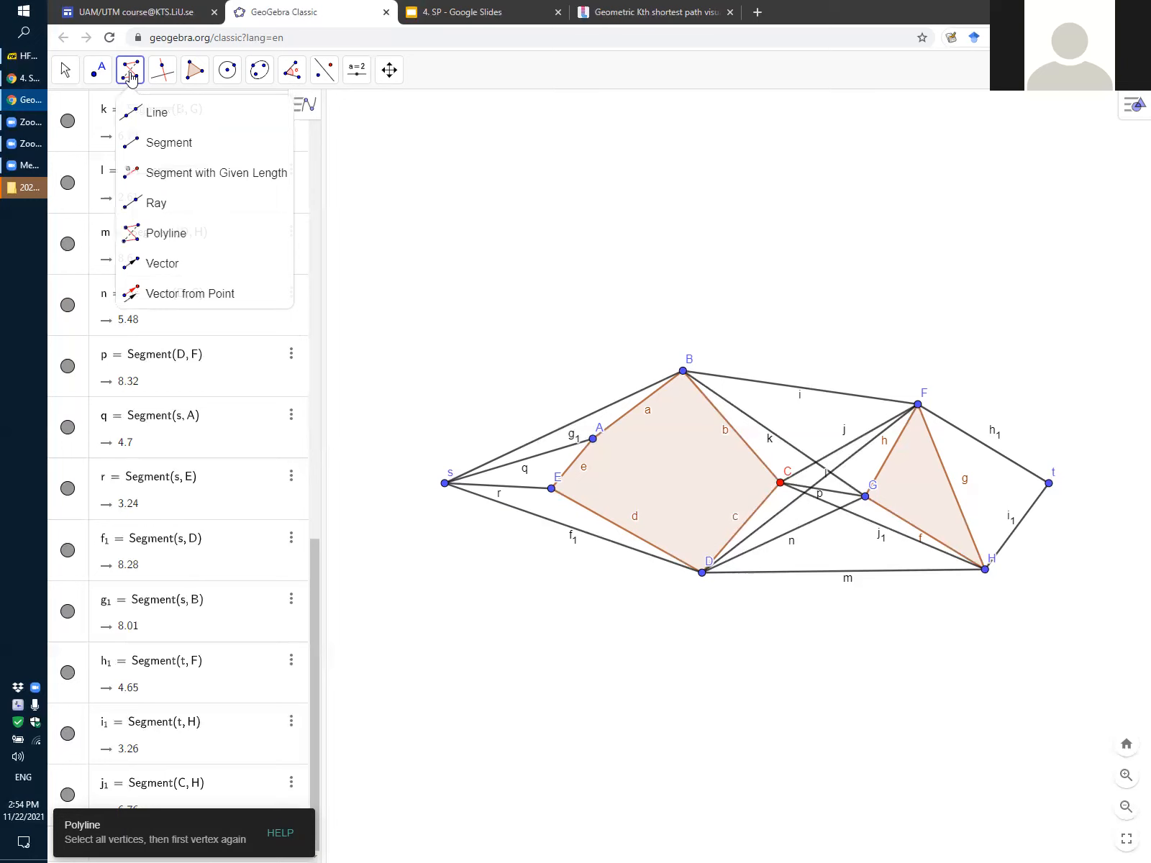
{"action": "left_click", "coordinate": [166, 232]}
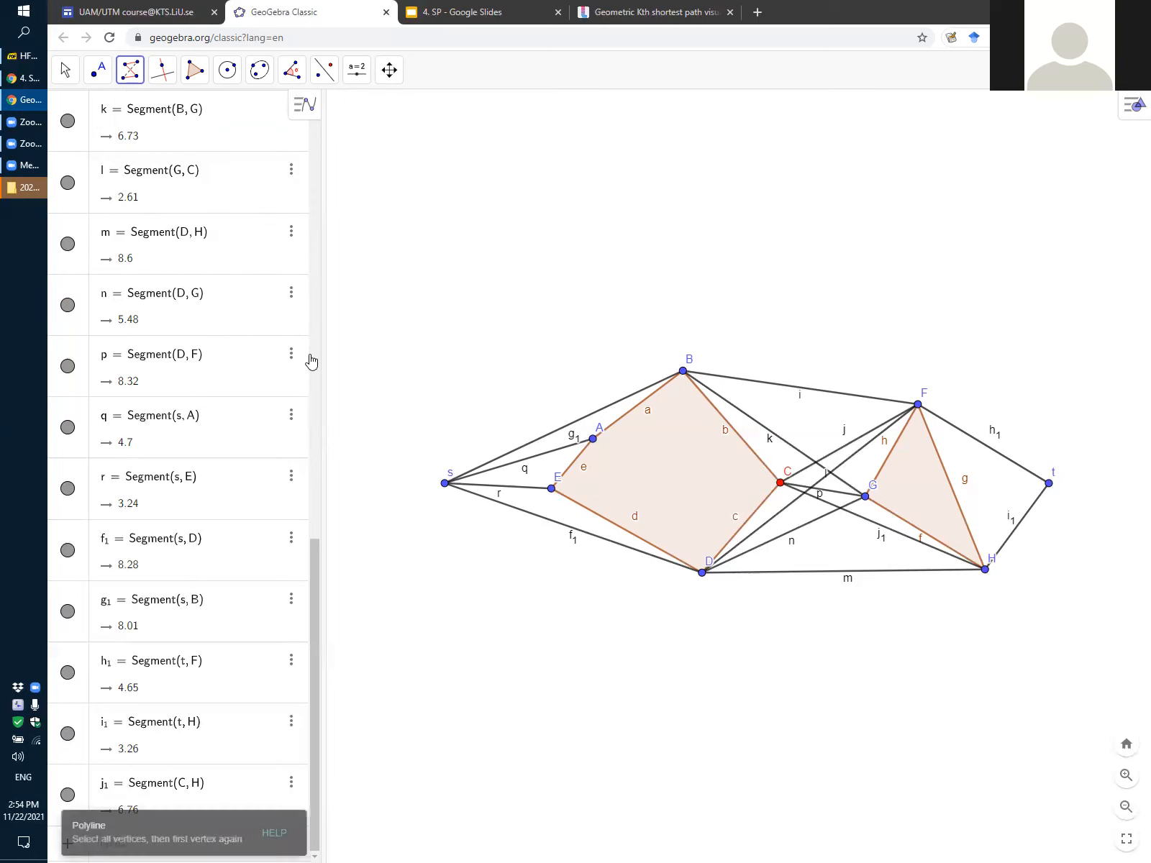
{"action": "left_click", "coordinate": [445, 485]}
{"action": "left_click", "coordinate": [684, 372]}
{"action": "left_click", "coordinate": [918, 405]}
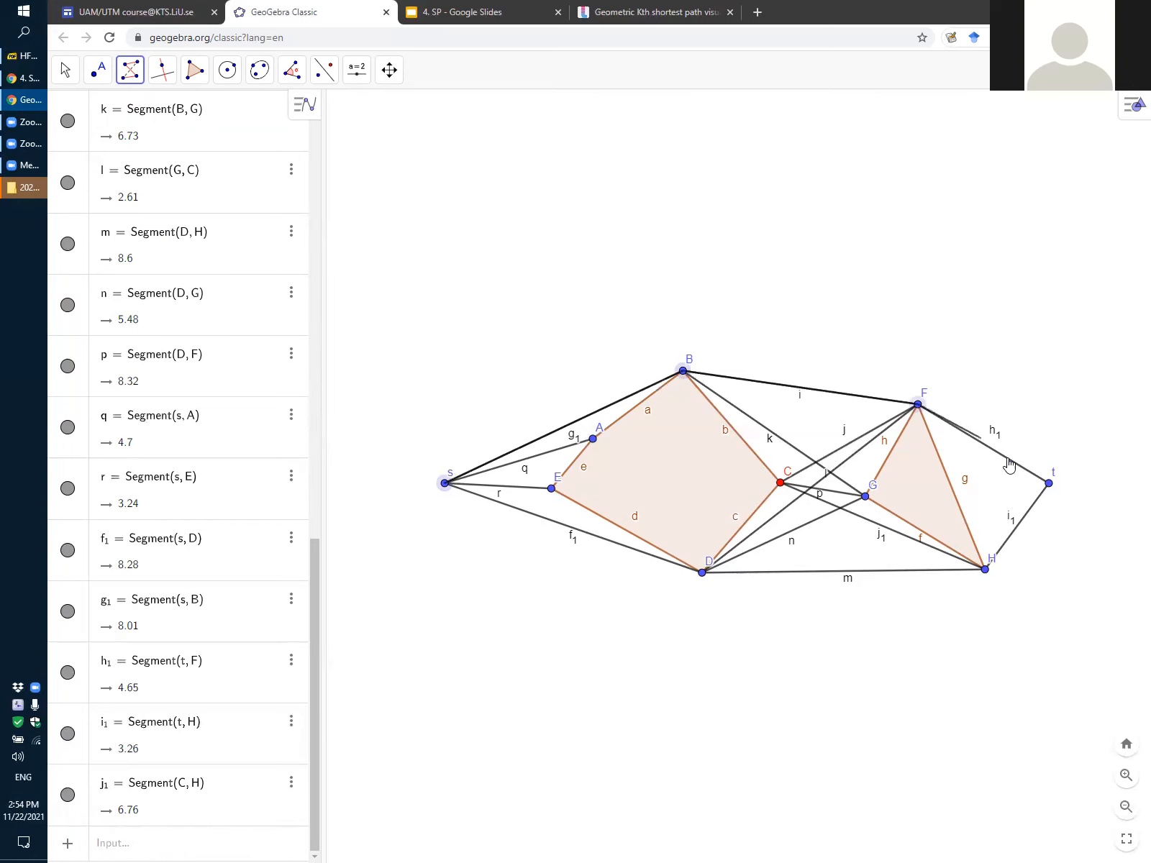
{"action": "double_click", "coordinate": [1049, 485]}
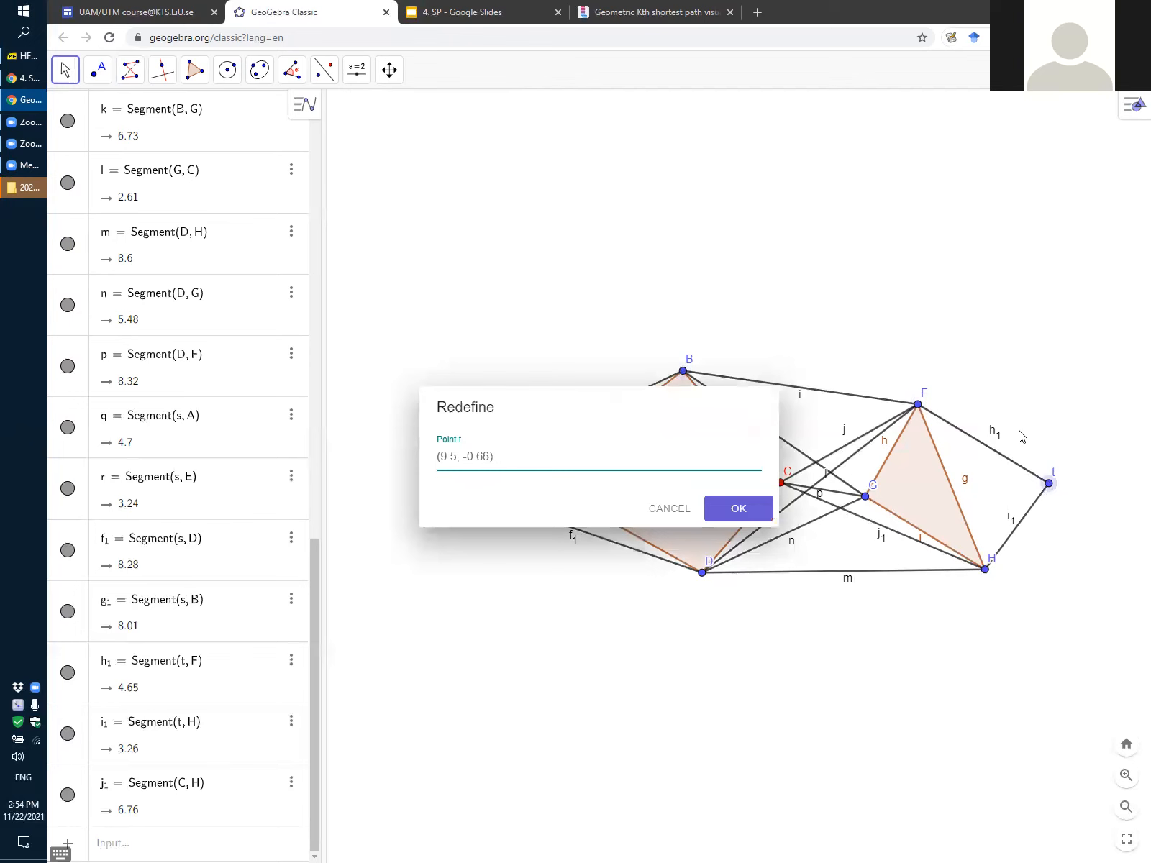
{"action": "key", "text": "Escape"}
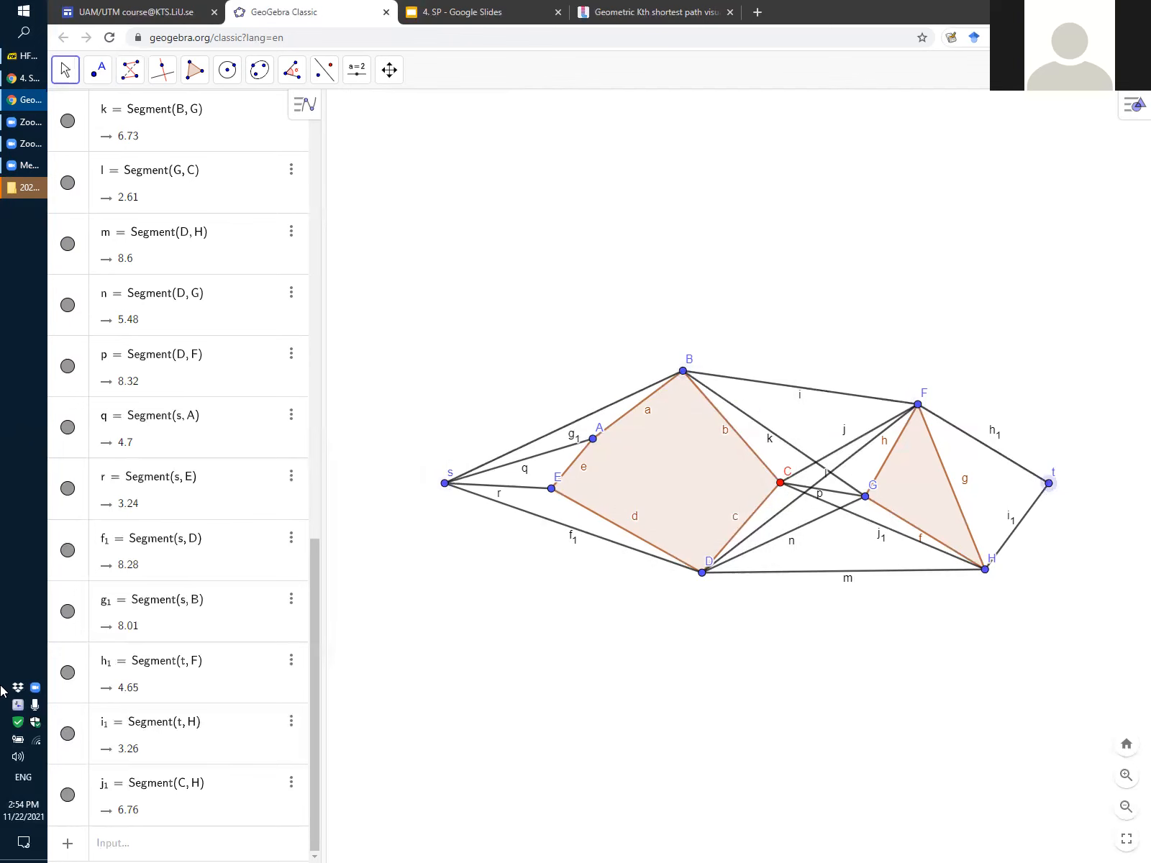
{"action": "scroll", "coordinate": [223, 692], "scroll_direction": "up", "scroll_amount": 15}
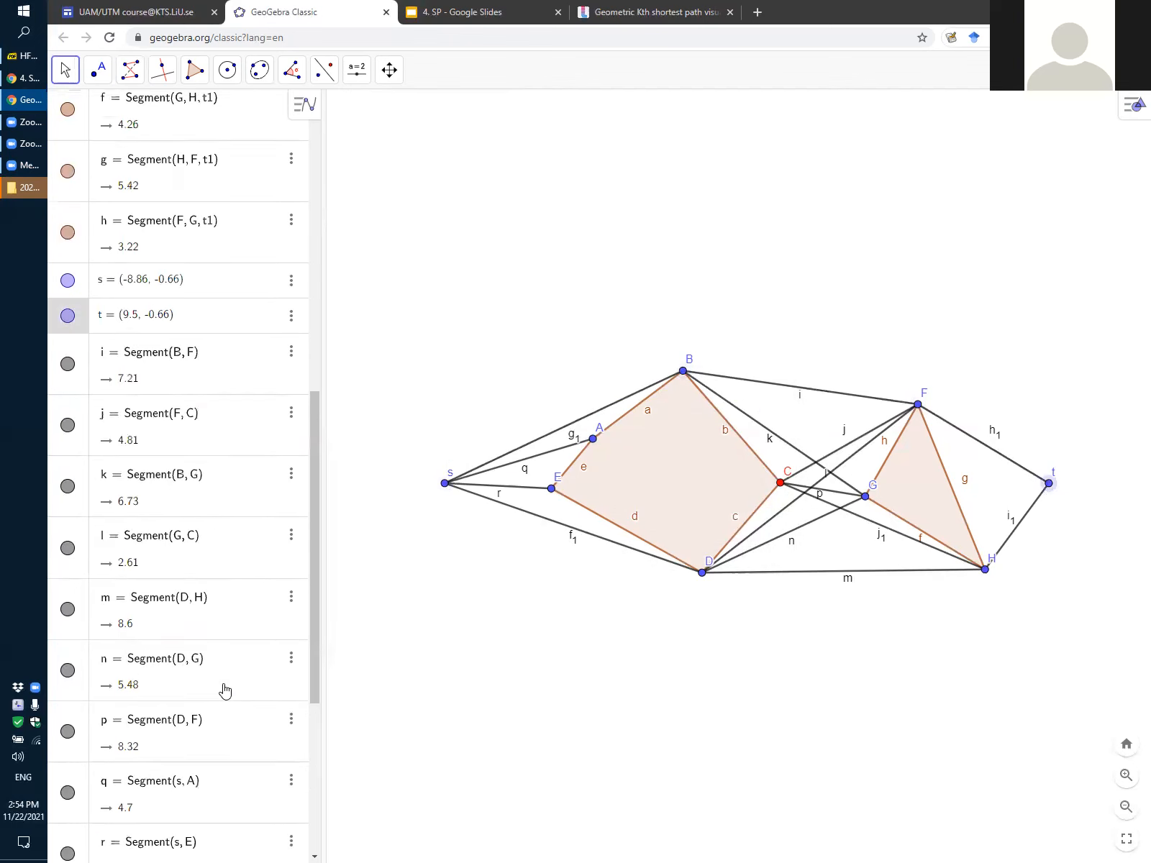
{"action": "scroll", "coordinate": [225, 691], "scroll_direction": "down", "scroll_amount": 6}
{"action": "scroll", "coordinate": [225, 691], "scroll_direction": "up", "scroll_amount": 6}
{"action": "scroll", "coordinate": [225, 689], "scroll_direction": "down", "scroll_amount": 5}
{"action": "scroll", "coordinate": [224, 689], "scroll_direction": "down", "scroll_amount": 10}
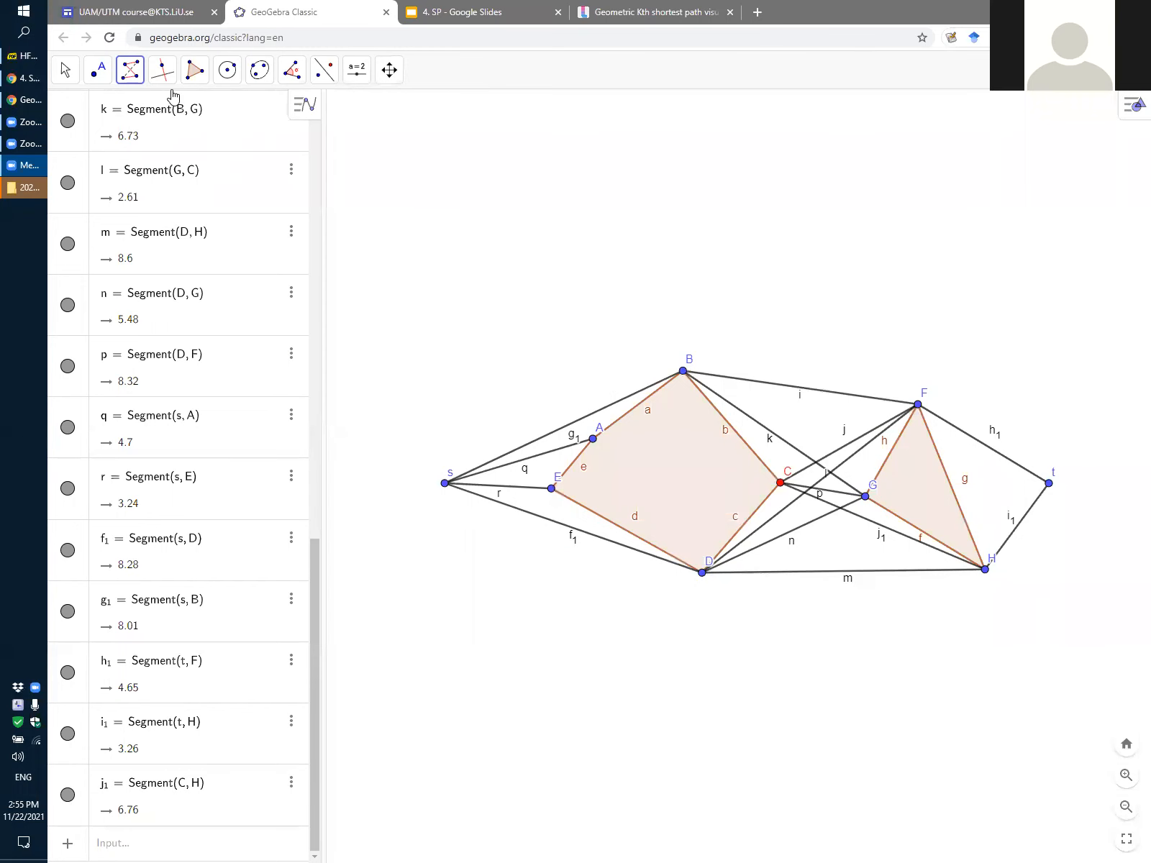
Draw a polyline through s, B, F and t, finishing it by selecting the start point s again
{"action": "left_click", "coordinate": [129, 70]}
{"action": "left_click", "coordinate": [146, 240]}
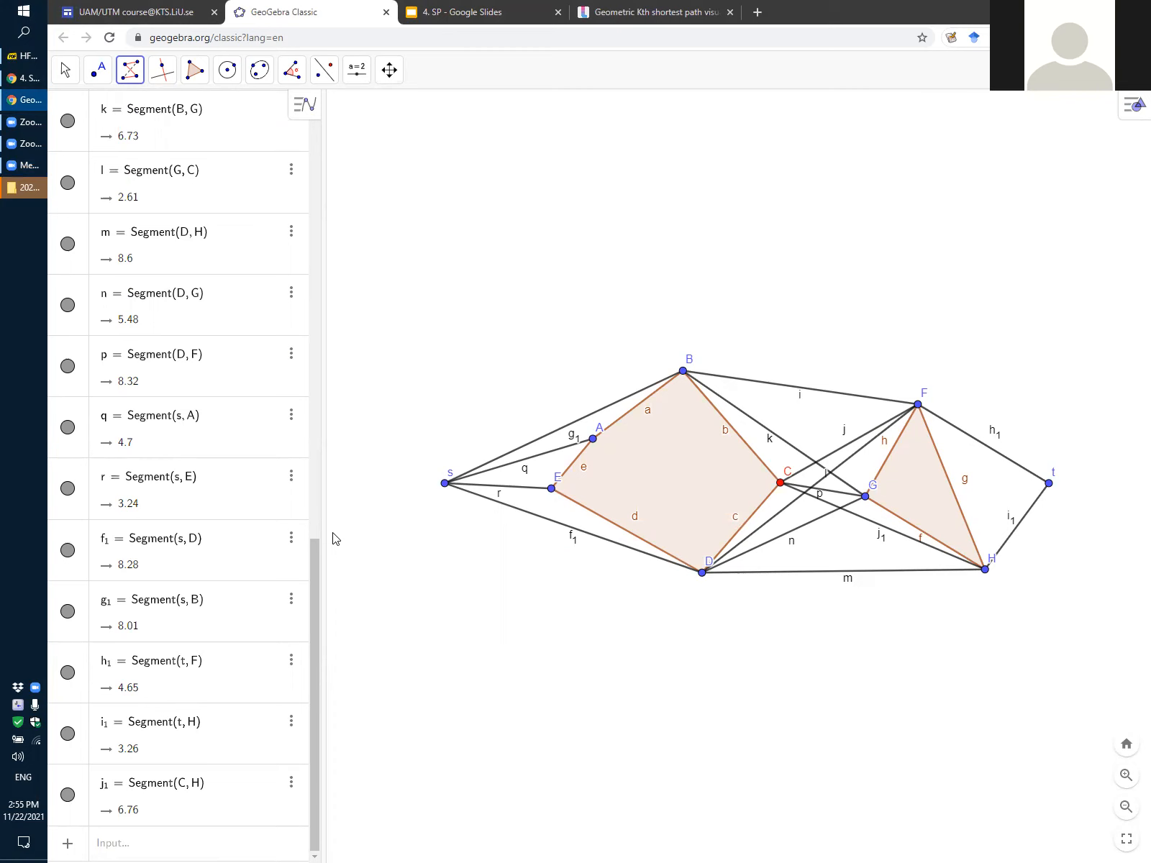
{"action": "left_click", "coordinate": [446, 485]}
{"action": "left_click", "coordinate": [683, 371]}
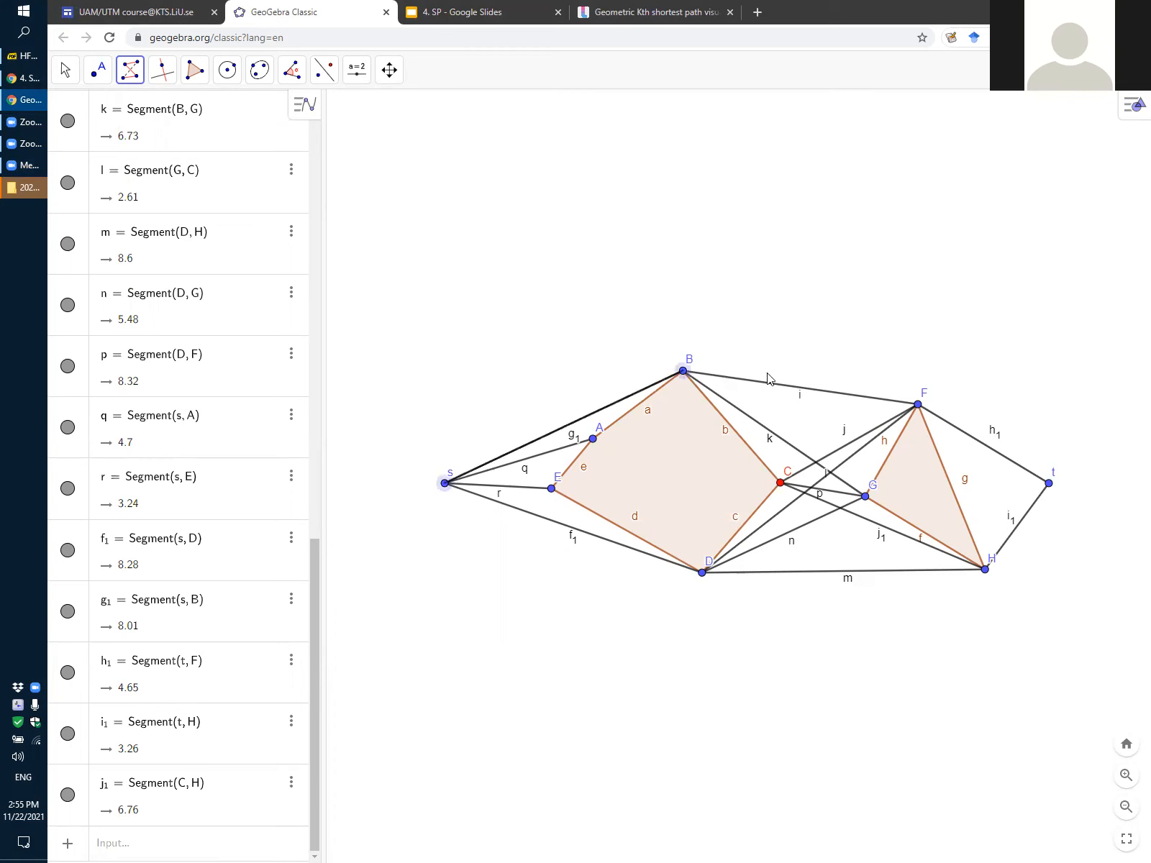
{"action": "left_click", "coordinate": [1049, 484]}
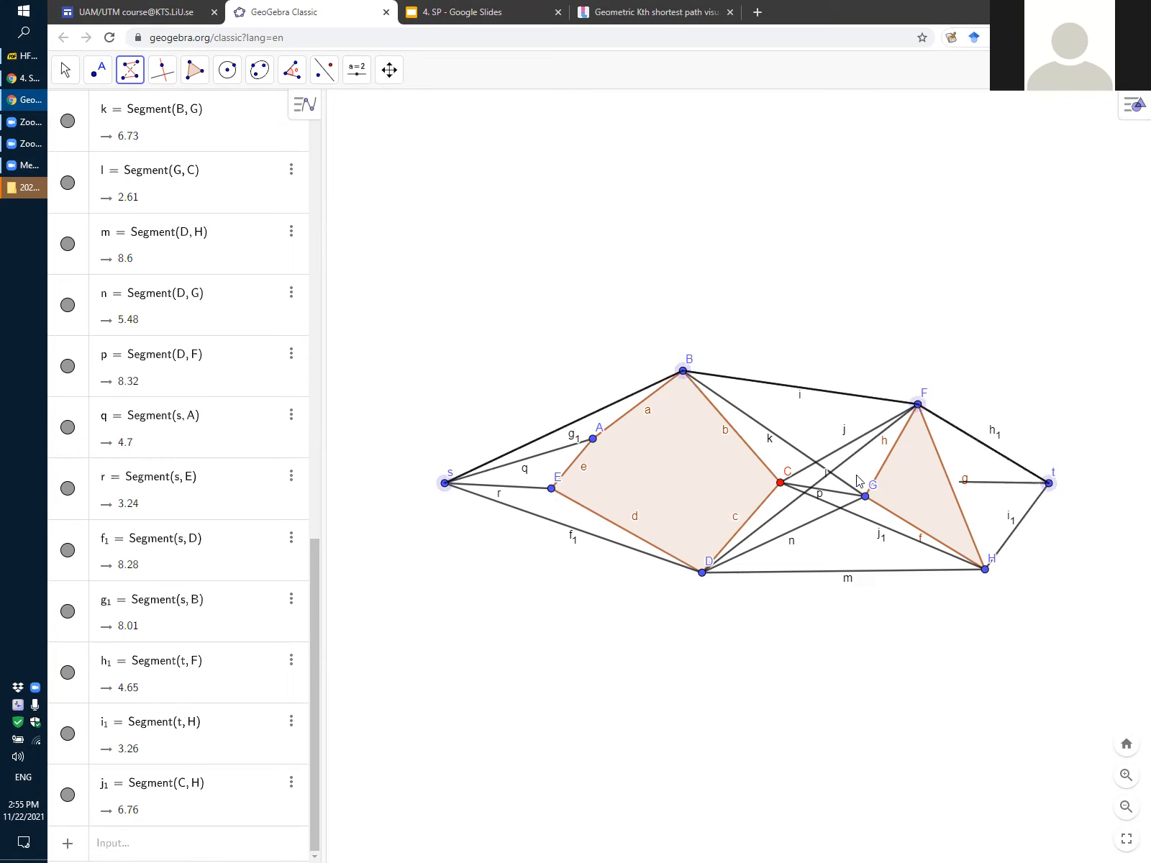
{"action": "left_click", "coordinate": [443, 489]}
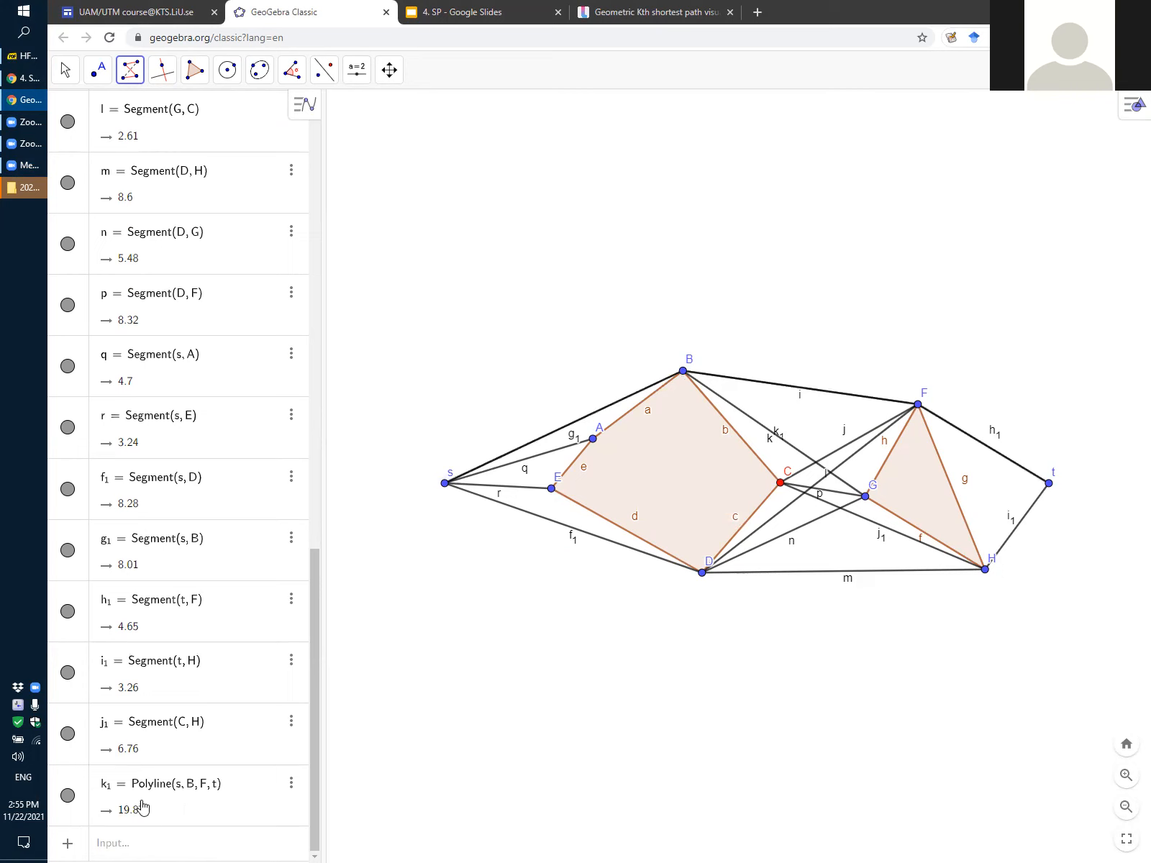
Circle the s–B–F–t polyline entry and its length with a red annotation, and remove the annotation
{"action": "left_click", "coordinate": [64, 798]}
{"action": "left_click", "coordinate": [65, 797]}
{"action": "mouse_move", "coordinate": [72, 767]}
{"action": "left_mouse_down"}
{"action": "mouse_move", "coordinate": [173, 762]}
{"action": "mouse_move", "coordinate": [176, 831]}
{"action": "mouse_move", "coordinate": [61, 768]}
{"action": "left_mouse_up"}
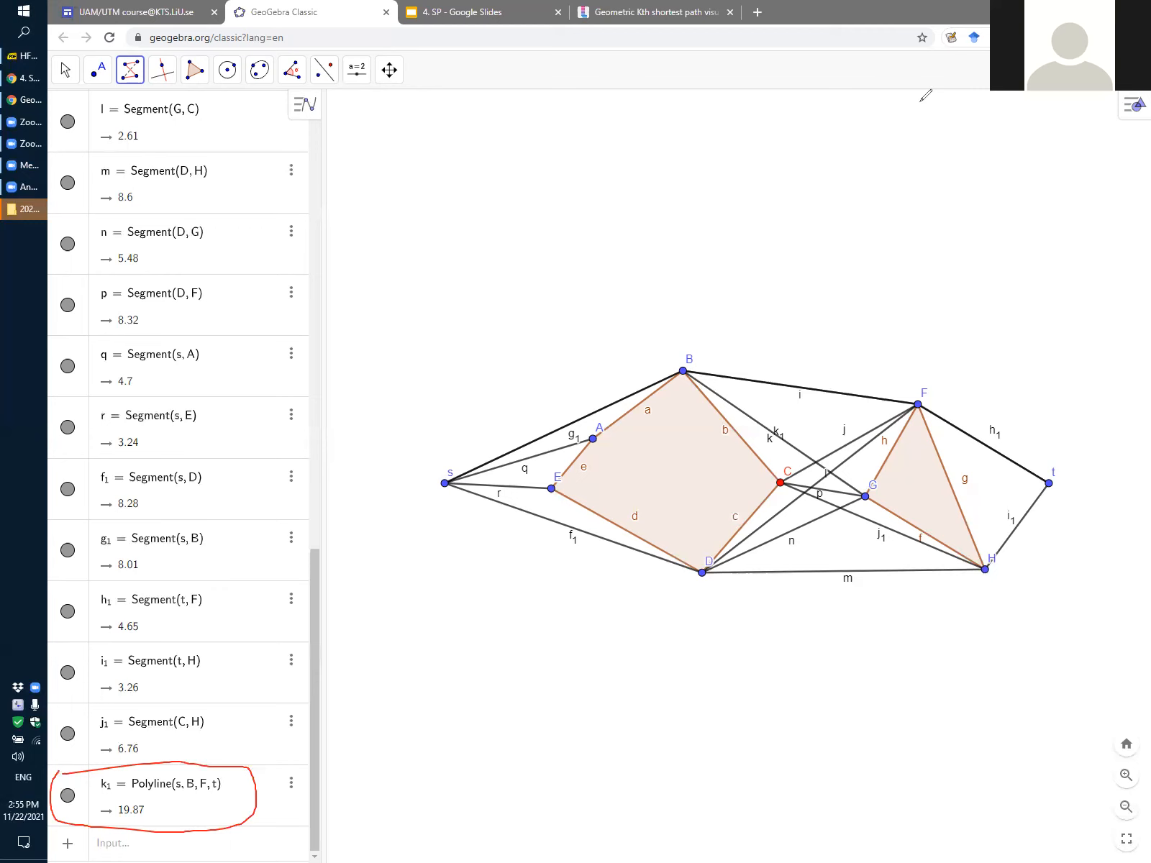
{"action": "key", "text": "ctrl+z"}
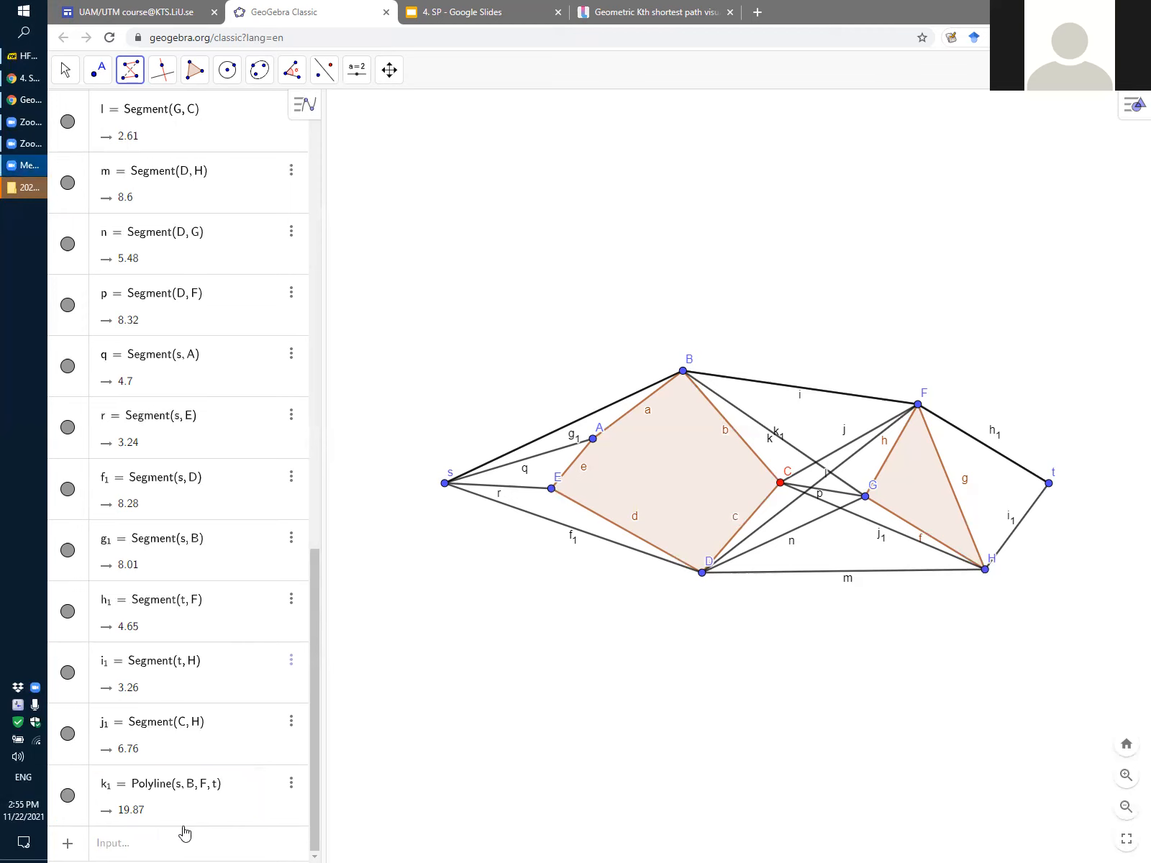
Colour the polyline s–B–F–t blue and set its line thickness to 12
{"action": "left_click", "coordinate": [291, 787]}
{"action": "left_click", "coordinate": [336, 847]}
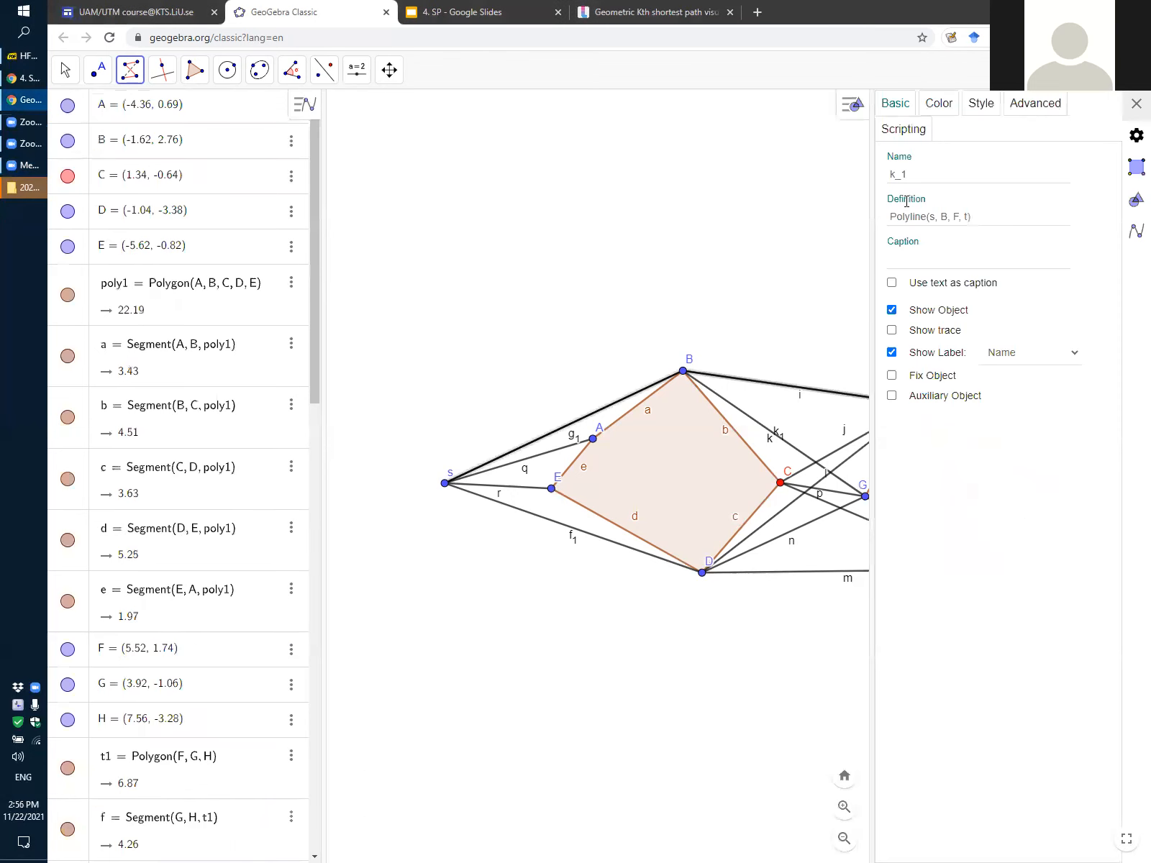
{"action": "left_click", "coordinate": [939, 105]}
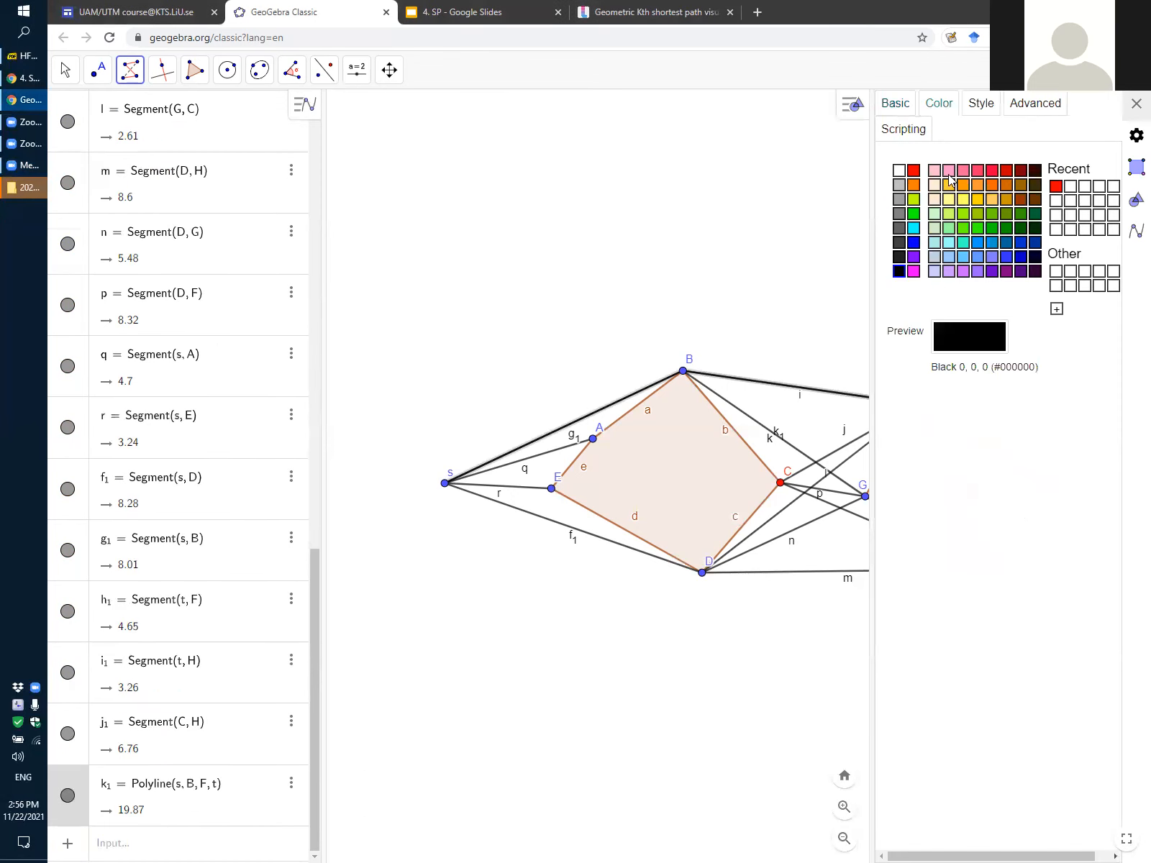
{"action": "left_click", "coordinate": [913, 244]}
{"action": "left_click", "coordinate": [982, 107]}
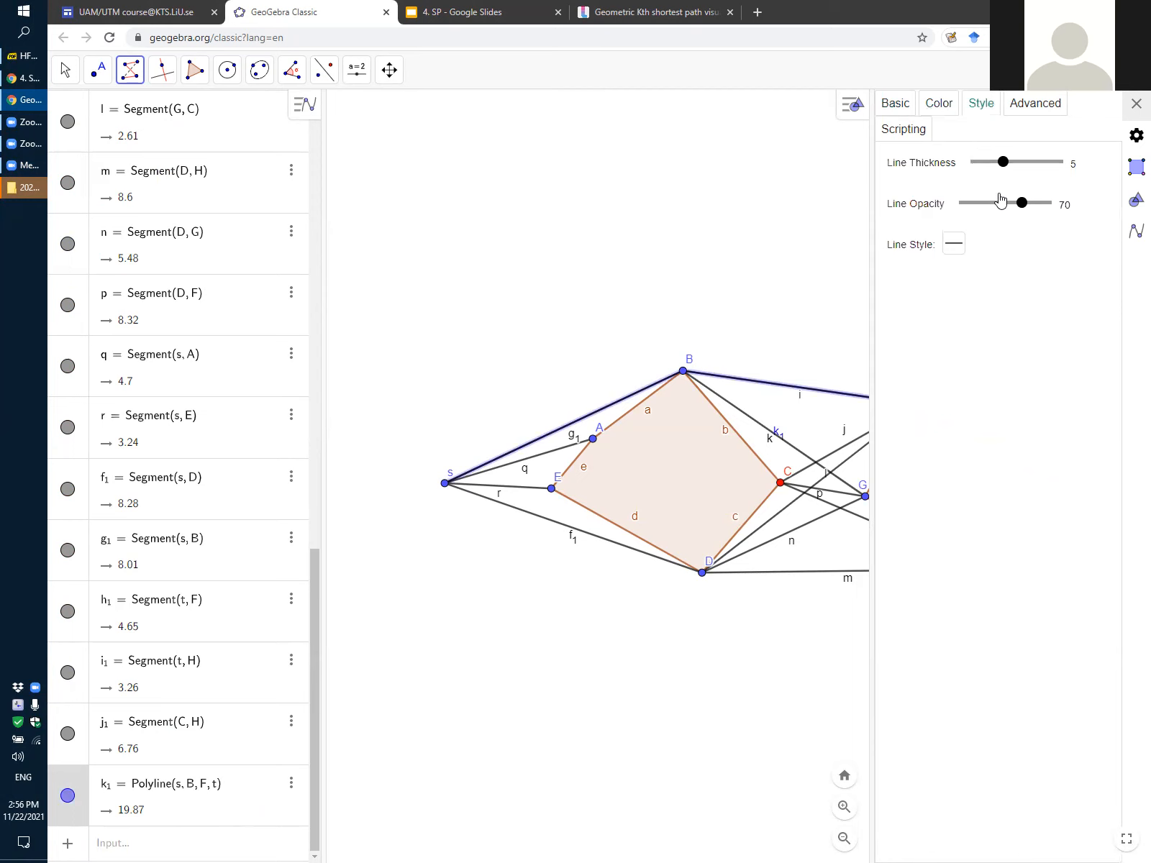
{"action": "left_click_drag", "start_coordinate": [1008, 162], "coordinate": [1051, 164]}
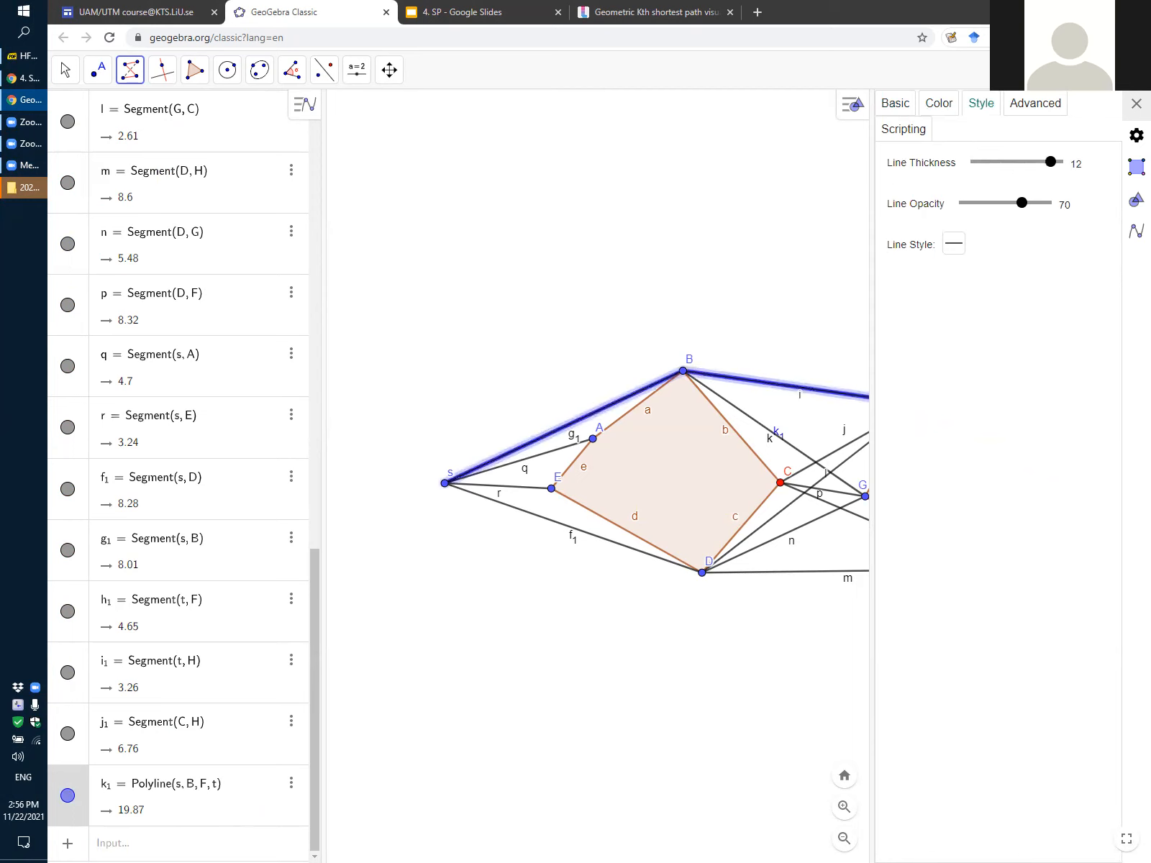
{"action": "left_click", "coordinate": [1136, 103]}
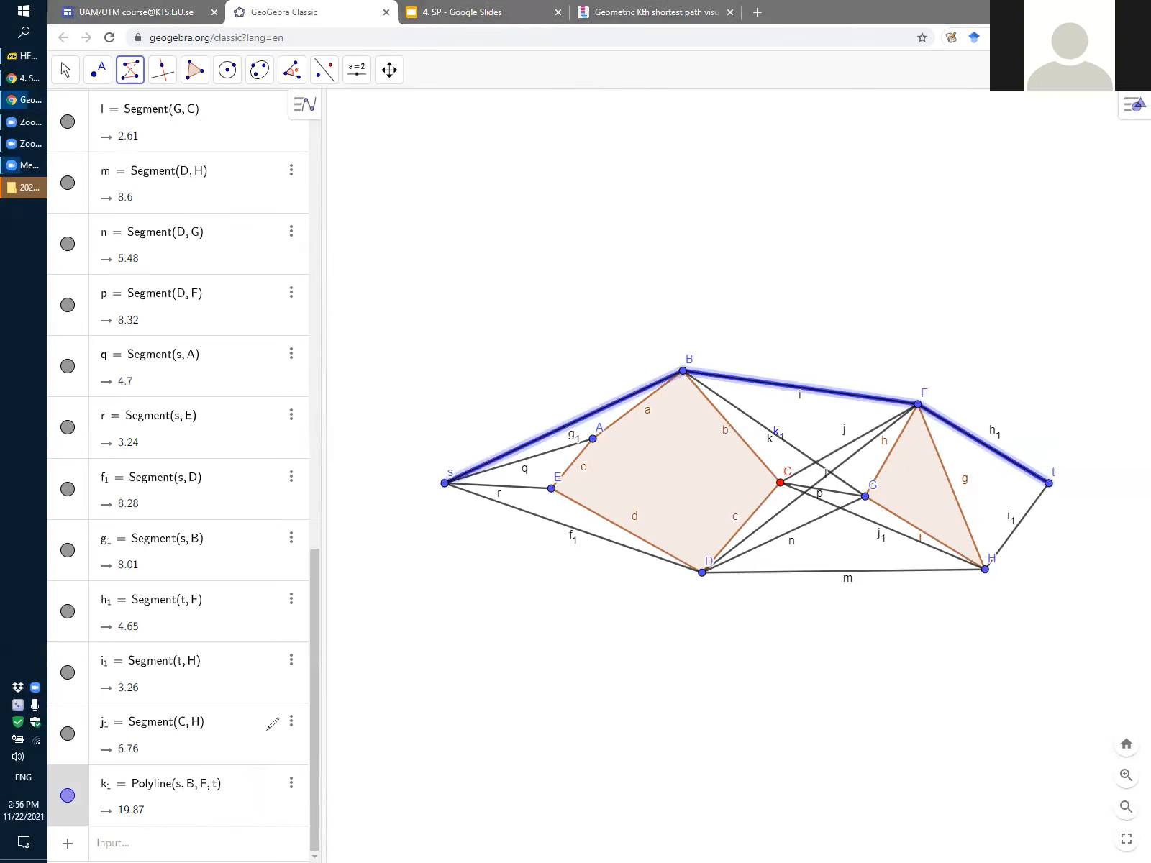
{"action": "mouse_move", "coordinate": [107, 817]}
{"action": "left_mouse_down"}
{"action": "mouse_move", "coordinate": [139, 820]}
{"action": "mouse_move", "coordinate": [143, 799]}
{"action": "mouse_move", "coordinate": [110, 818]}
{"action": "left_mouse_up"}
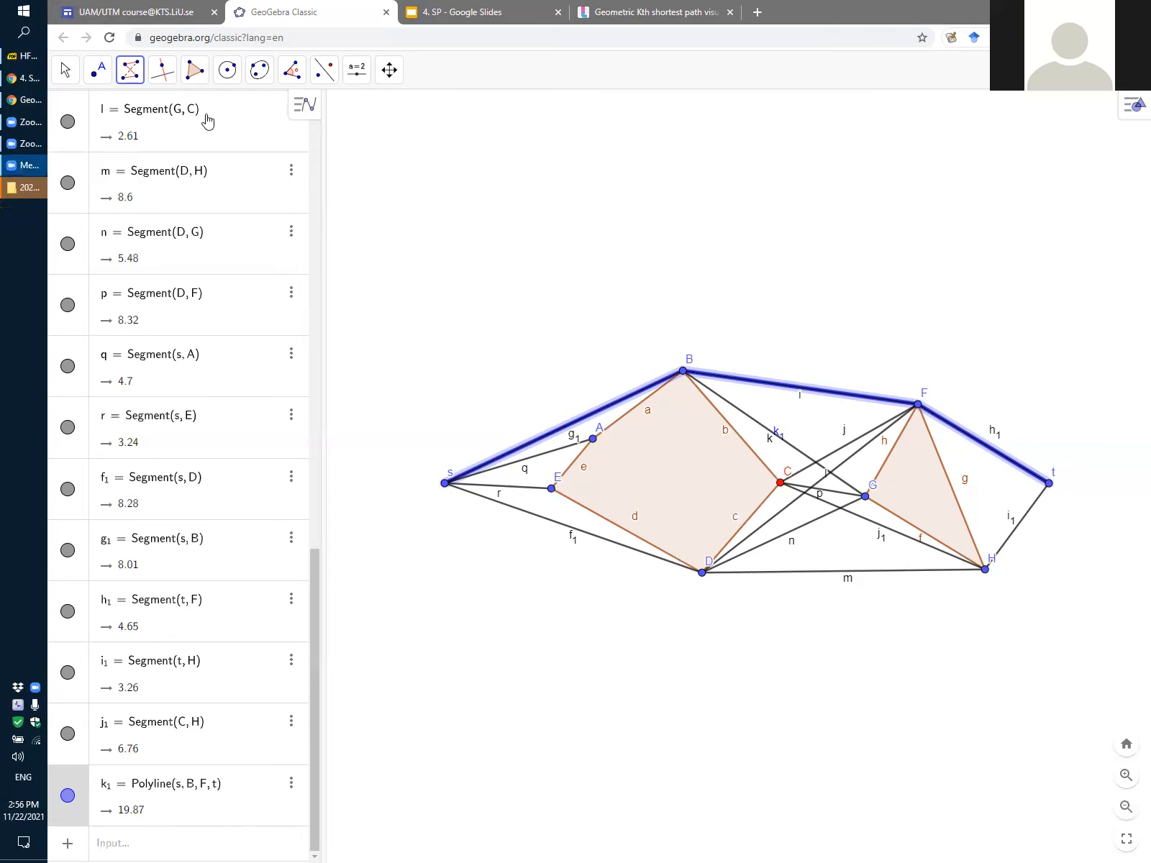
Draw a second polyline along the lower path through s, D, H and t, closing the selection at s
{"action": "left_click", "coordinate": [133, 75]}
{"action": "left_click", "coordinate": [167, 238]}
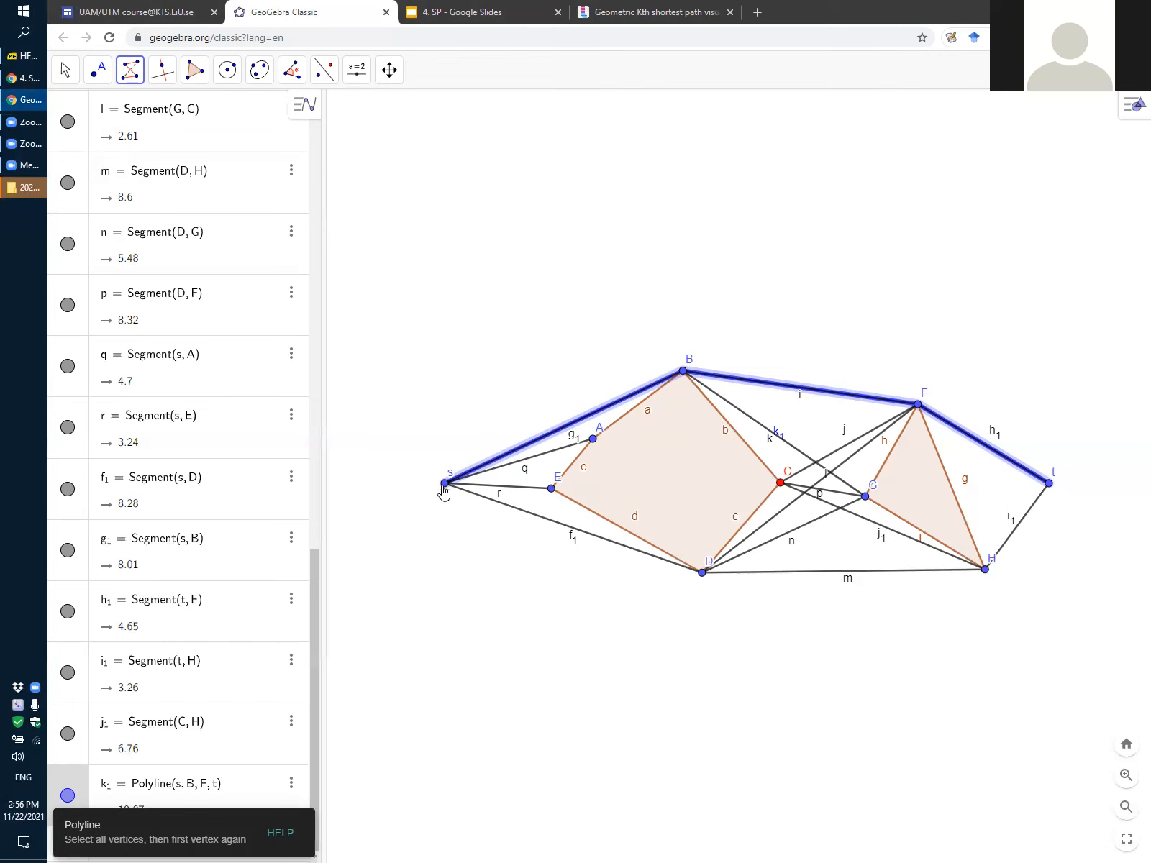
{"action": "left_click", "coordinate": [445, 484]}
{"action": "left_click", "coordinate": [702, 573]}
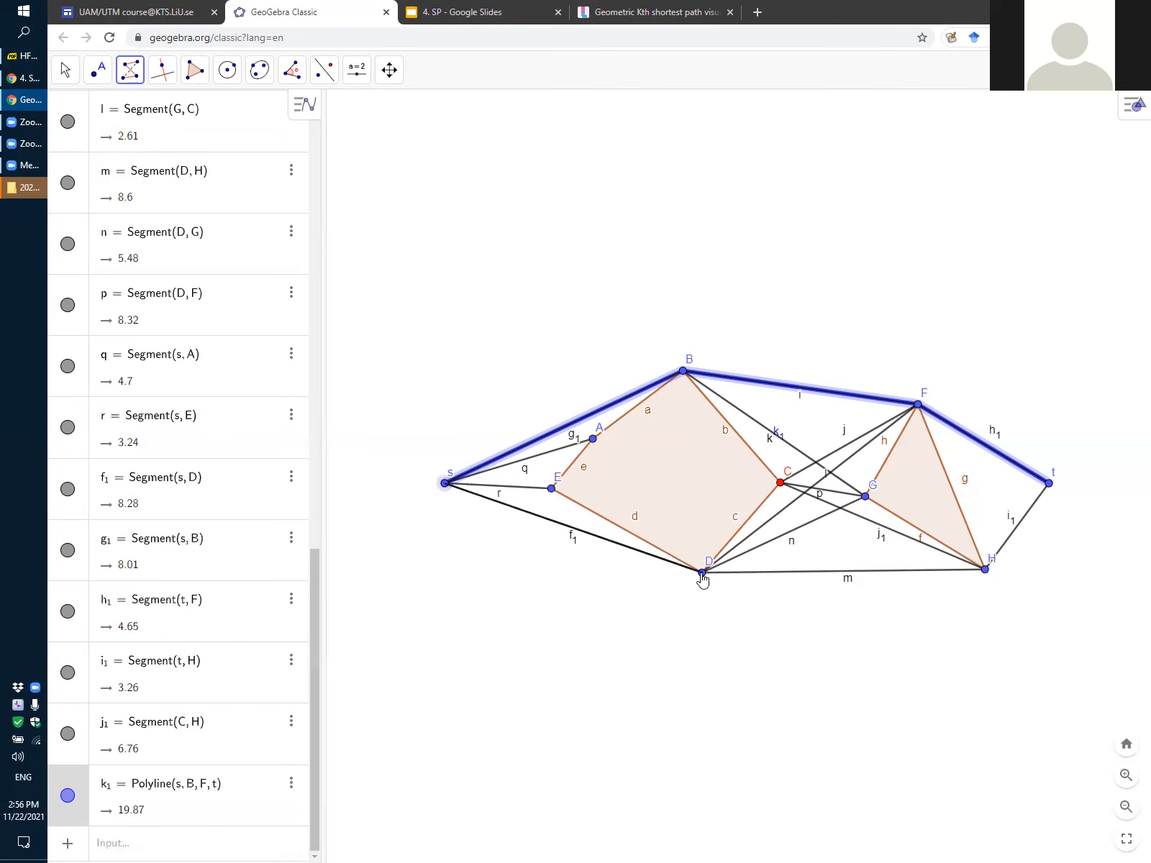
{"action": "left_click", "coordinate": [985, 571]}
{"action": "left_click", "coordinate": [1049, 484]}
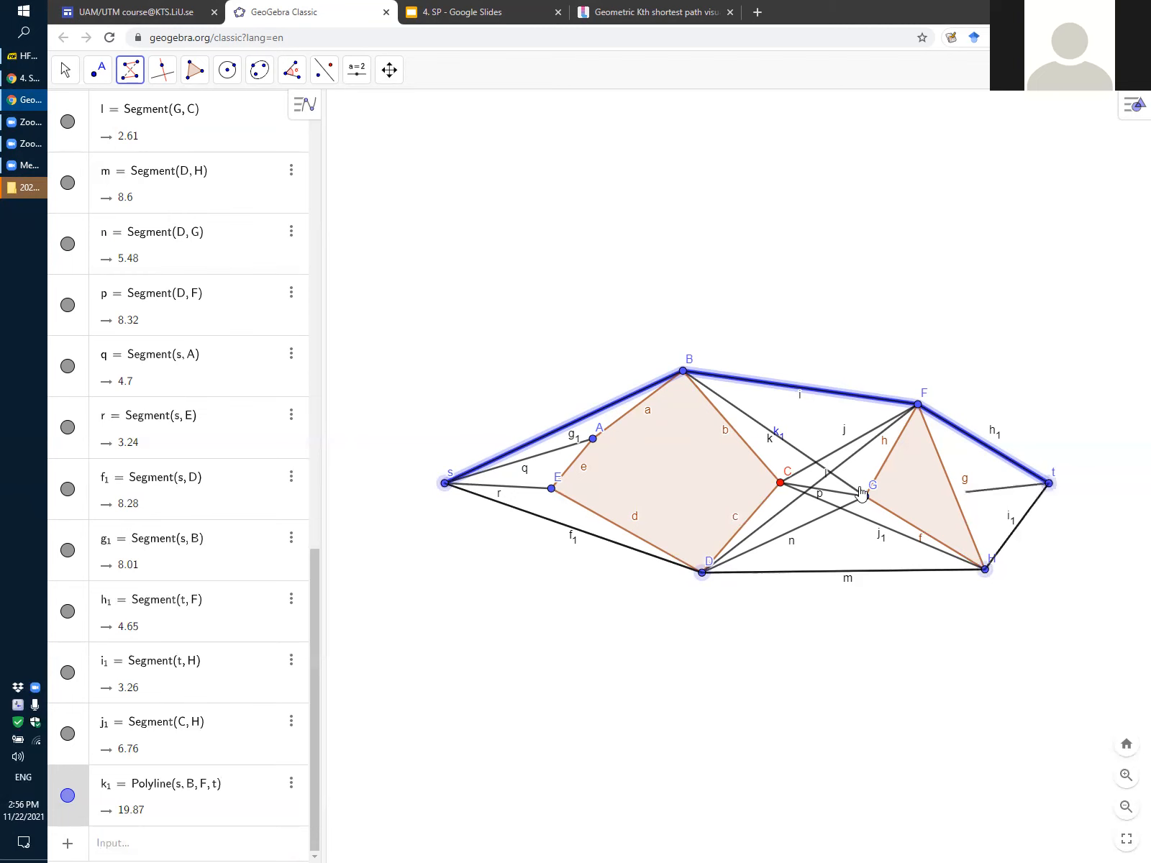
{"action": "left_click", "coordinate": [446, 484]}
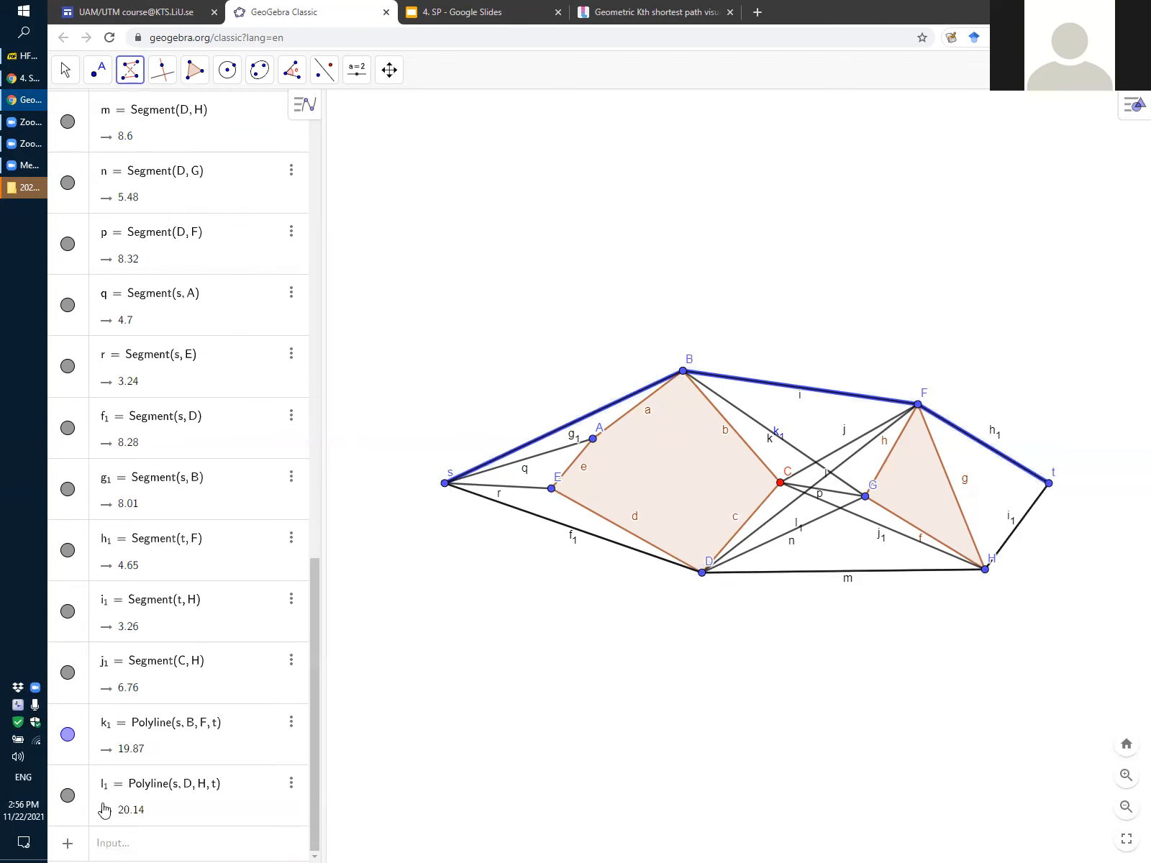
Colour the polyline s–D–H–t red
{"action": "left_click", "coordinate": [292, 786]}
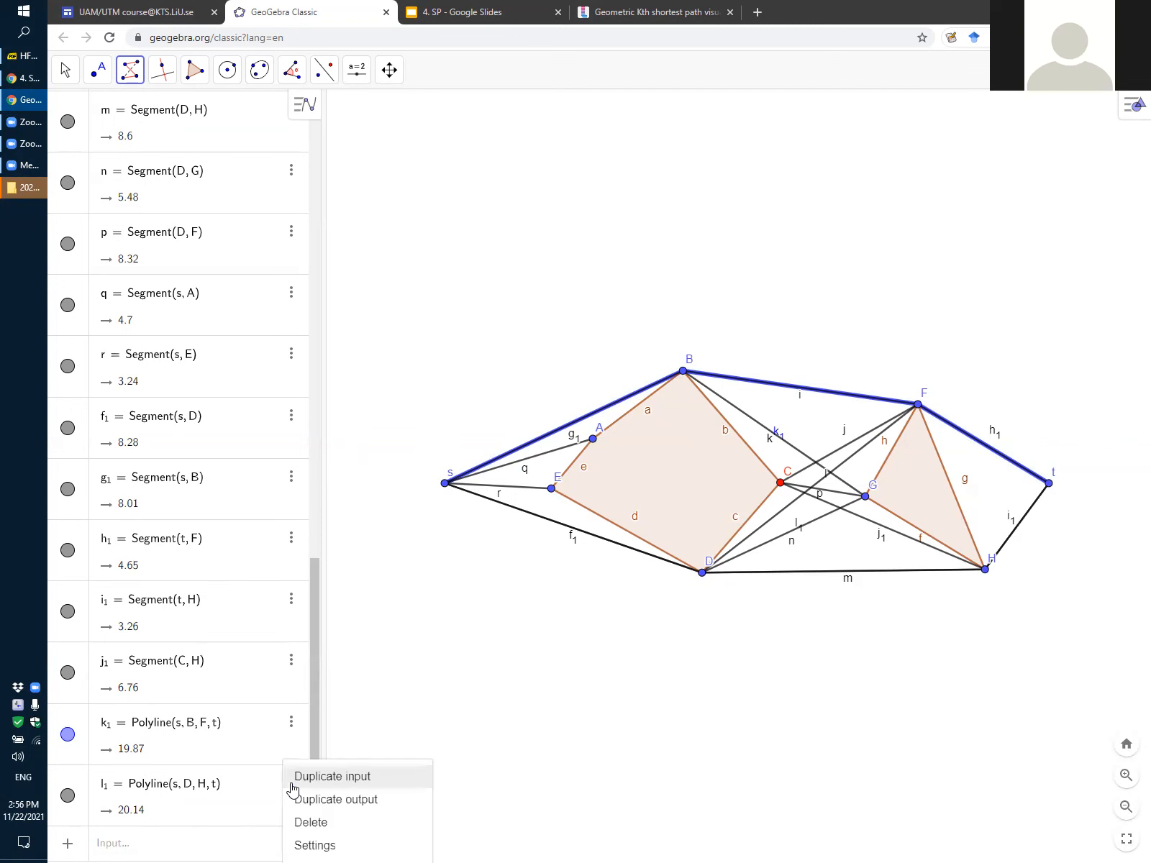
{"action": "left_click", "coordinate": [341, 846]}
{"action": "left_click", "coordinate": [945, 108]}
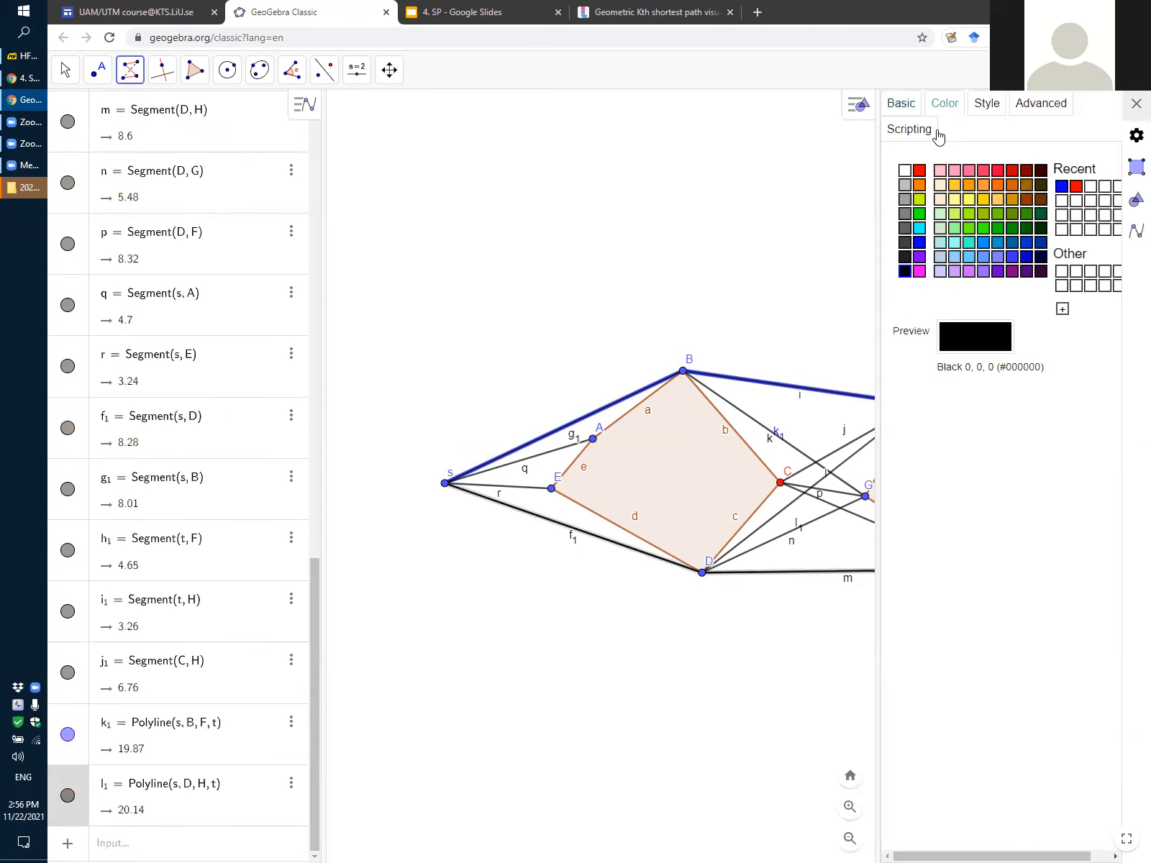
{"action": "left_click", "coordinate": [919, 173]}
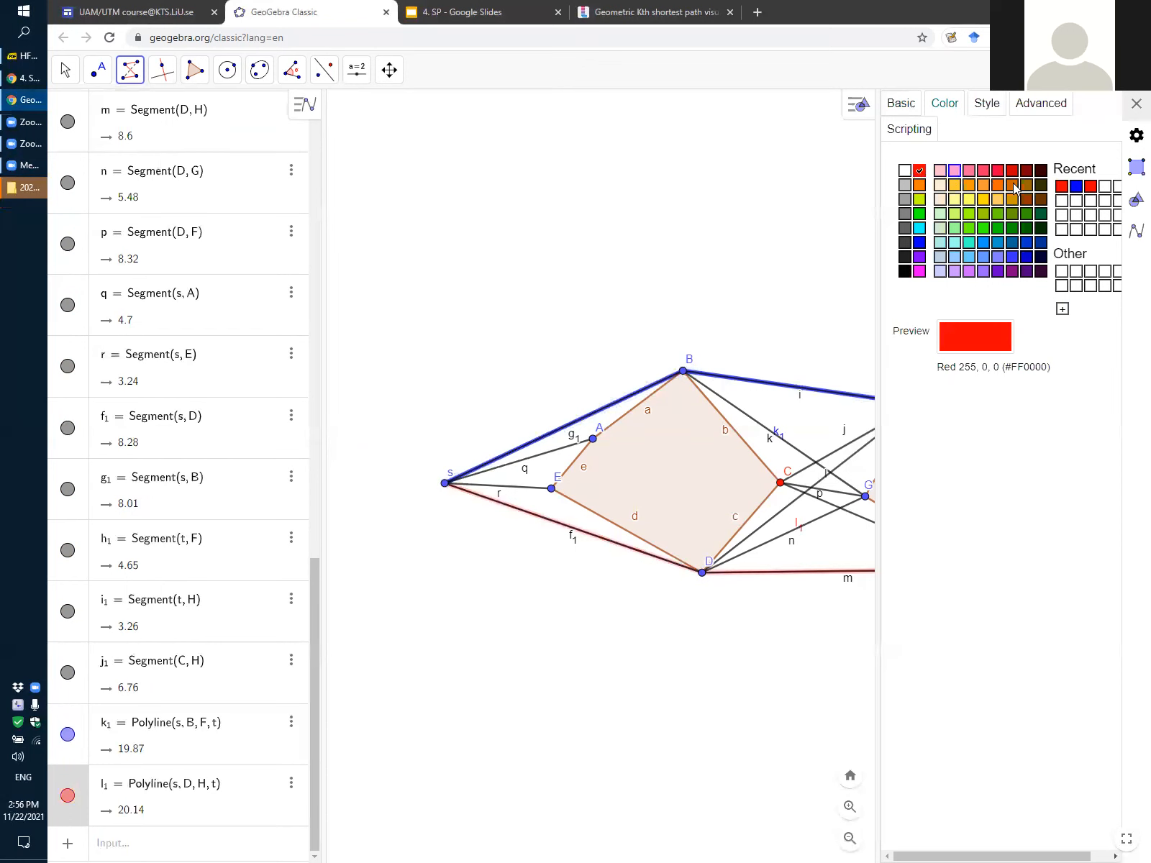
{"action": "left_click", "coordinate": [1135, 104]}
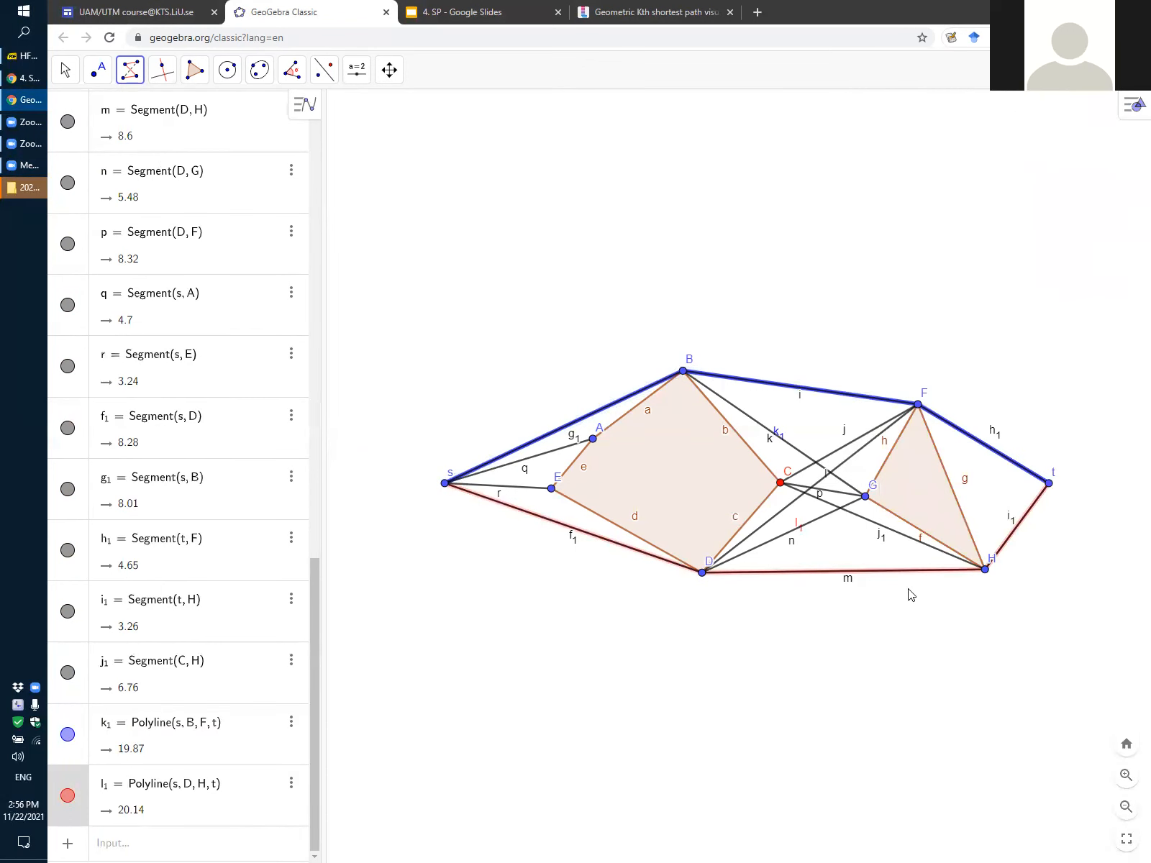
Set the line thickness of the red polyline s–D–H–t to 13
{"action": "left_click", "coordinate": [291, 783]}
{"action": "left_click", "coordinate": [315, 845]}
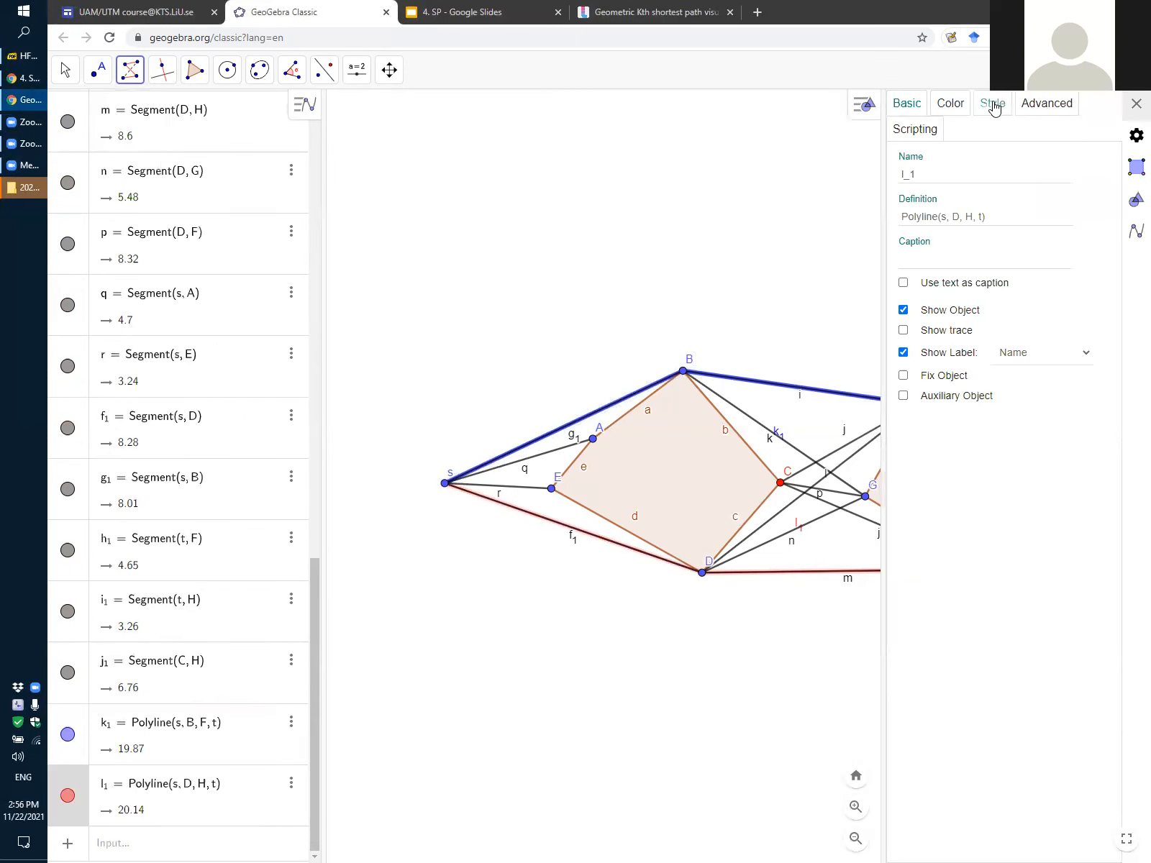
{"action": "left_click", "coordinate": [993, 102]}
{"action": "left_click_drag", "start_coordinate": [1016, 164], "coordinate": [1072, 168]}
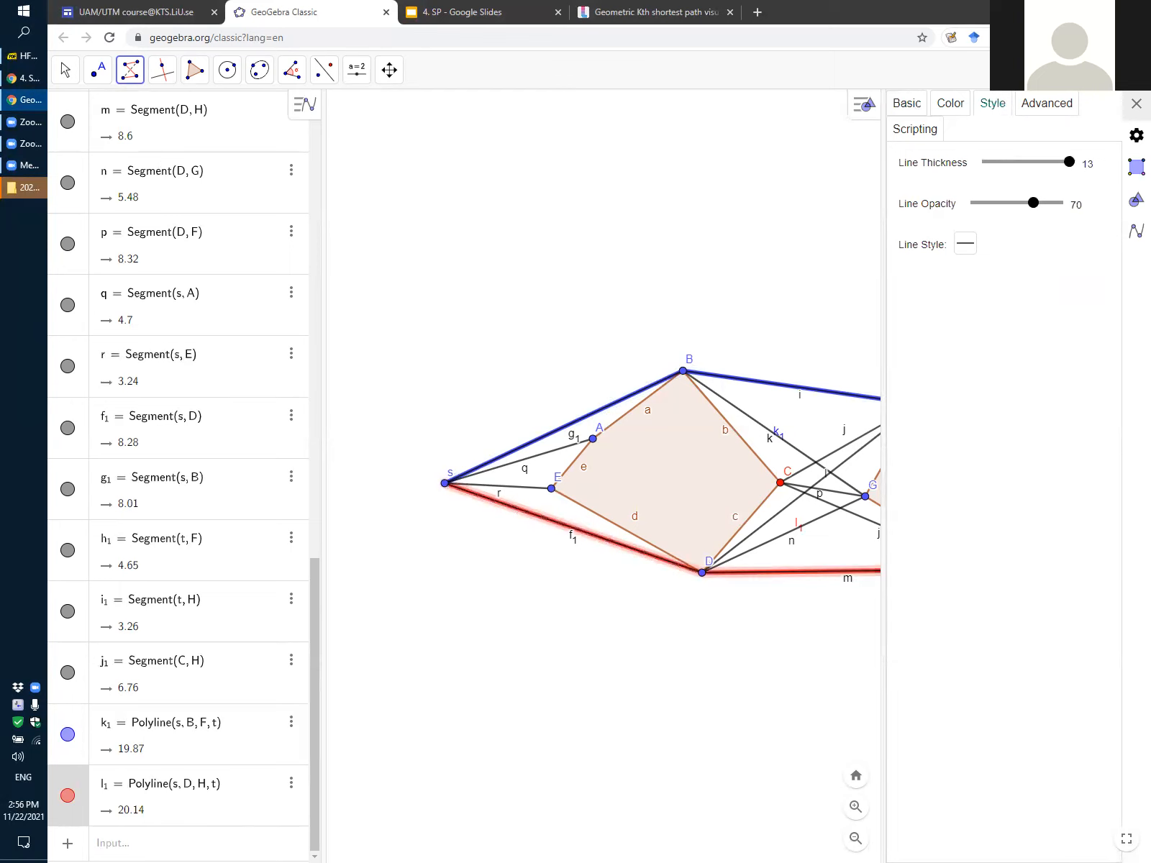
{"action": "left_click", "coordinate": [1137, 102]}
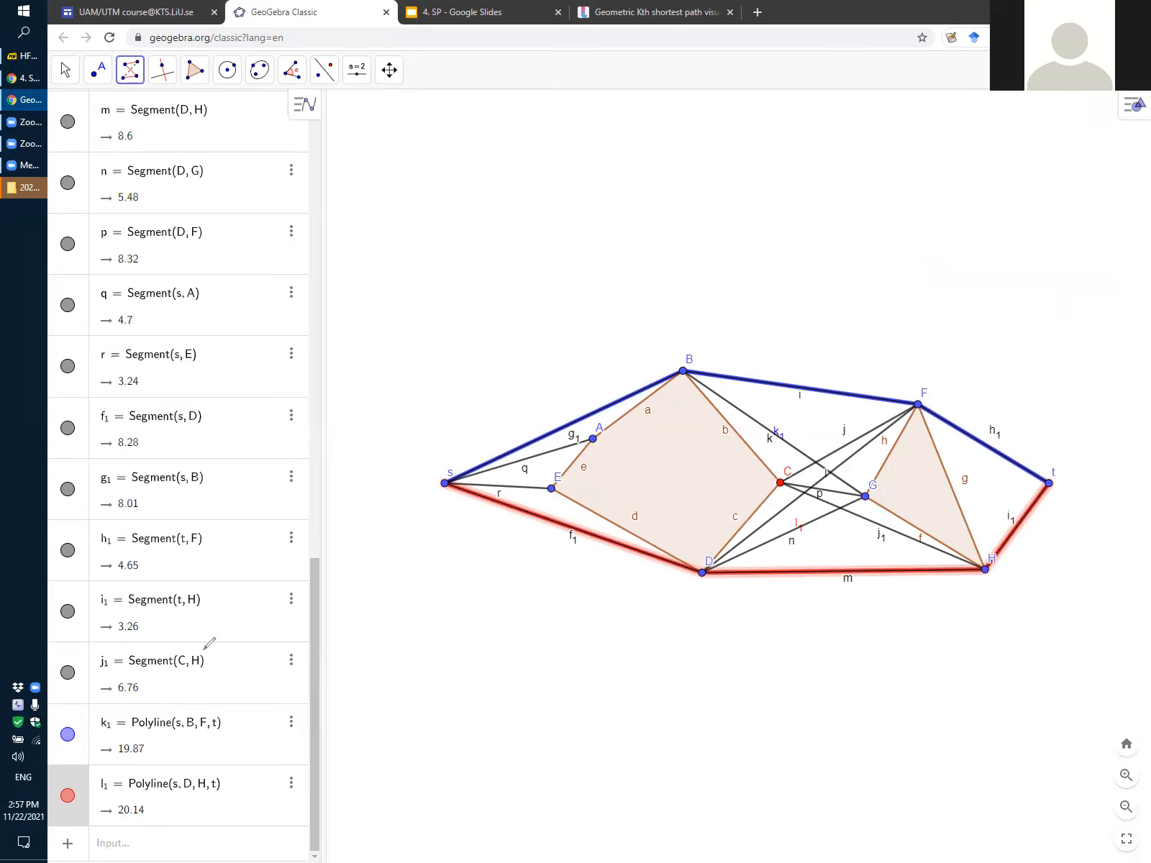
{"action": "mouse_move", "coordinate": [108, 749]}
{"action": "left_mouse_down"}
{"action": "mouse_move", "coordinate": [160, 773]}
{"action": "mouse_move", "coordinate": [133, 819]}
{"action": "mouse_move", "coordinate": [110, 740]}
{"action": "left_mouse_up"}
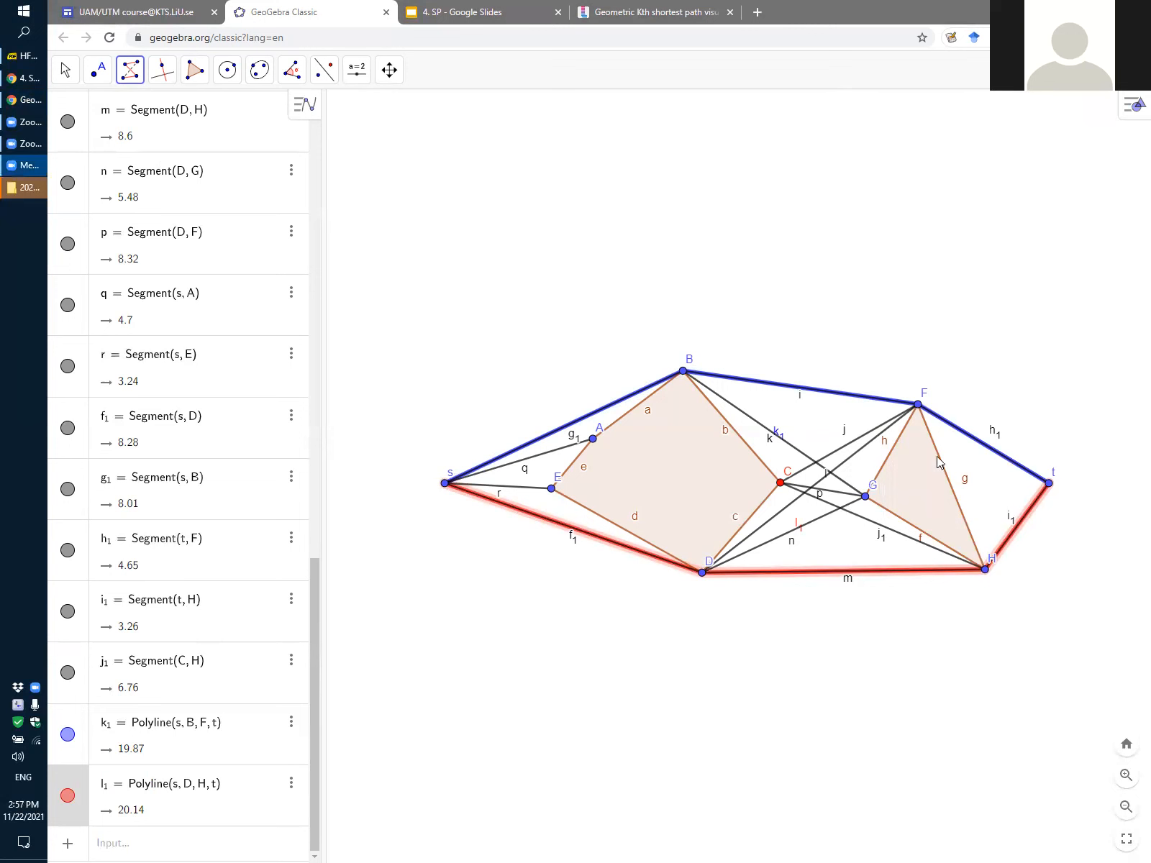
Move end point t slightly towards H and back outward away from the triangle, comparing the lengths of the two polylines
{"action": "left_click", "coordinate": [65, 69]}
{"action": "left_click", "coordinate": [131, 72]}
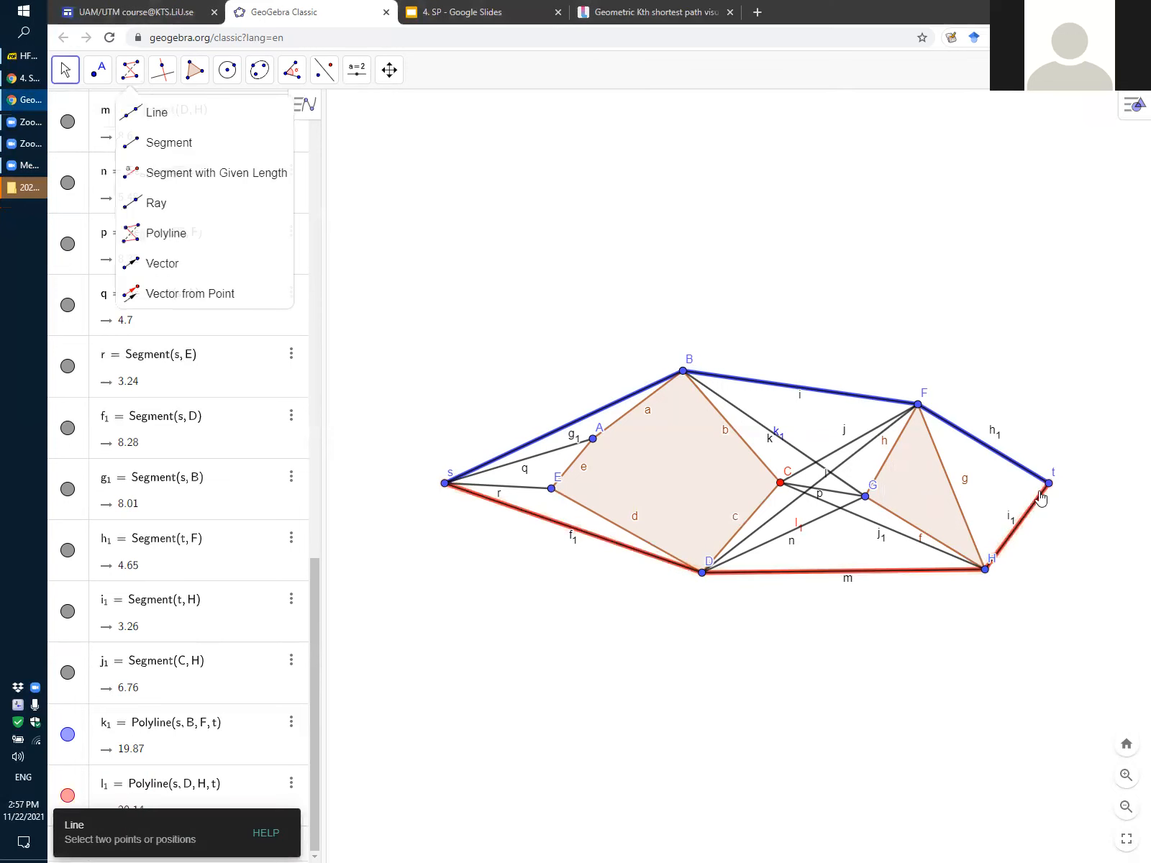
{"action": "scroll", "coordinate": [381, 483], "scroll_direction": "down", "scroll_amount": 3}
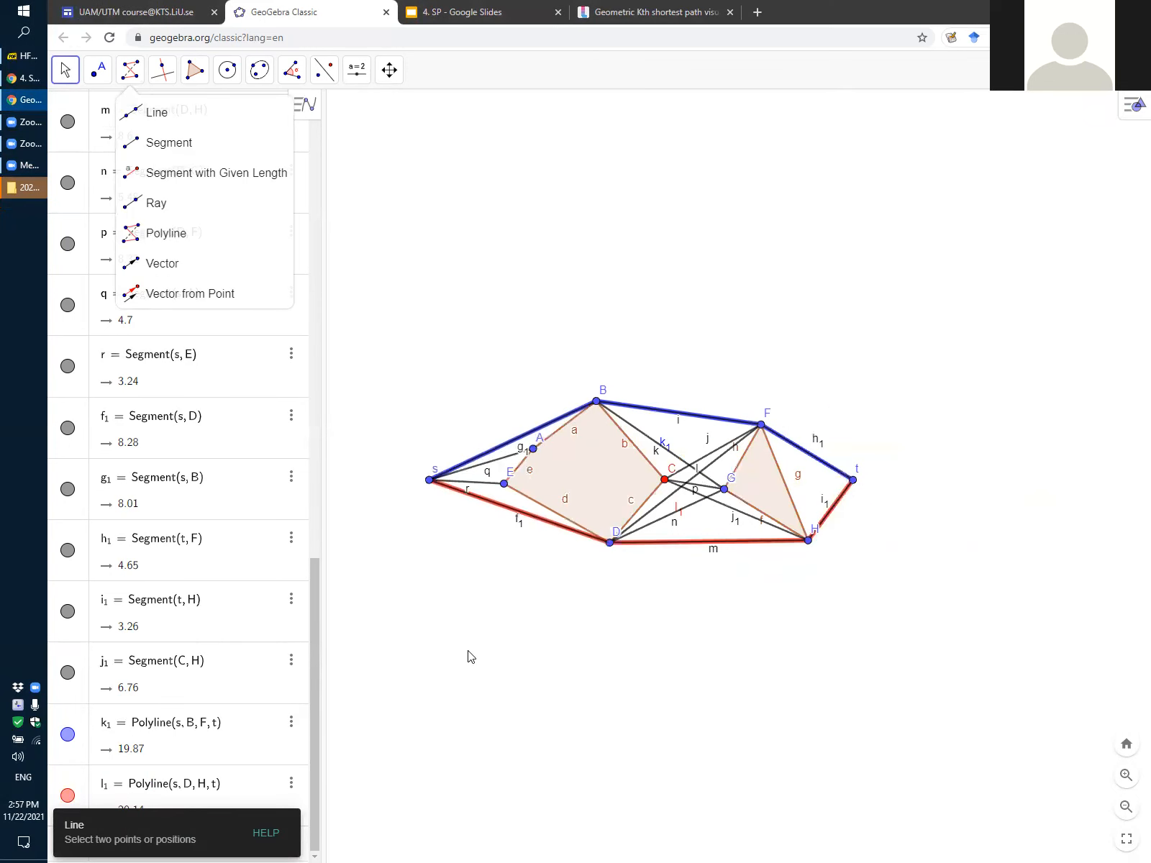
{"action": "scroll", "coordinate": [660, 607], "scroll_direction": "up", "scroll_amount": 2}
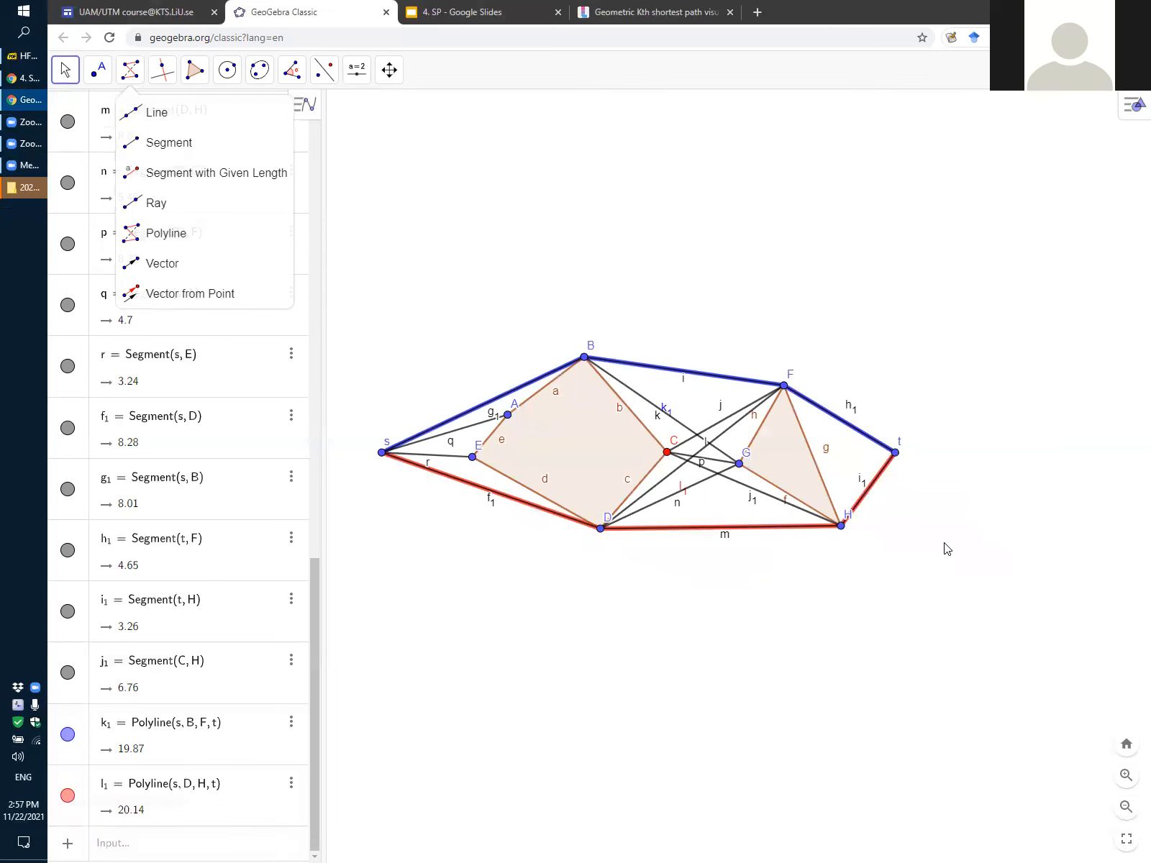
{"action": "left_click", "coordinate": [897, 458]}
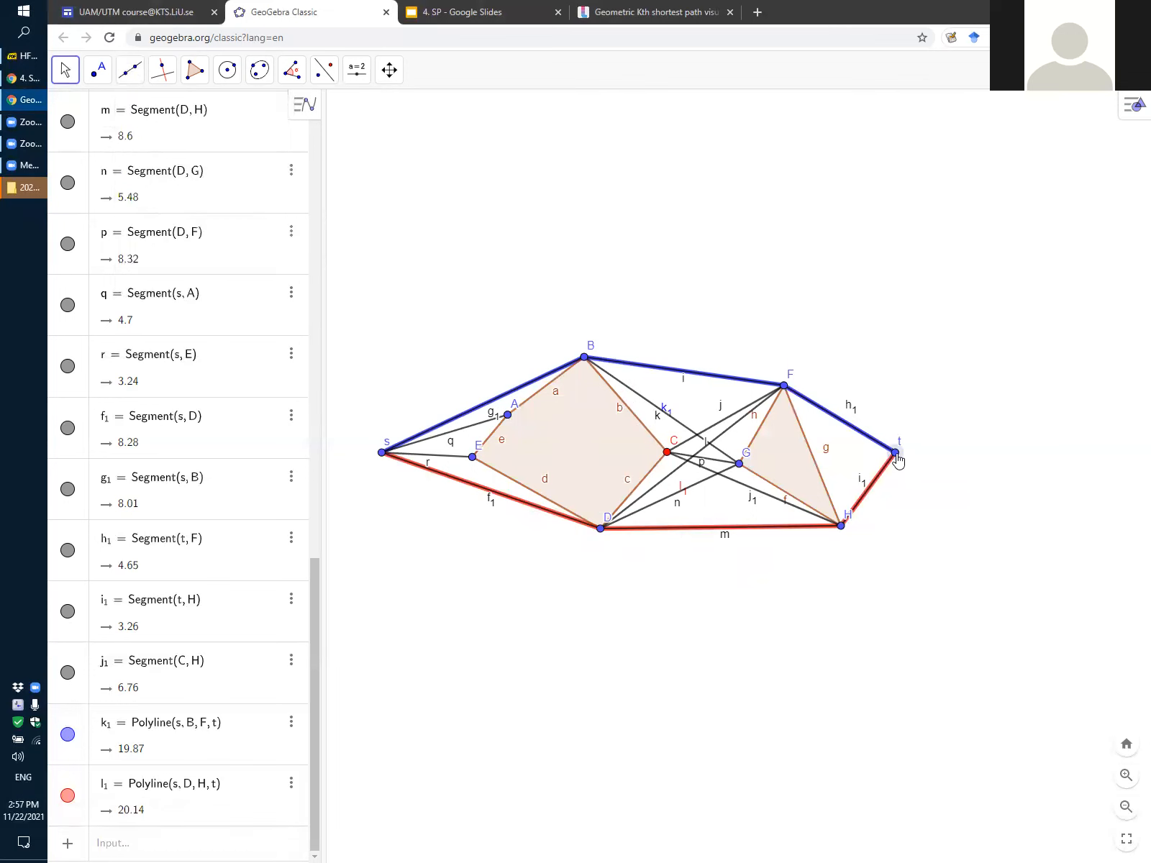
{"action": "left_click_drag", "start_coordinate": [896, 456], "coordinate": [900, 465]}
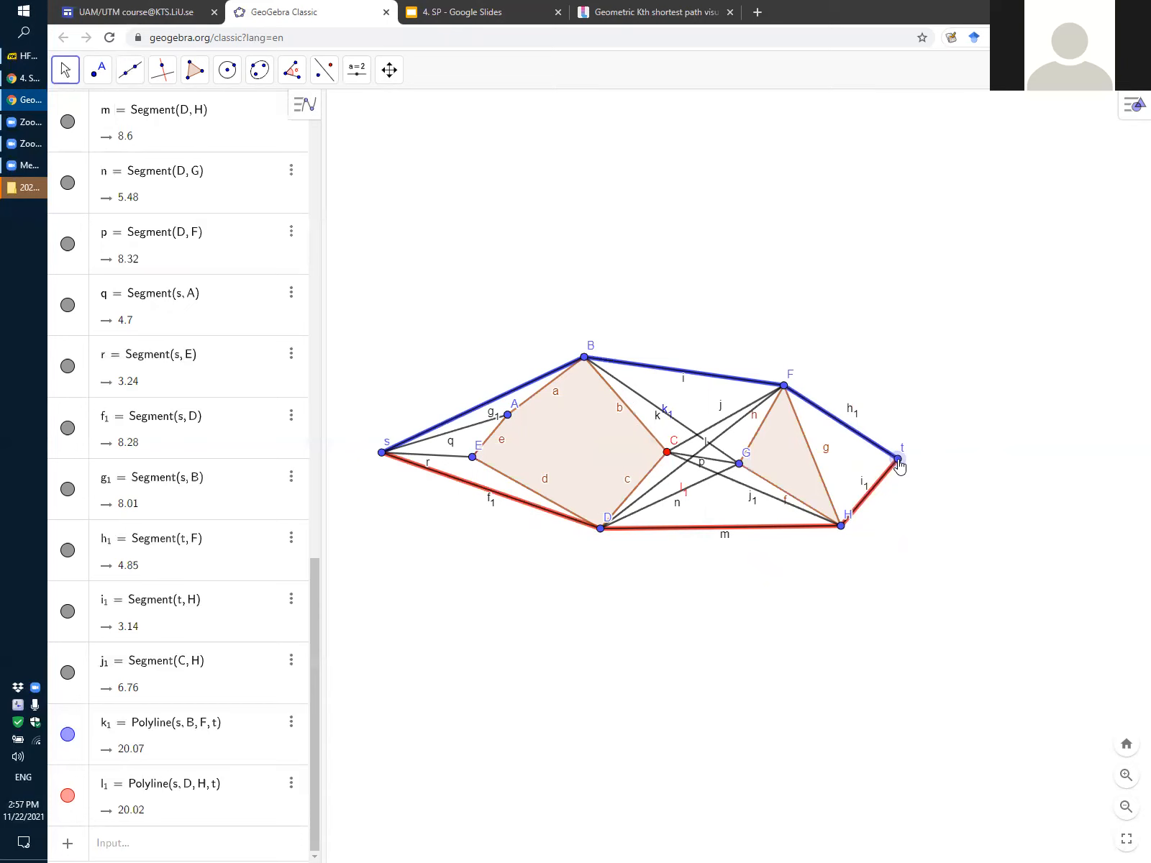
{"action": "left_click_drag", "start_coordinate": [899, 466], "coordinate": [897, 467]}
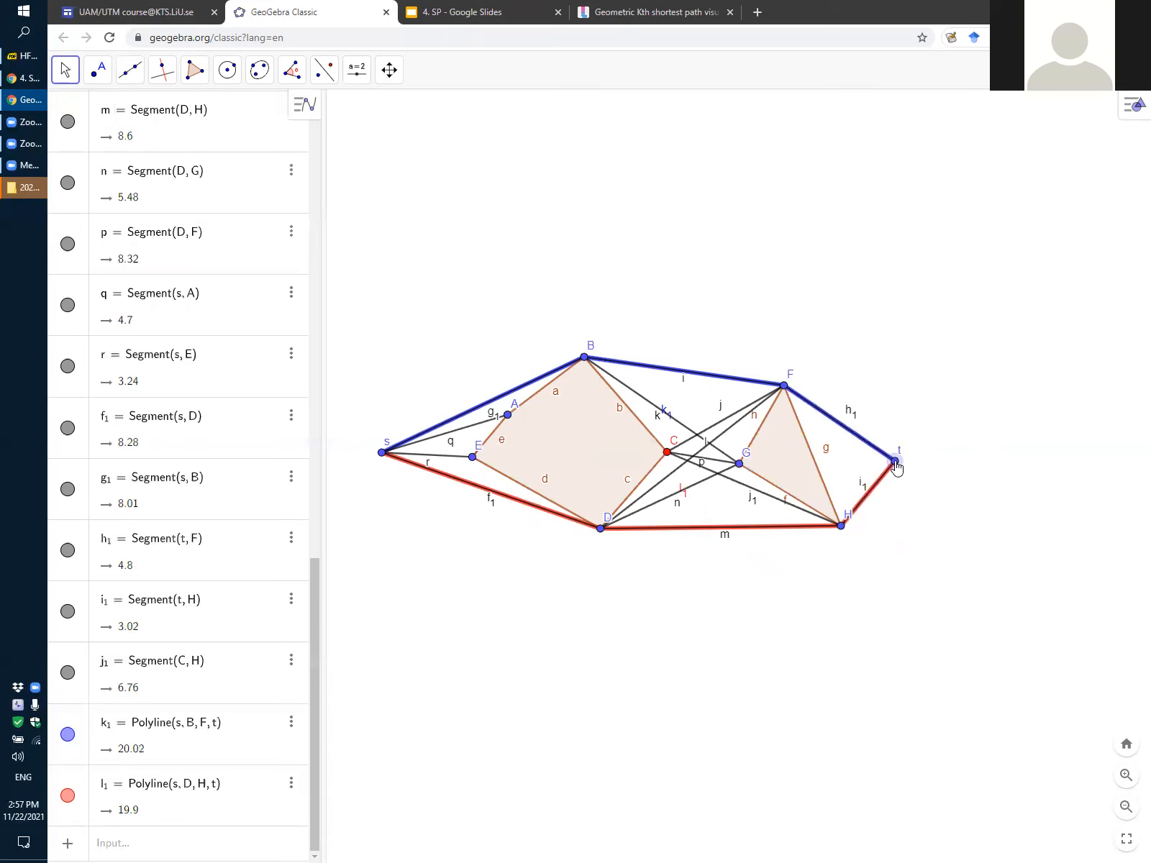
{"action": "mouse_move", "coordinate": [896, 465]}
{"action": "left_mouse_down"}
{"action": "mouse_move", "coordinate": [889, 395]}
{"action": "mouse_move", "coordinate": [921, 534]}
{"action": "mouse_move", "coordinate": [915, 452]}
{"action": "left_mouse_up"}
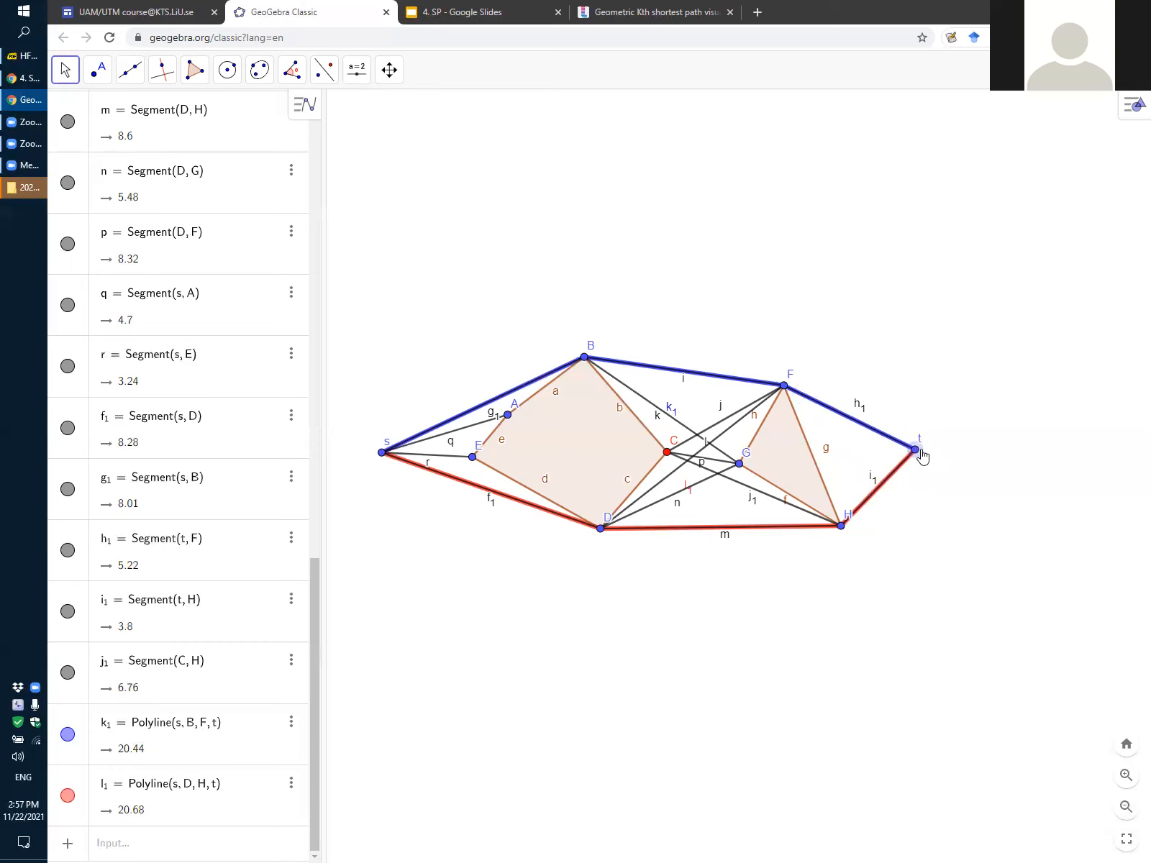